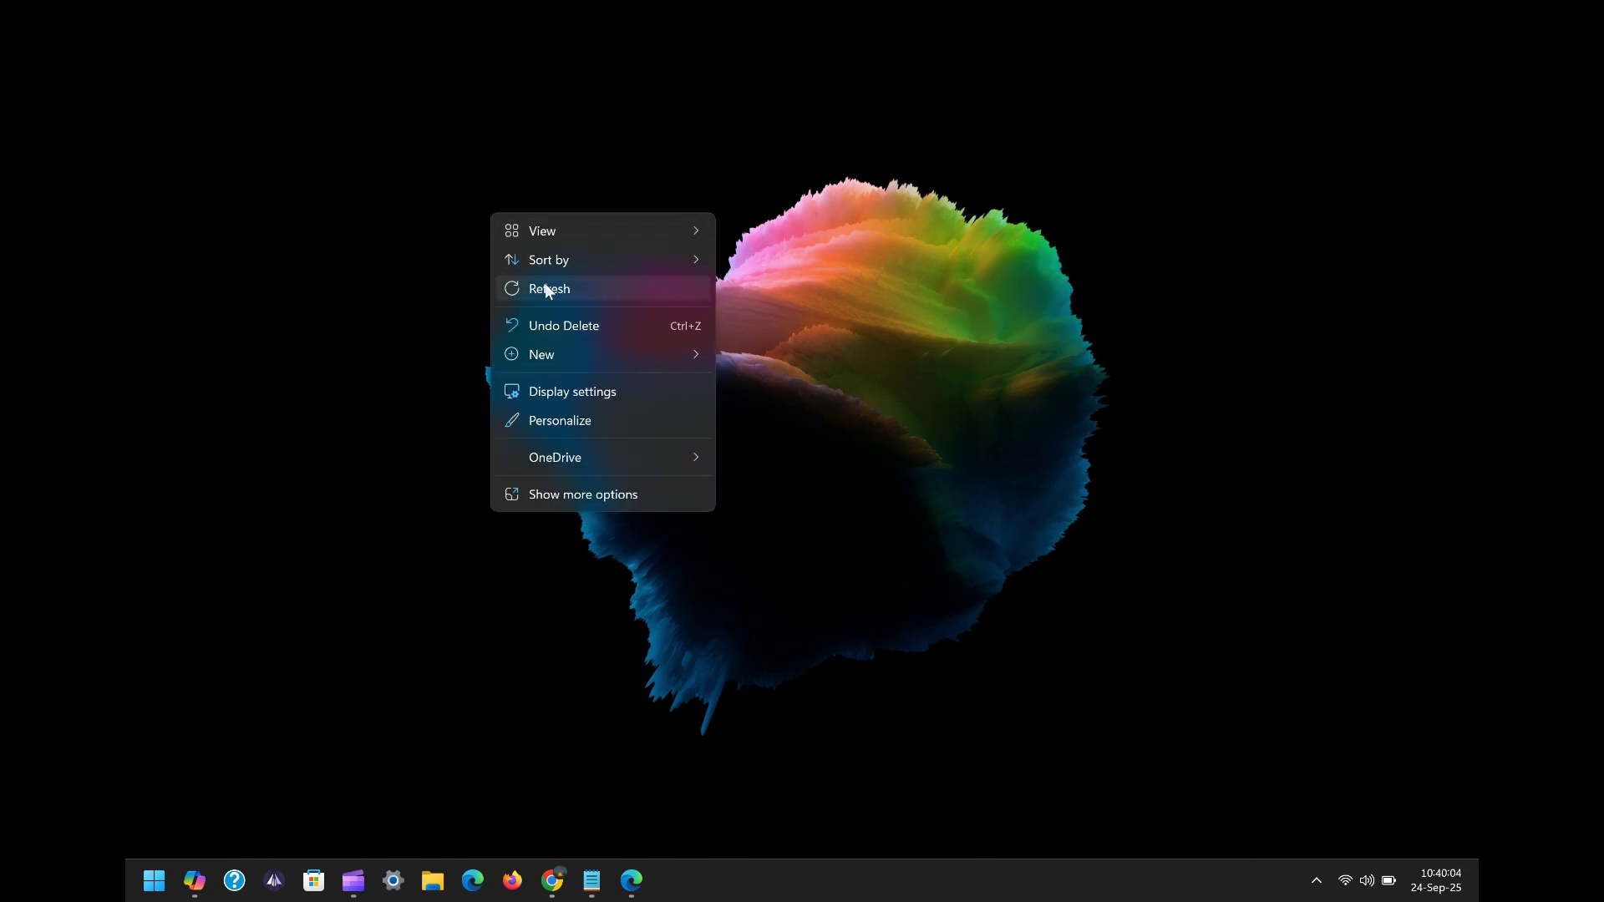
# Look through the full list of installed apps in the Start menu
pyautogui.click(547, 289)
pyautogui.click(154, 880)
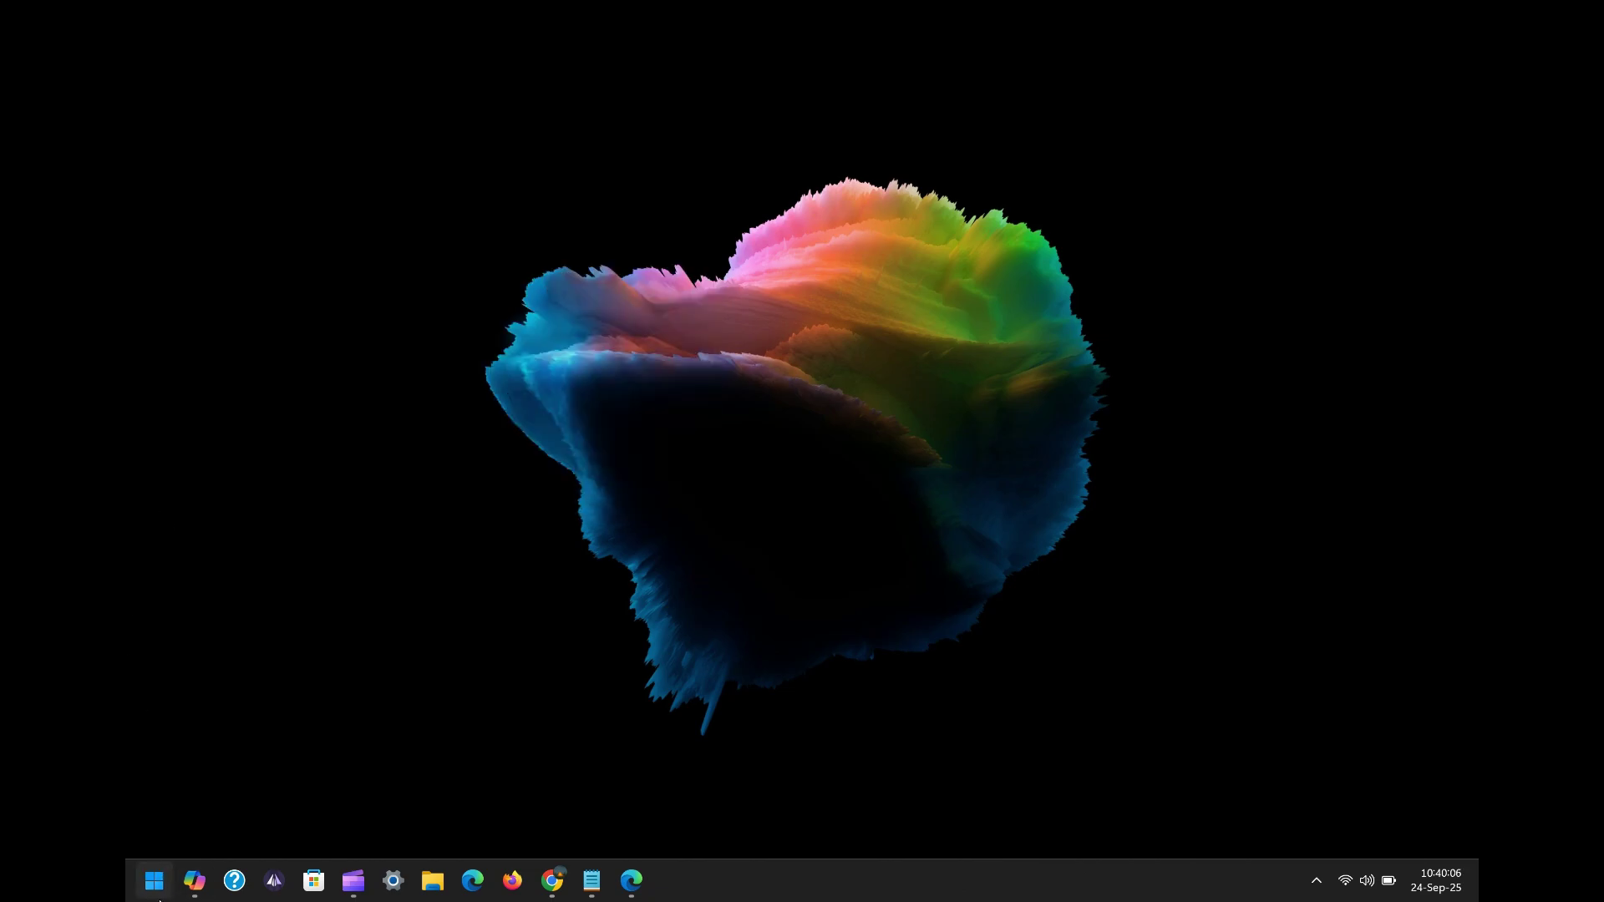
pyautogui.click(643, 292)
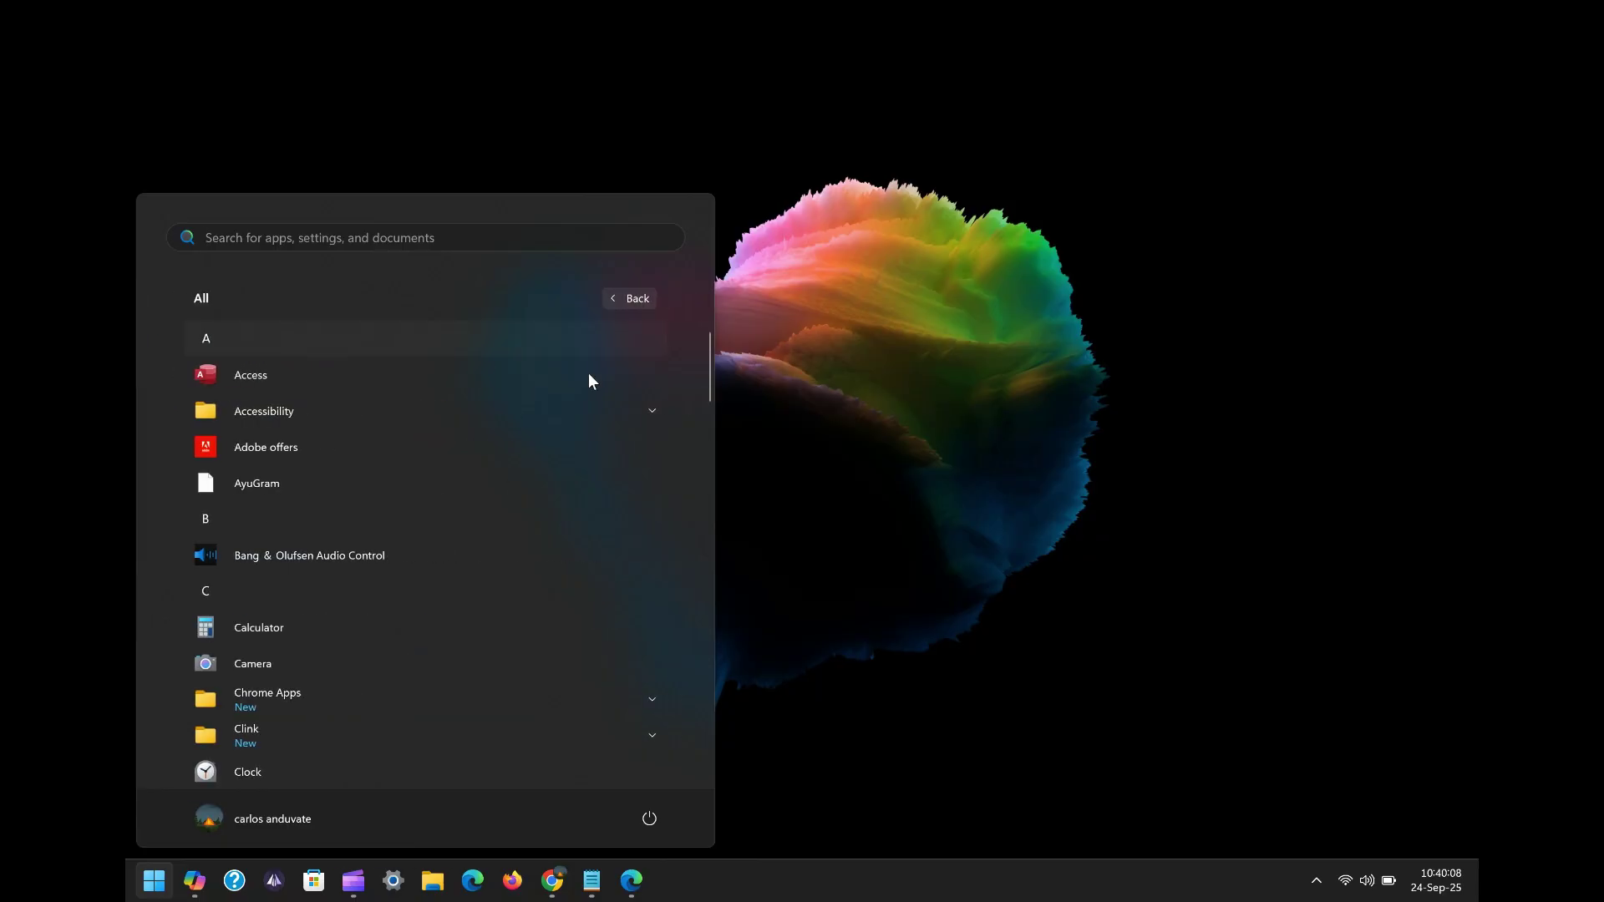
pyautogui.scroll(-2, 383, 555)
pyautogui.scroll(-3, 380, 555)
pyautogui.scroll(-1, 381, 555)
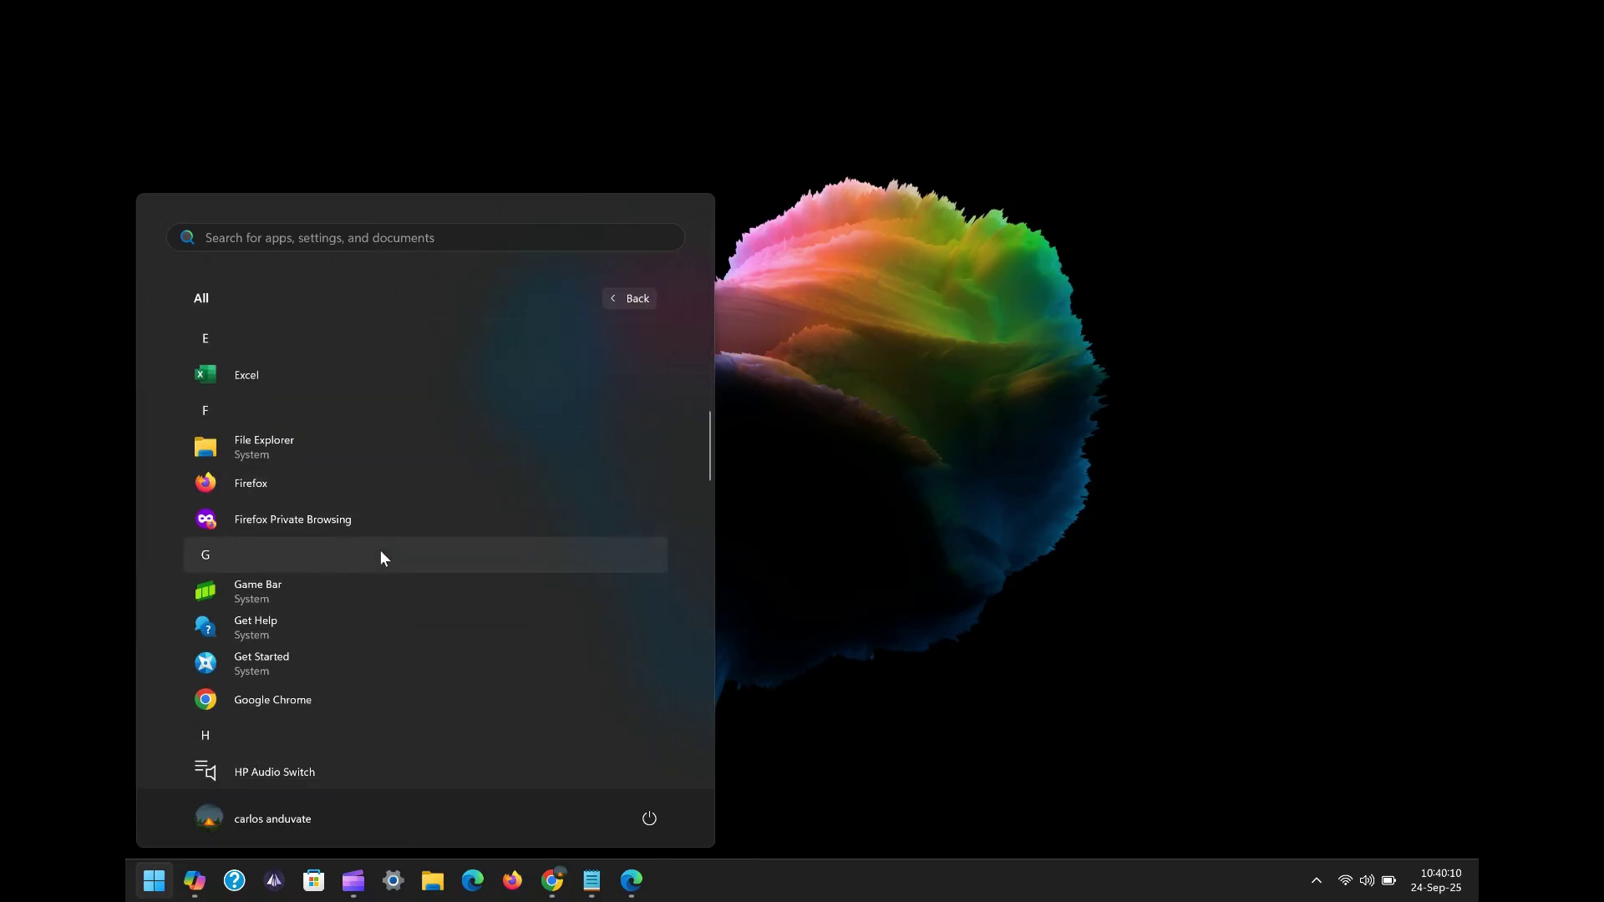
pyautogui.scroll(-3, 381, 556)
pyautogui.press('super')
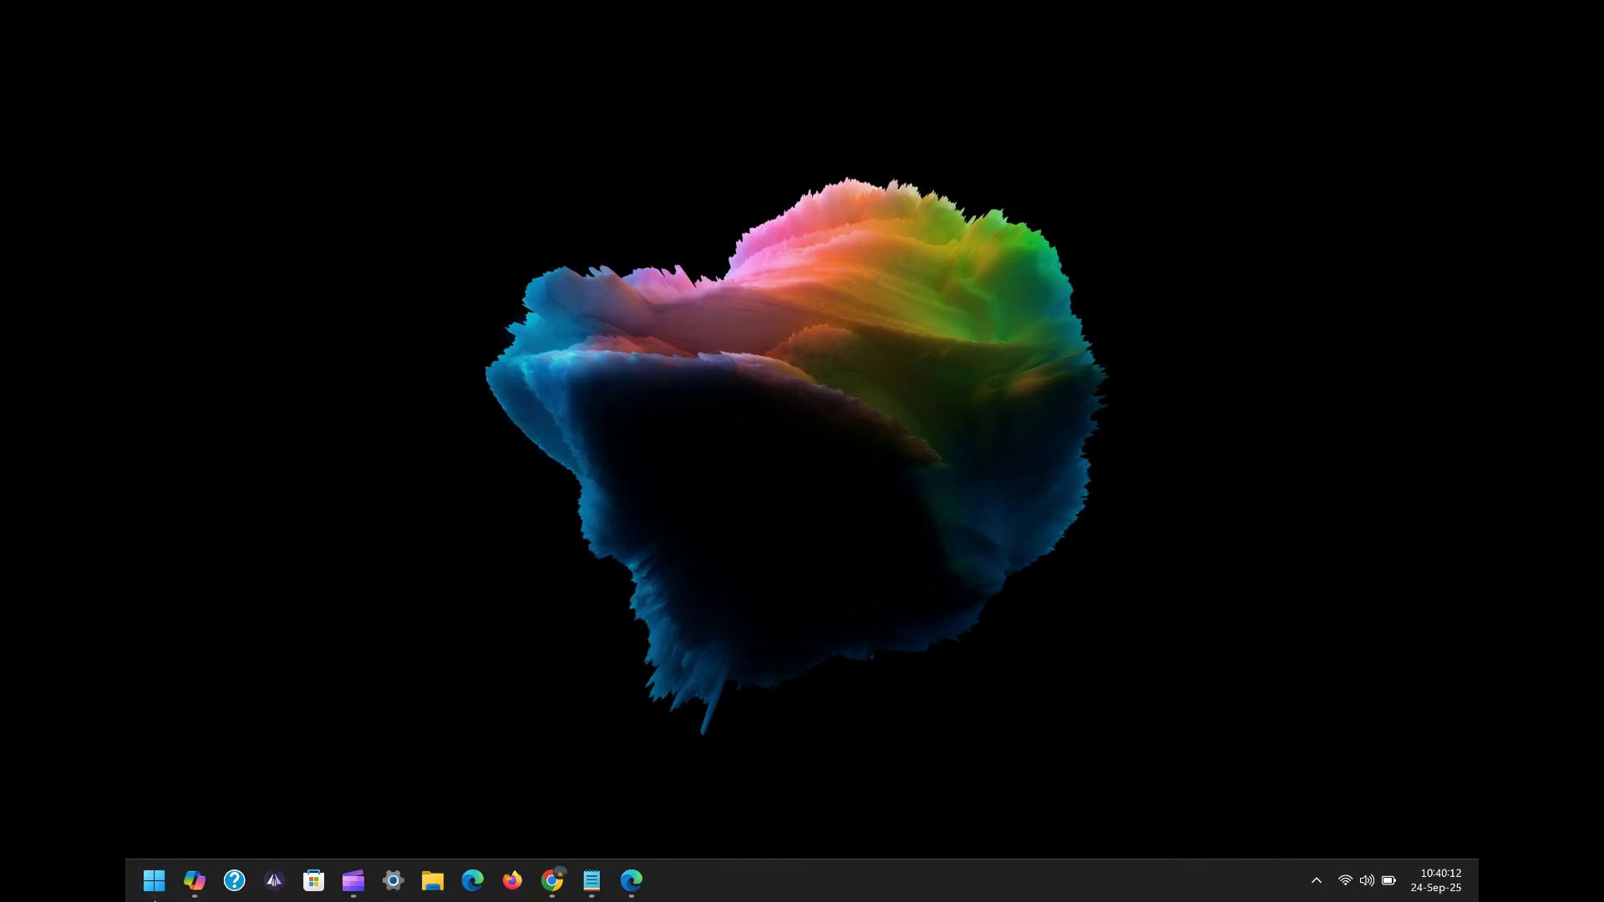
pyautogui.press('super')
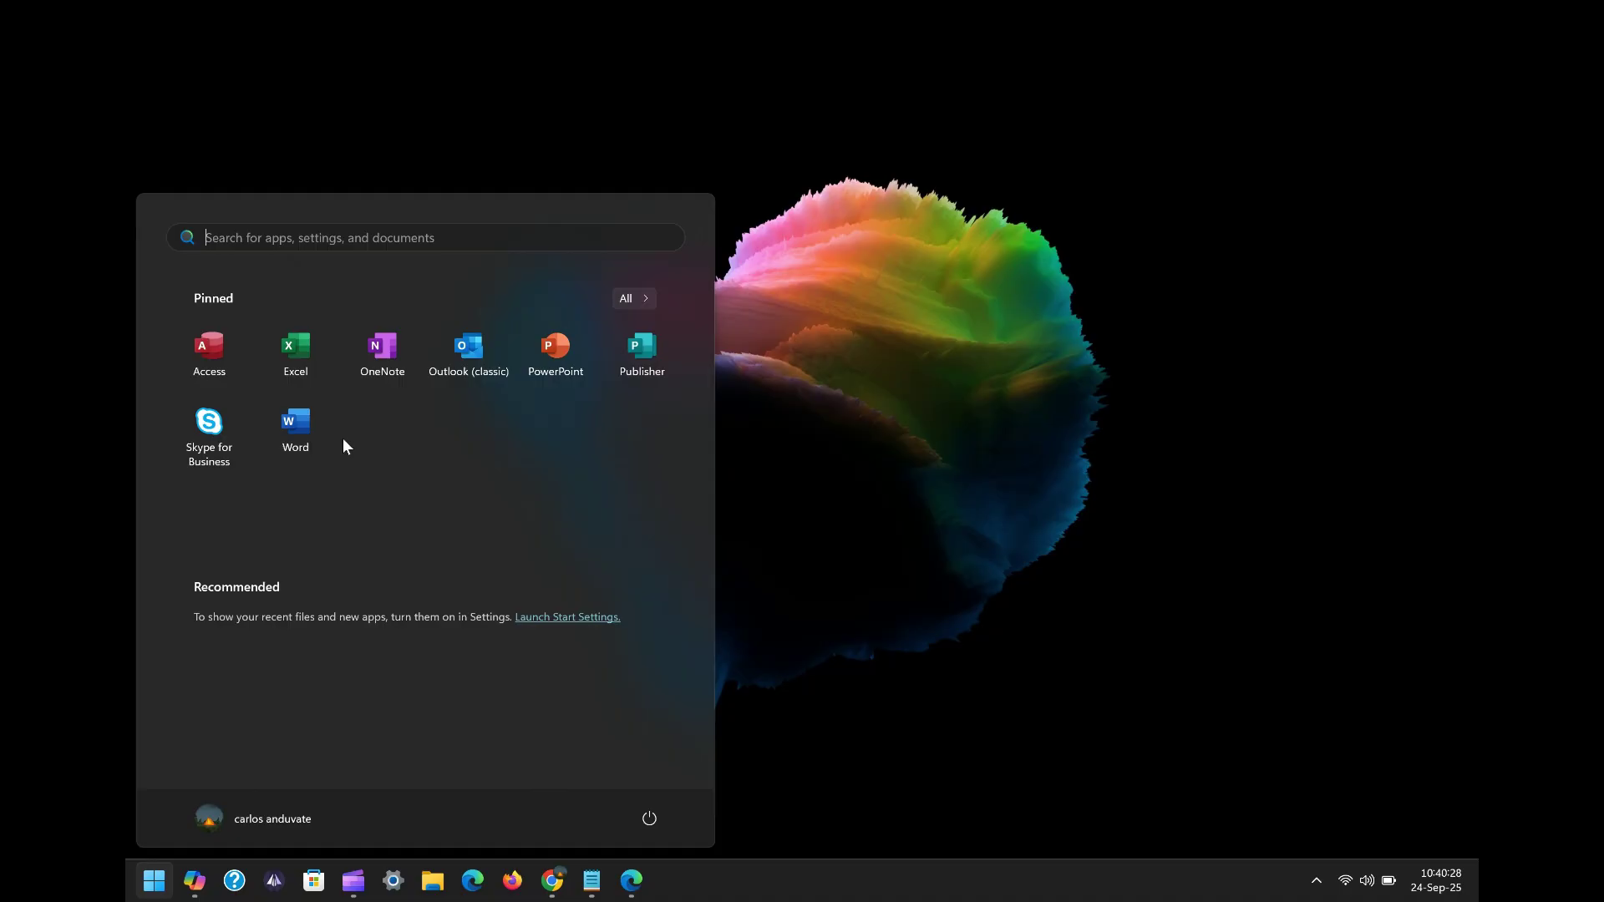
pyautogui.click(890, 458)
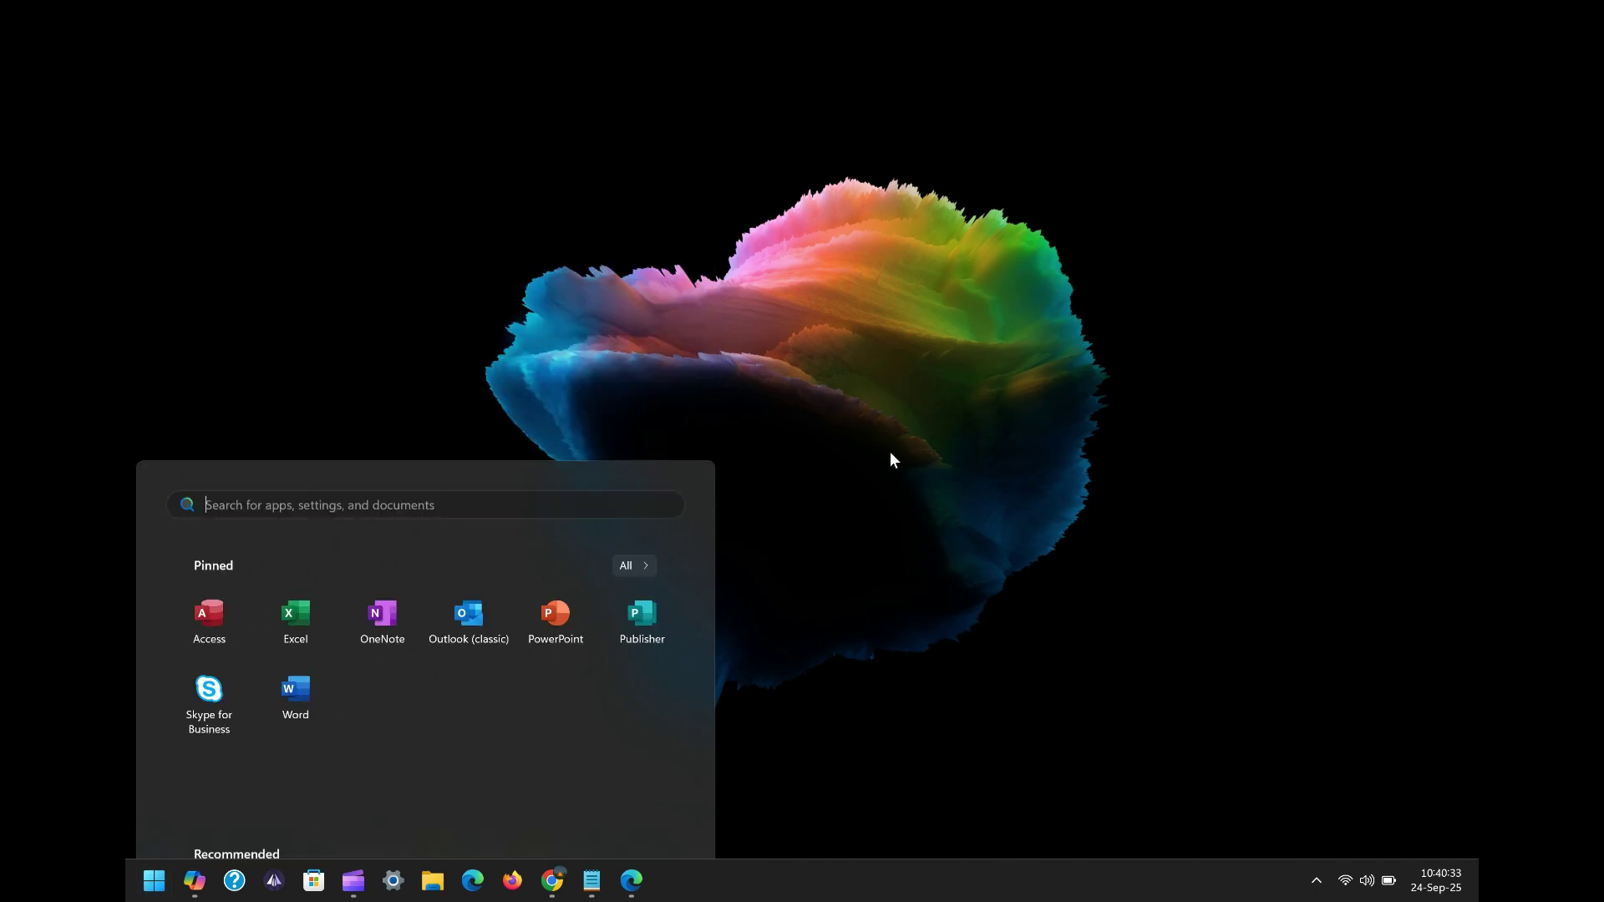
# Search 'office deployment tool' in Edge and download the installer from the Download Center
pyautogui.click(472, 882)
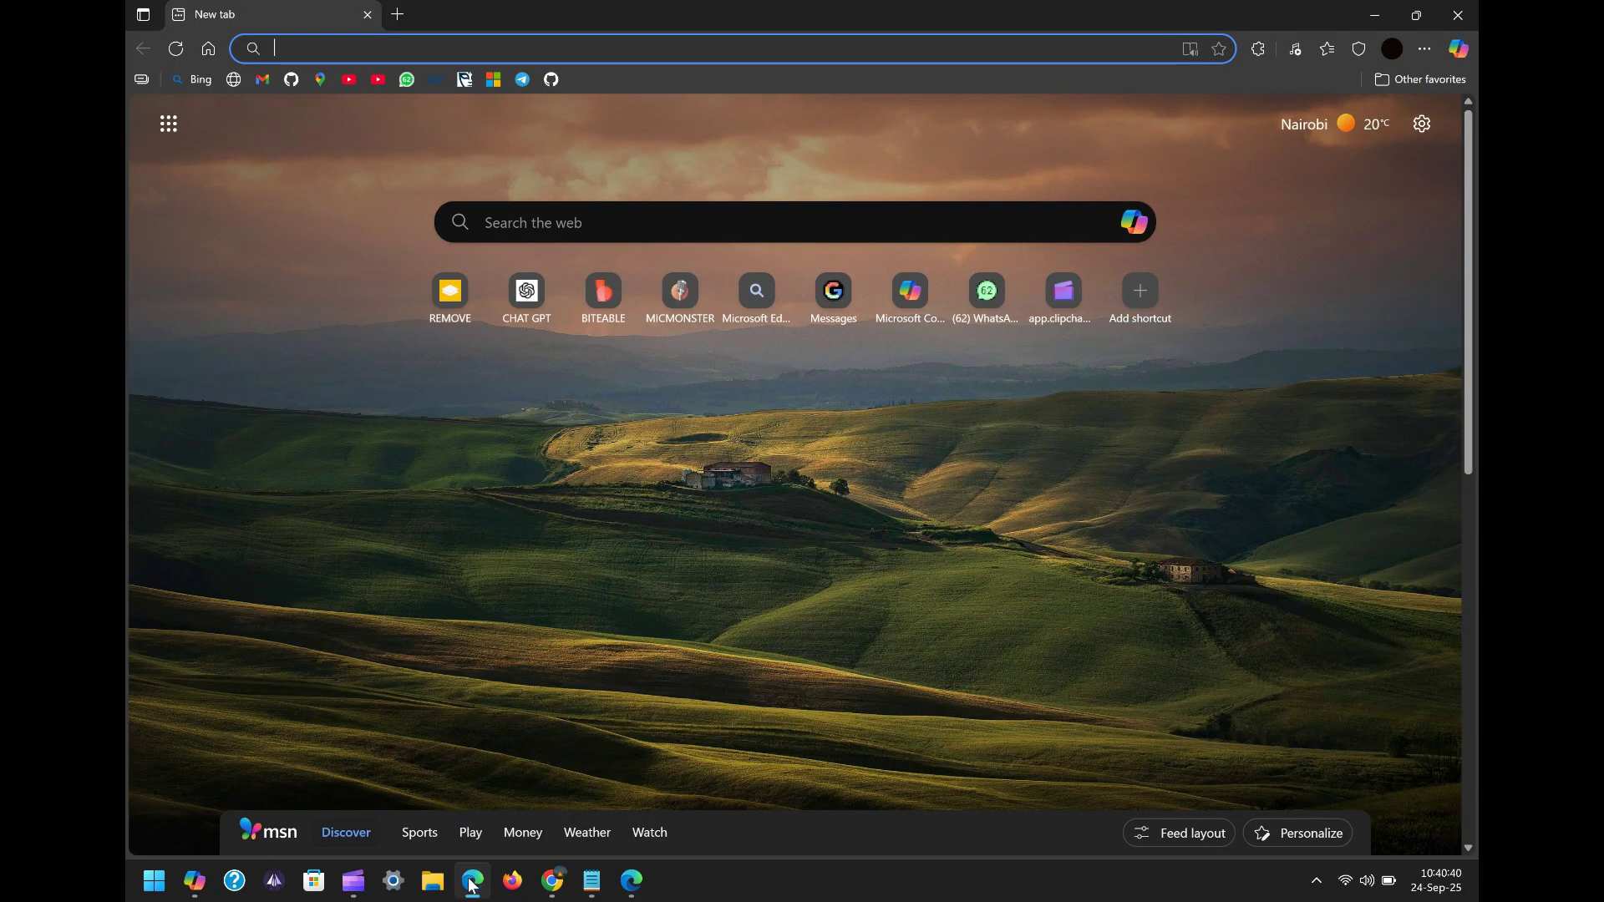
pyautogui.write('off')
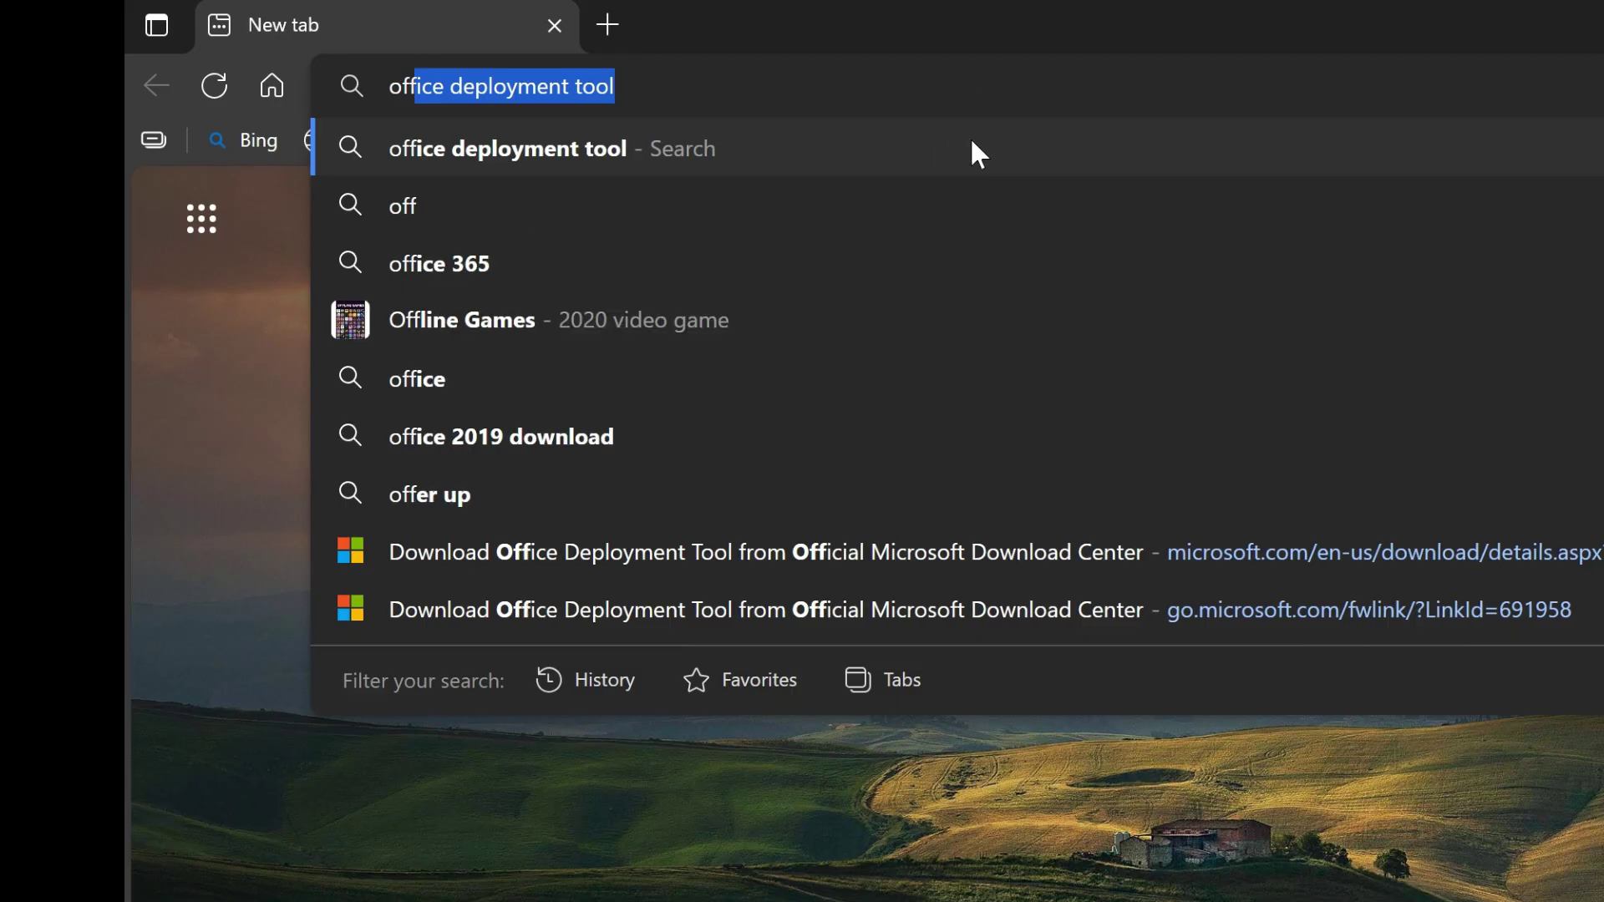
pyautogui.click(972, 142)
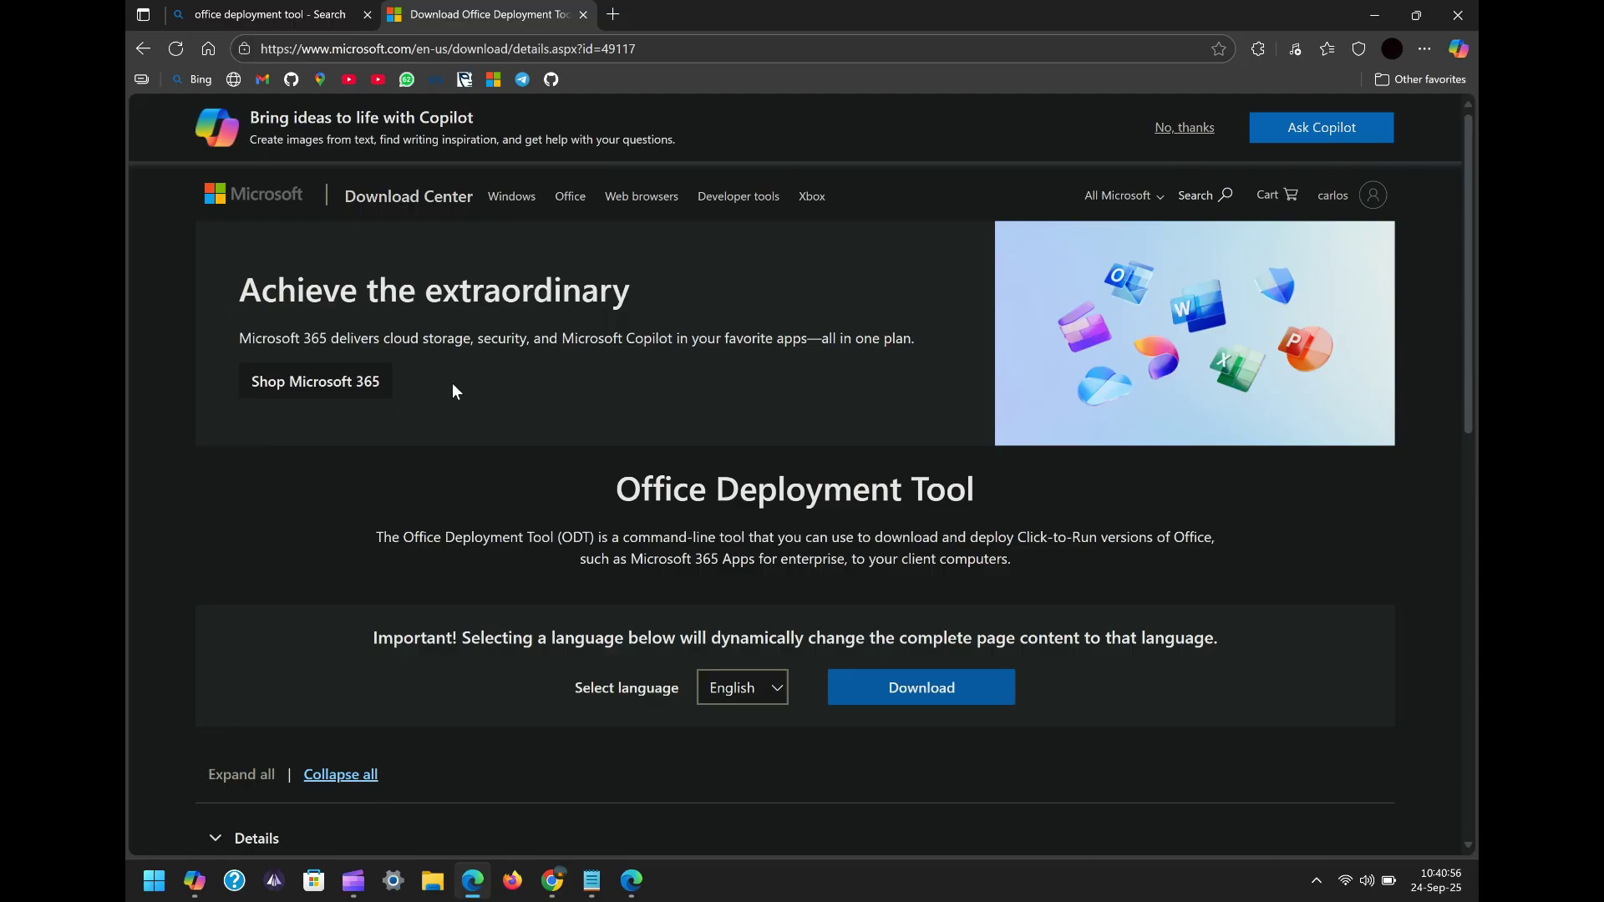
pyautogui.click(922, 687)
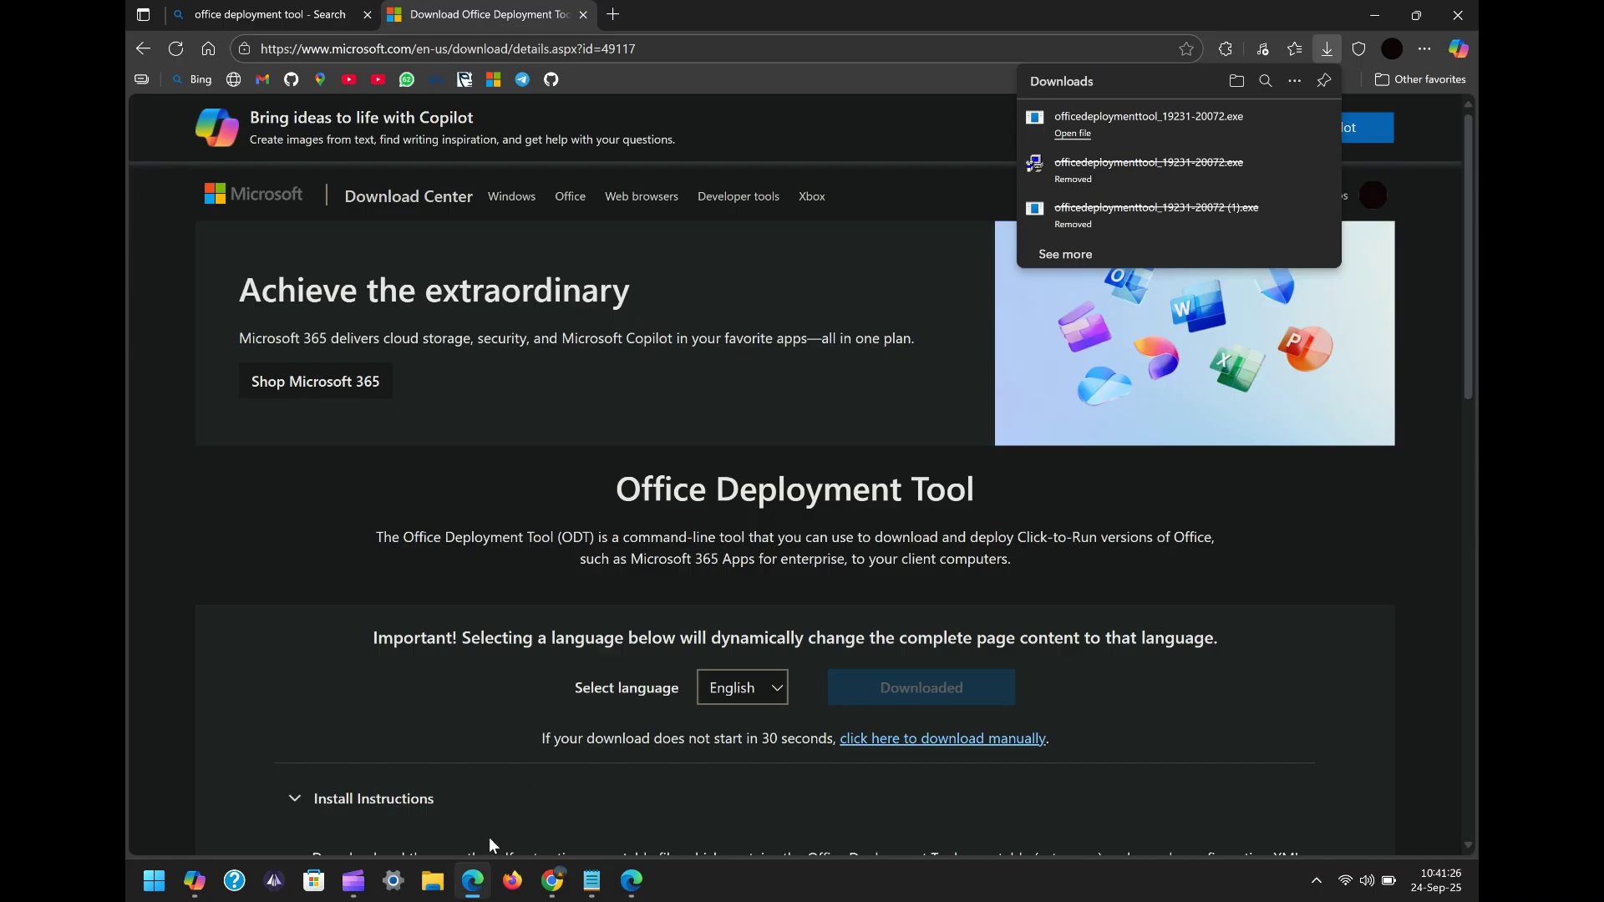
pyautogui.click(1457, 15)
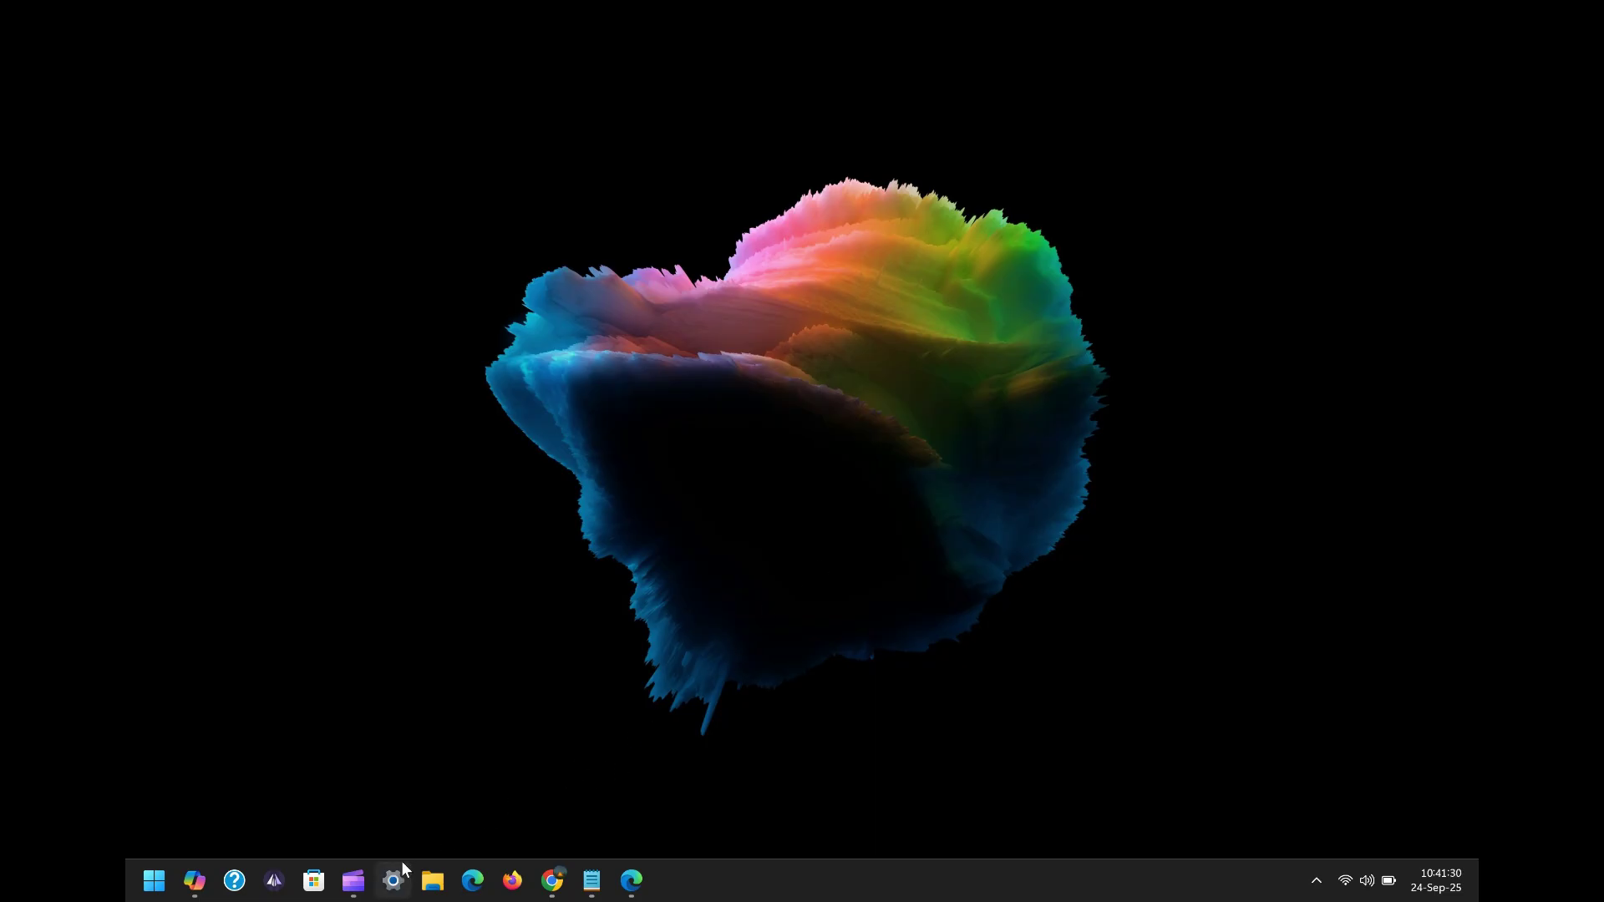
# Create a new folder named ODT inside the OneDrive carlos - MSFT folder
pyautogui.click(428, 882)
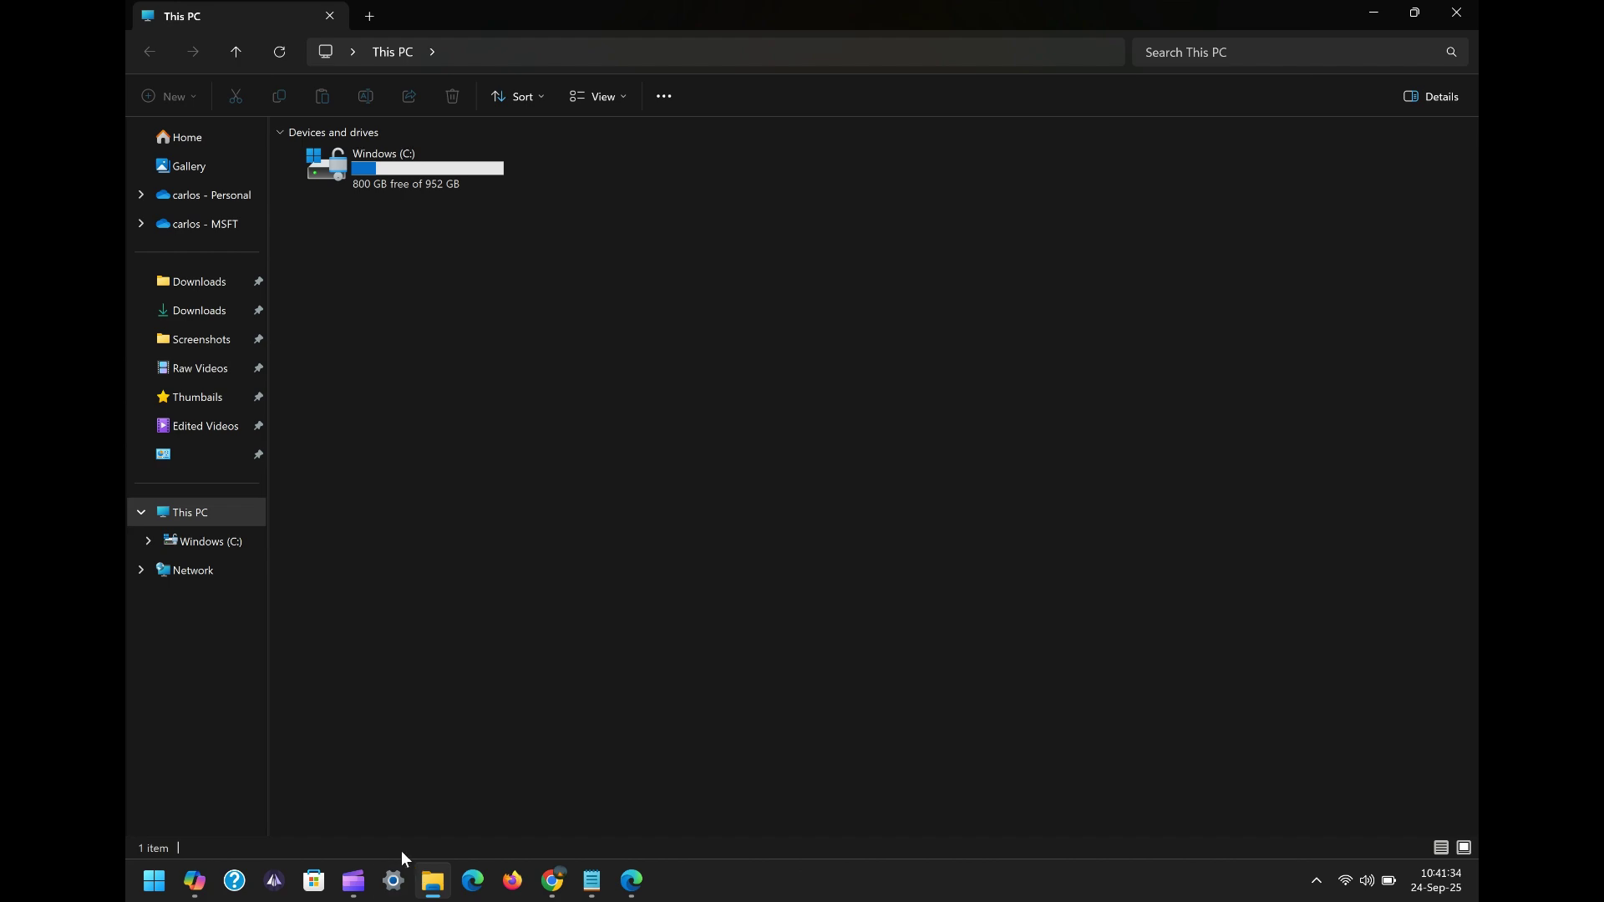
pyautogui.click(190, 225)
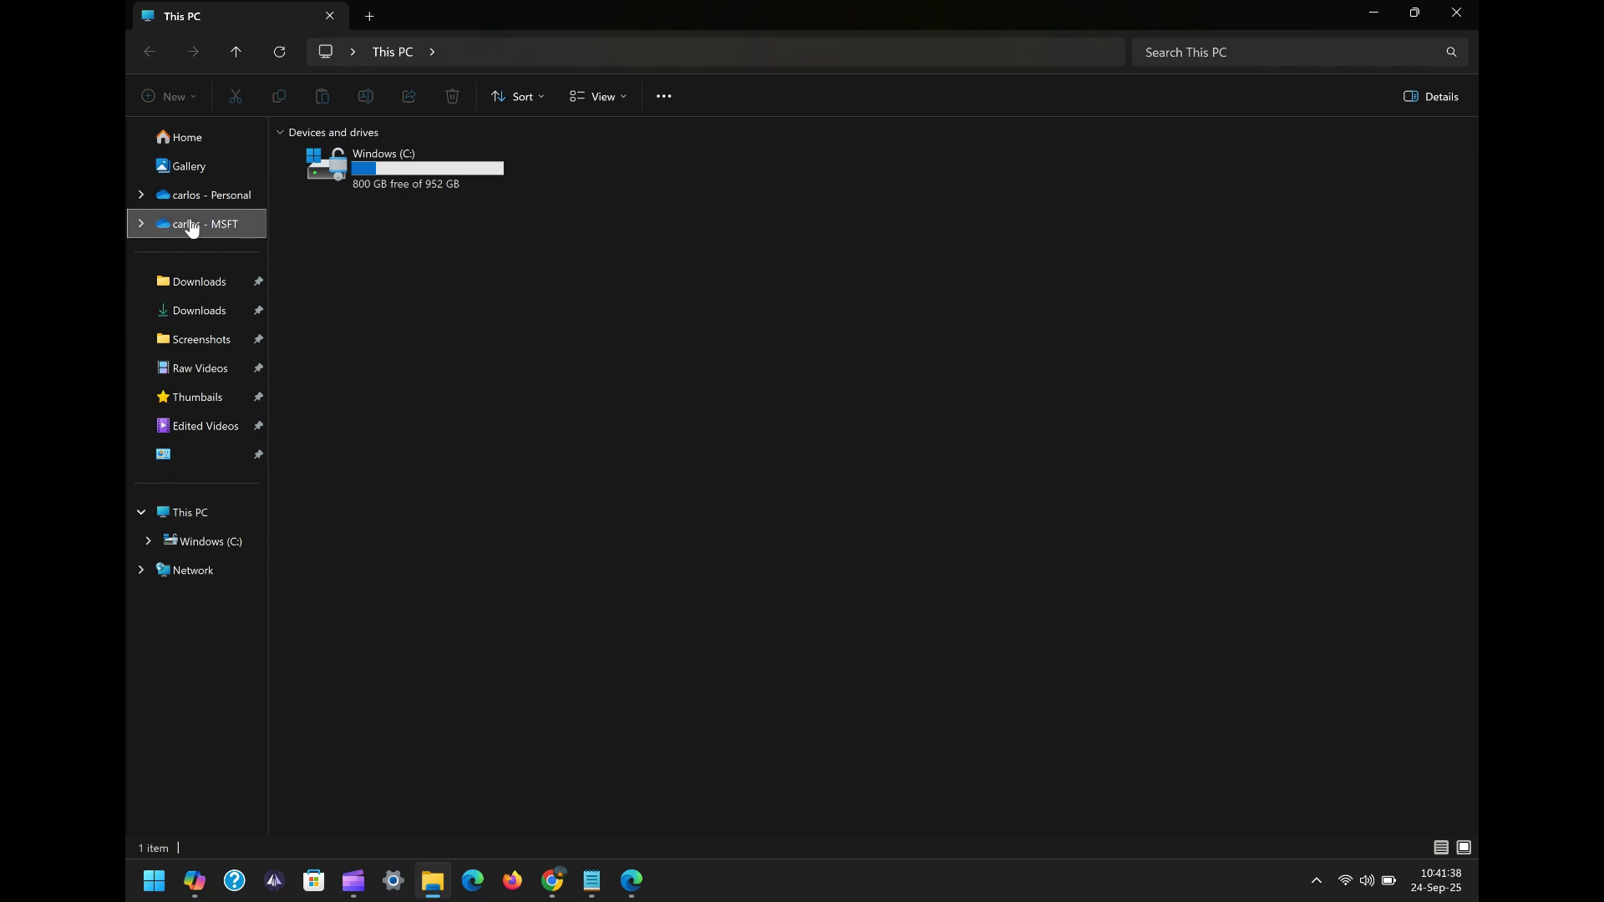
pyautogui.rightClick(1111, 329)
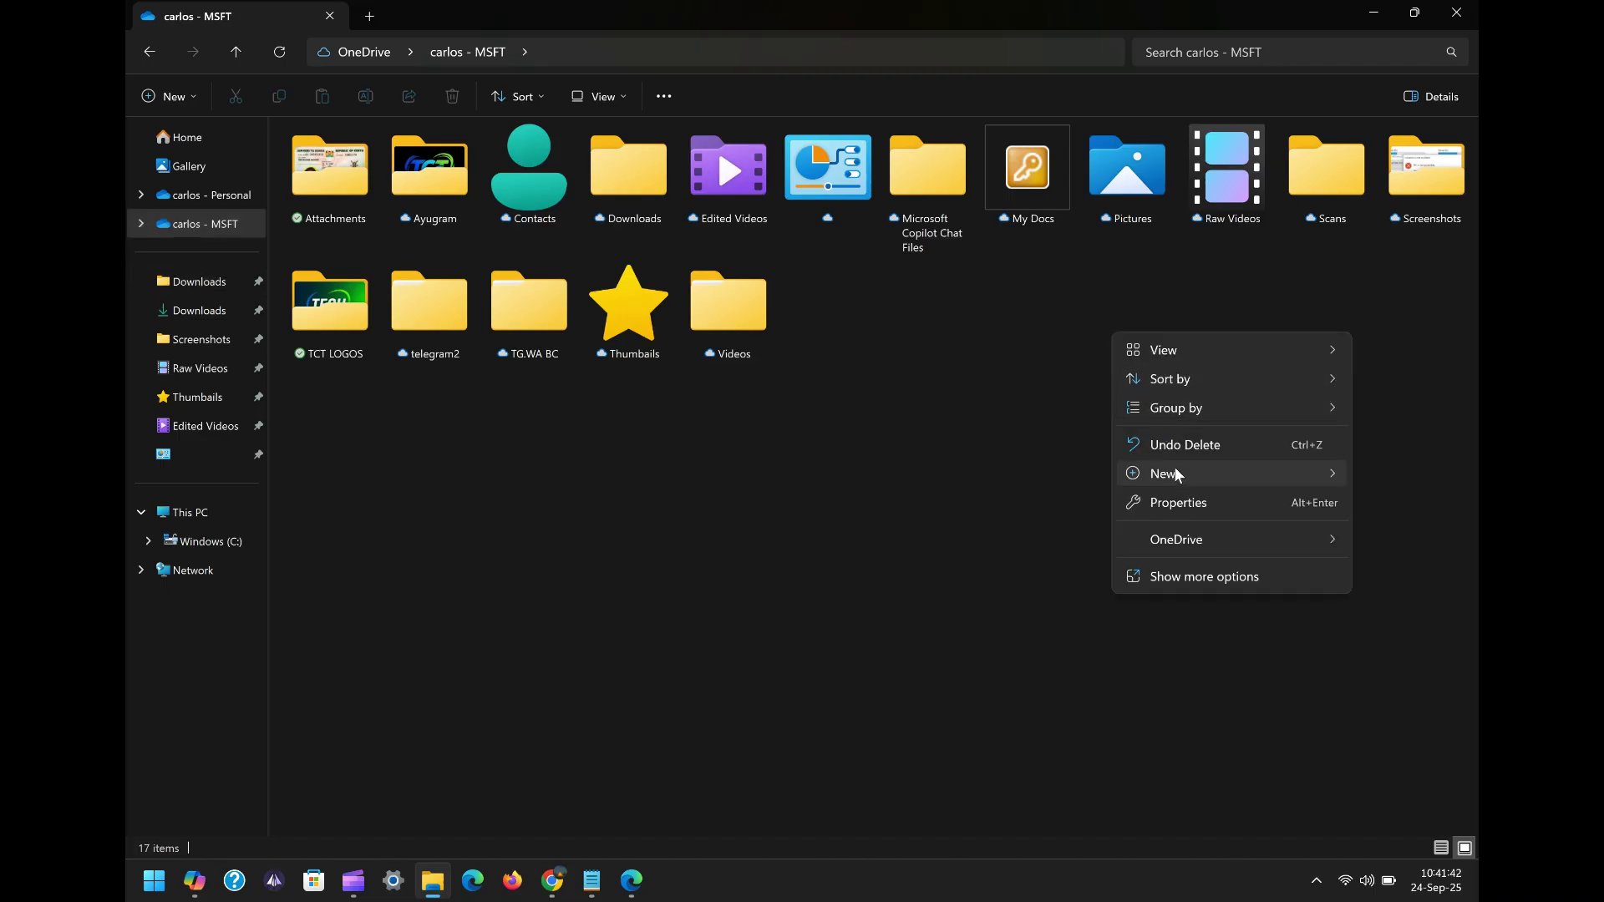
pyautogui.moveTo(1165, 473)
pyautogui.click(983, 490)
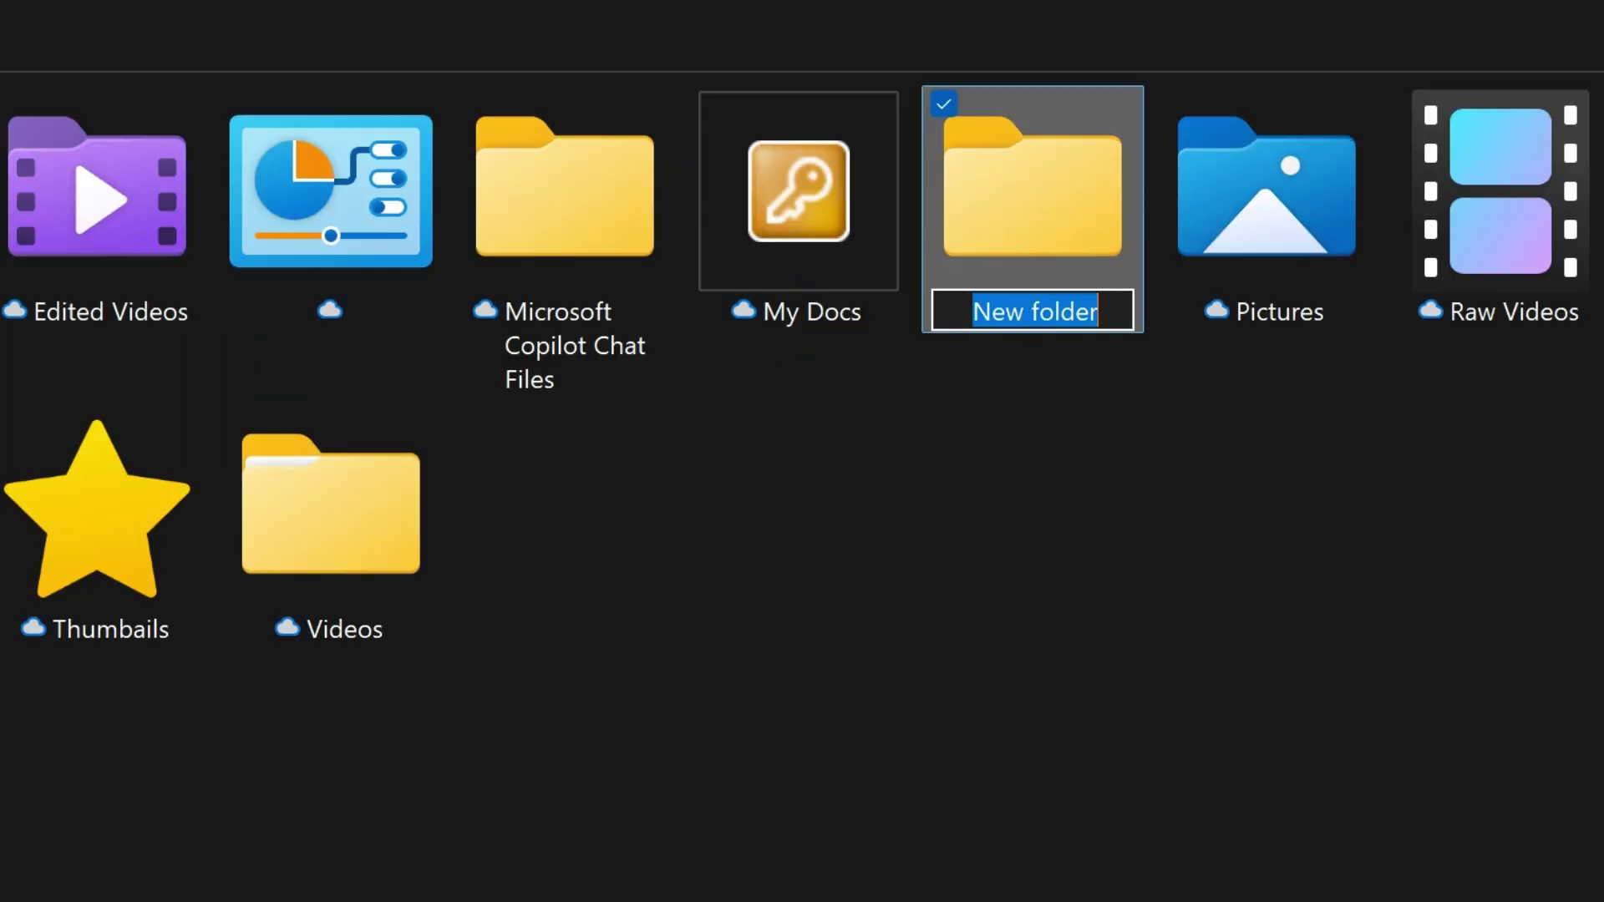
pyautogui.write('ODT')
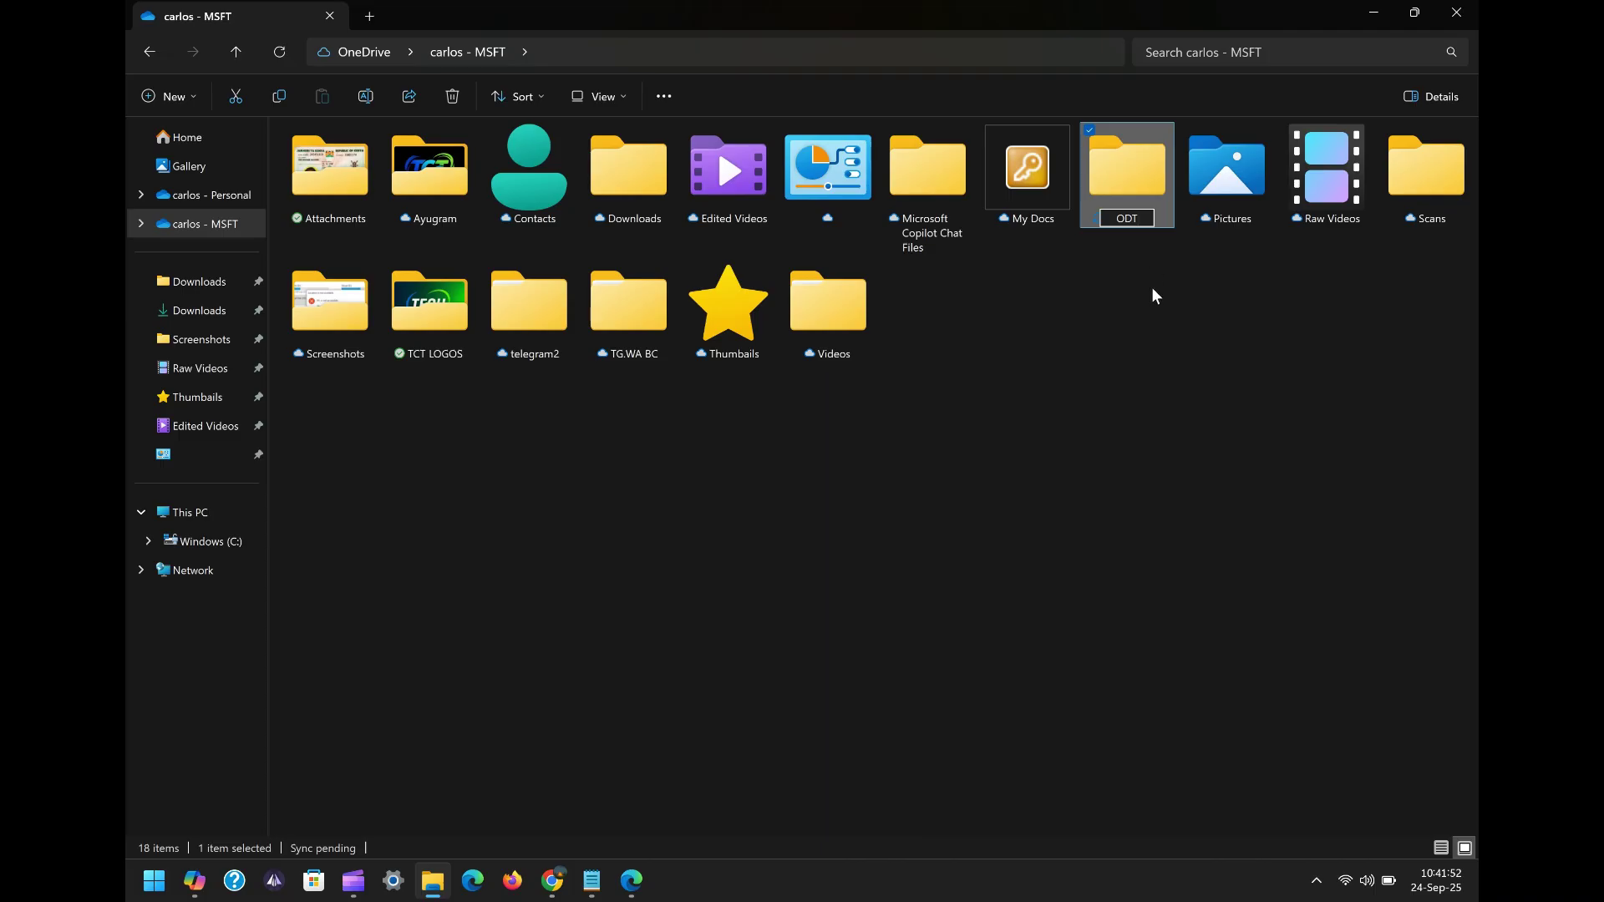
pyautogui.click(1153, 292)
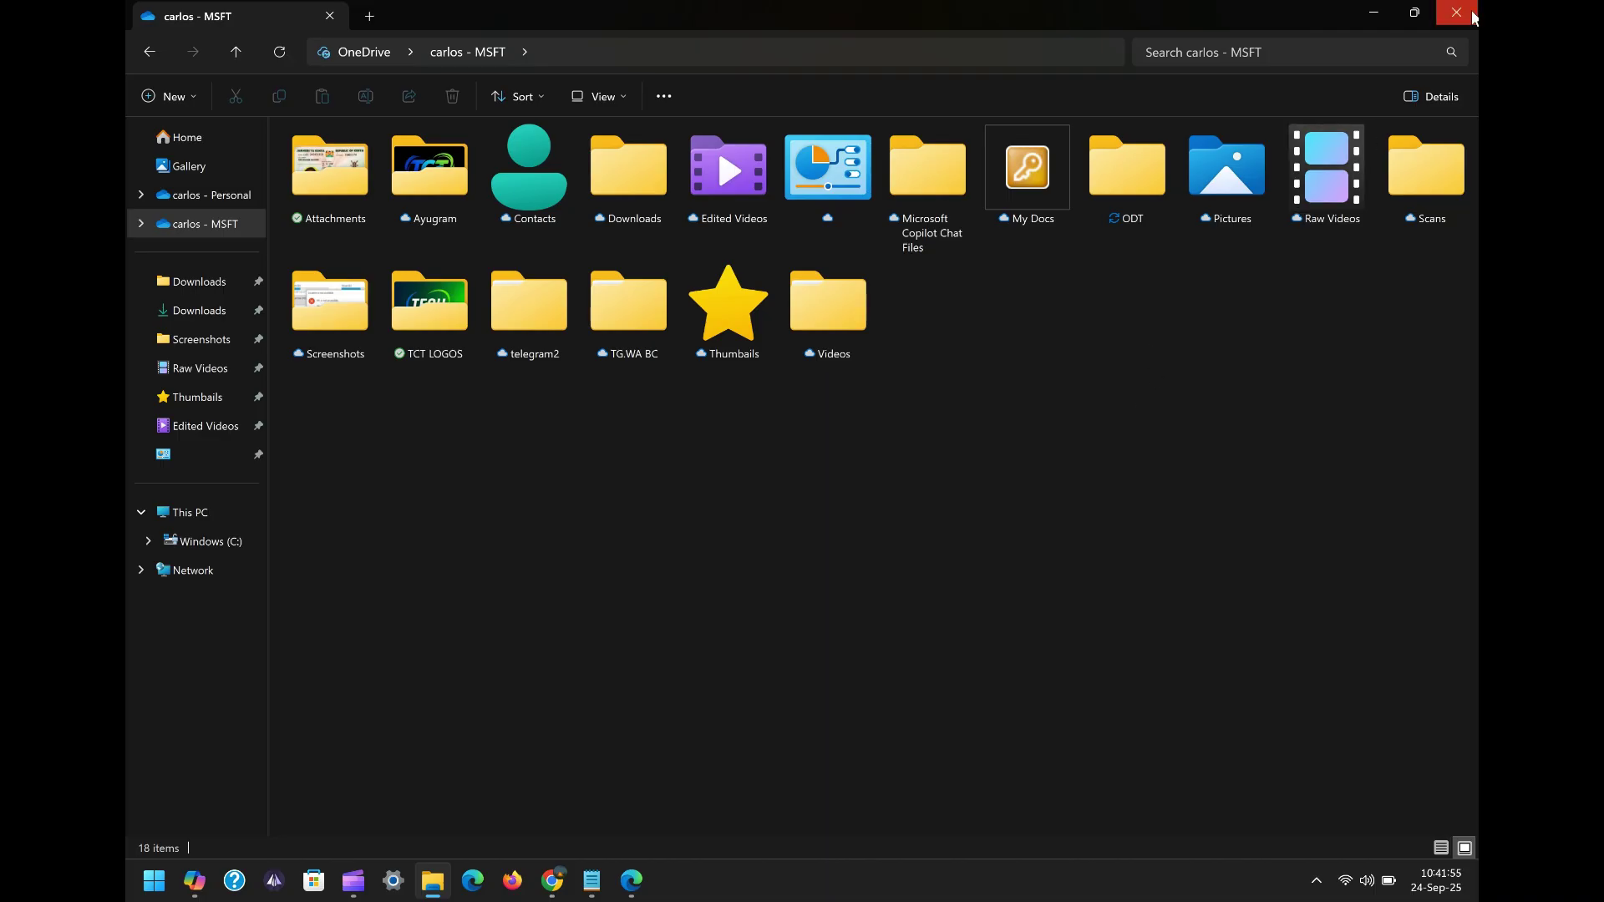
pyautogui.click(1370, 11)
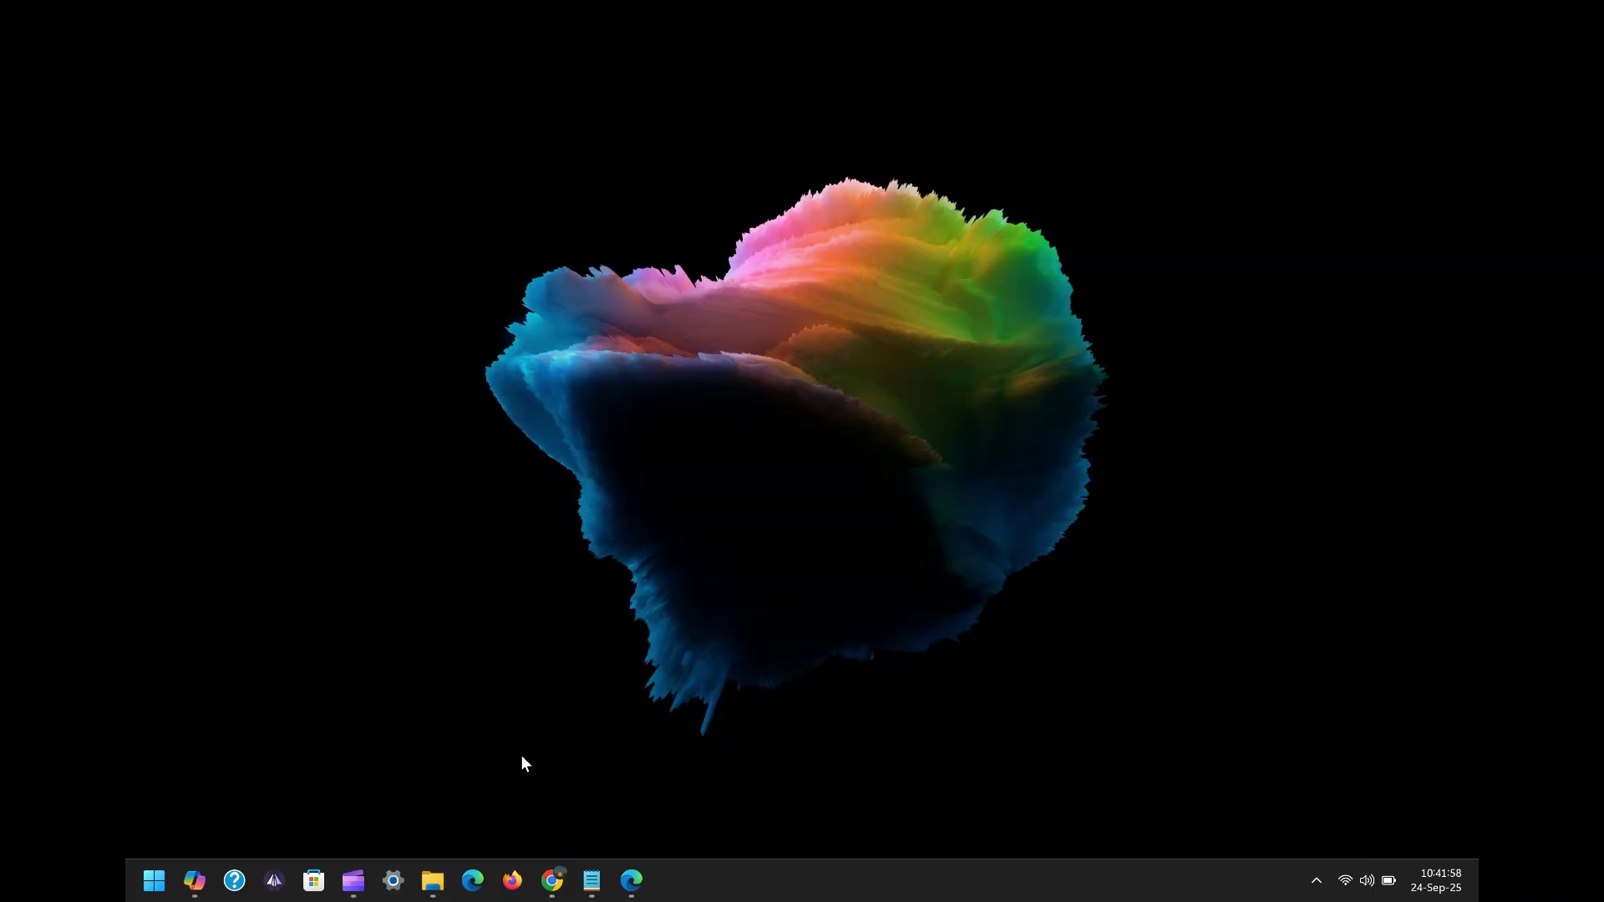
# Launch the officedeploymenttool installer from the Downloads folder
pyautogui.click(432, 880)
pyautogui.click(211, 280)
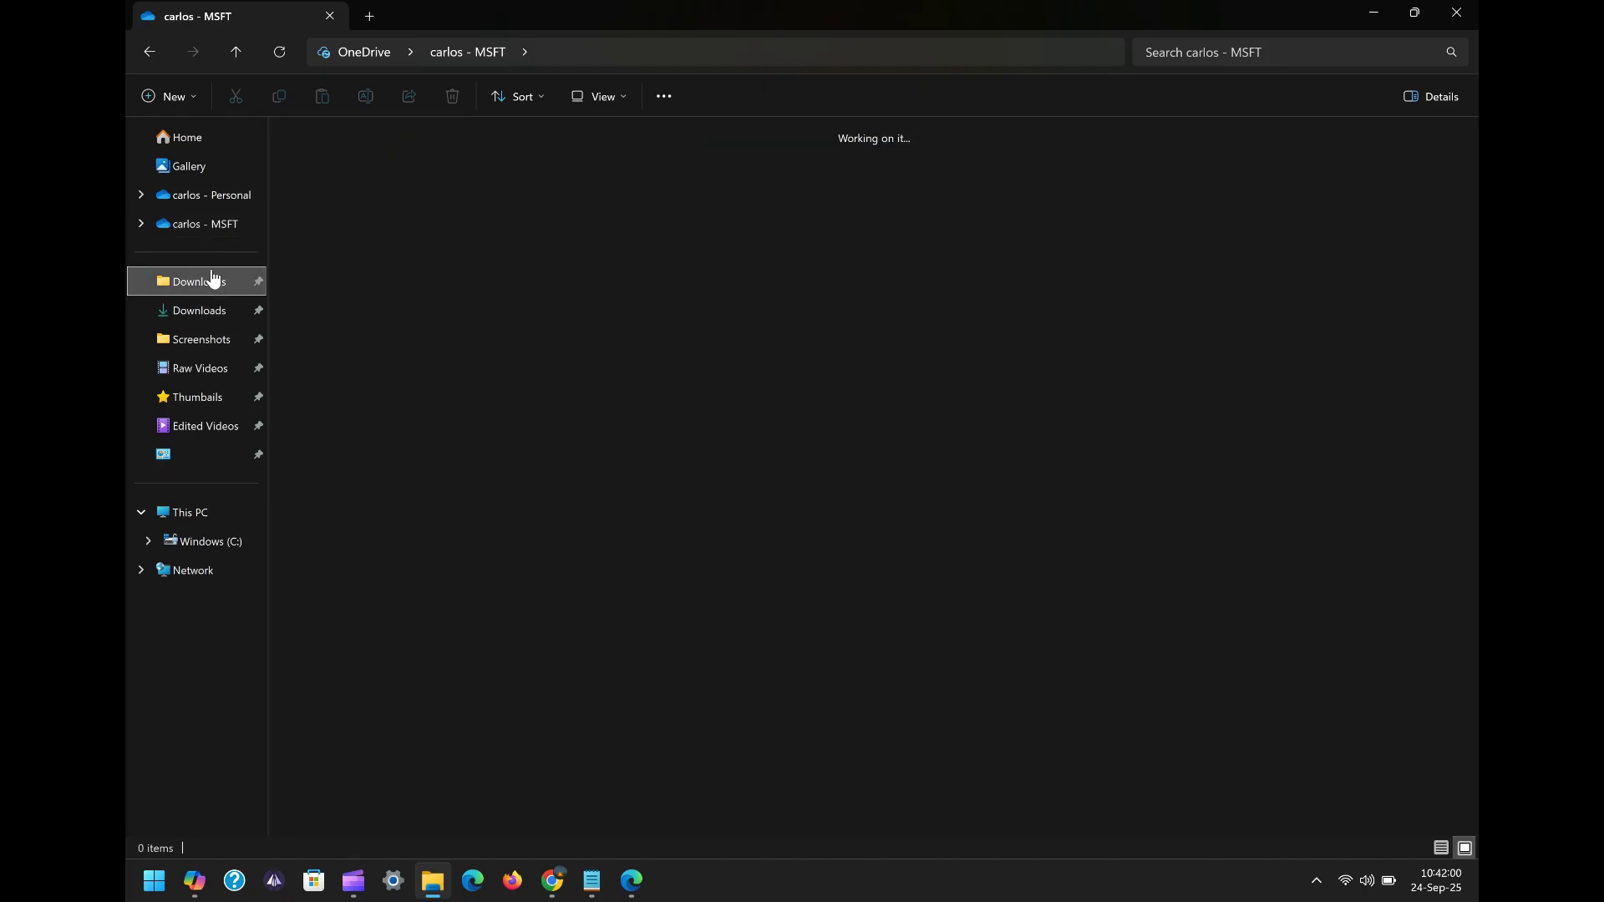
pyautogui.click(338, 177)
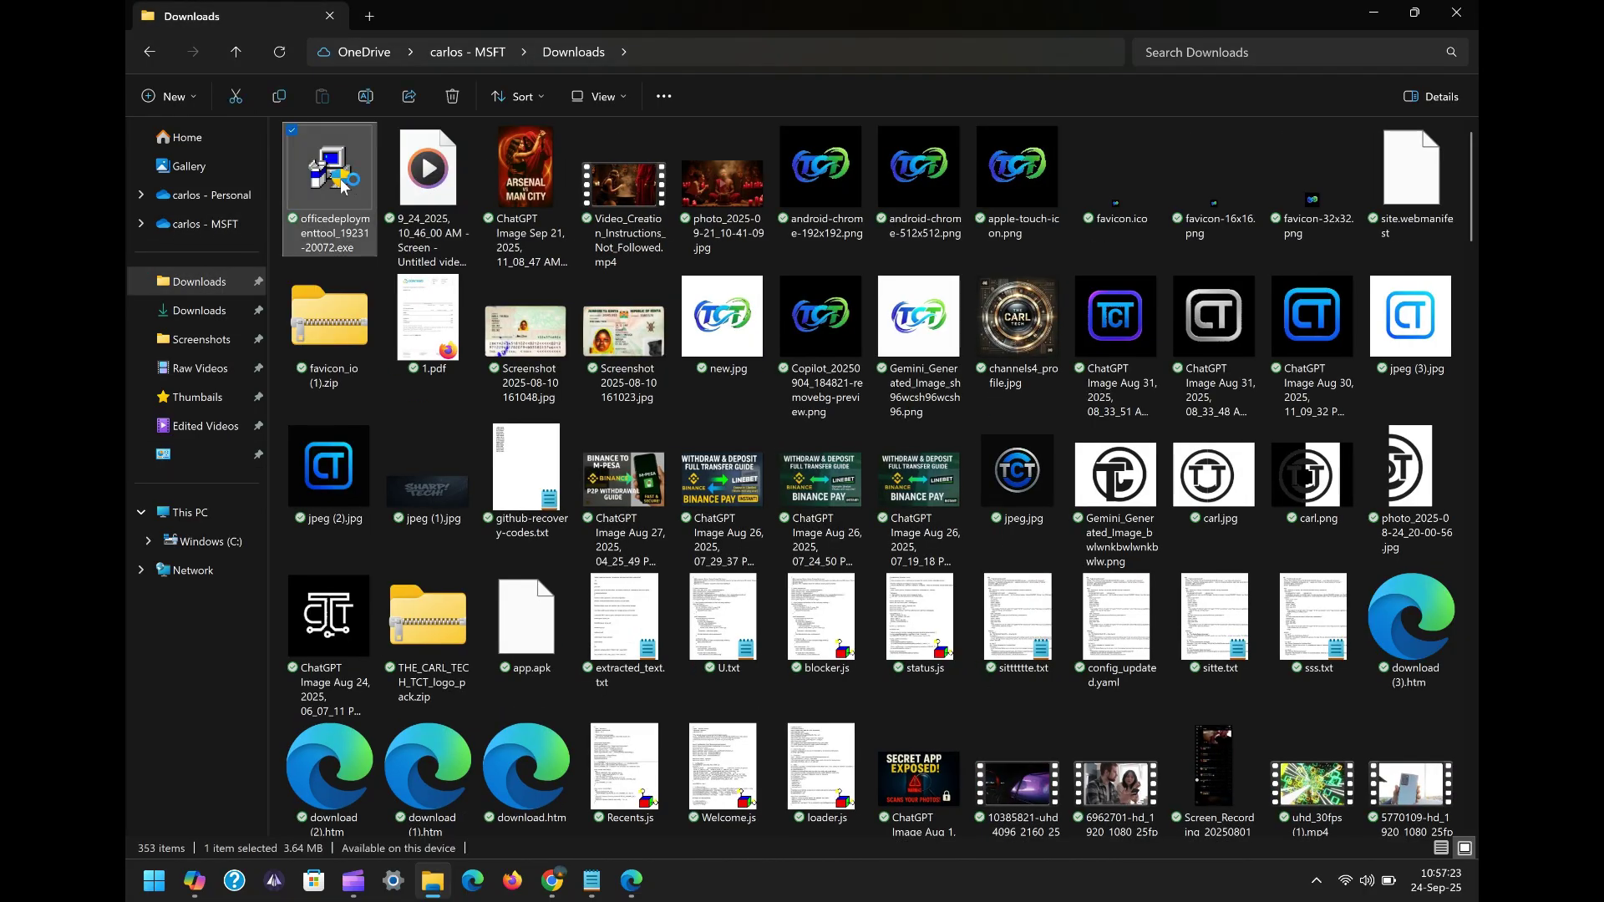
pyautogui.doubleClick(341, 185)
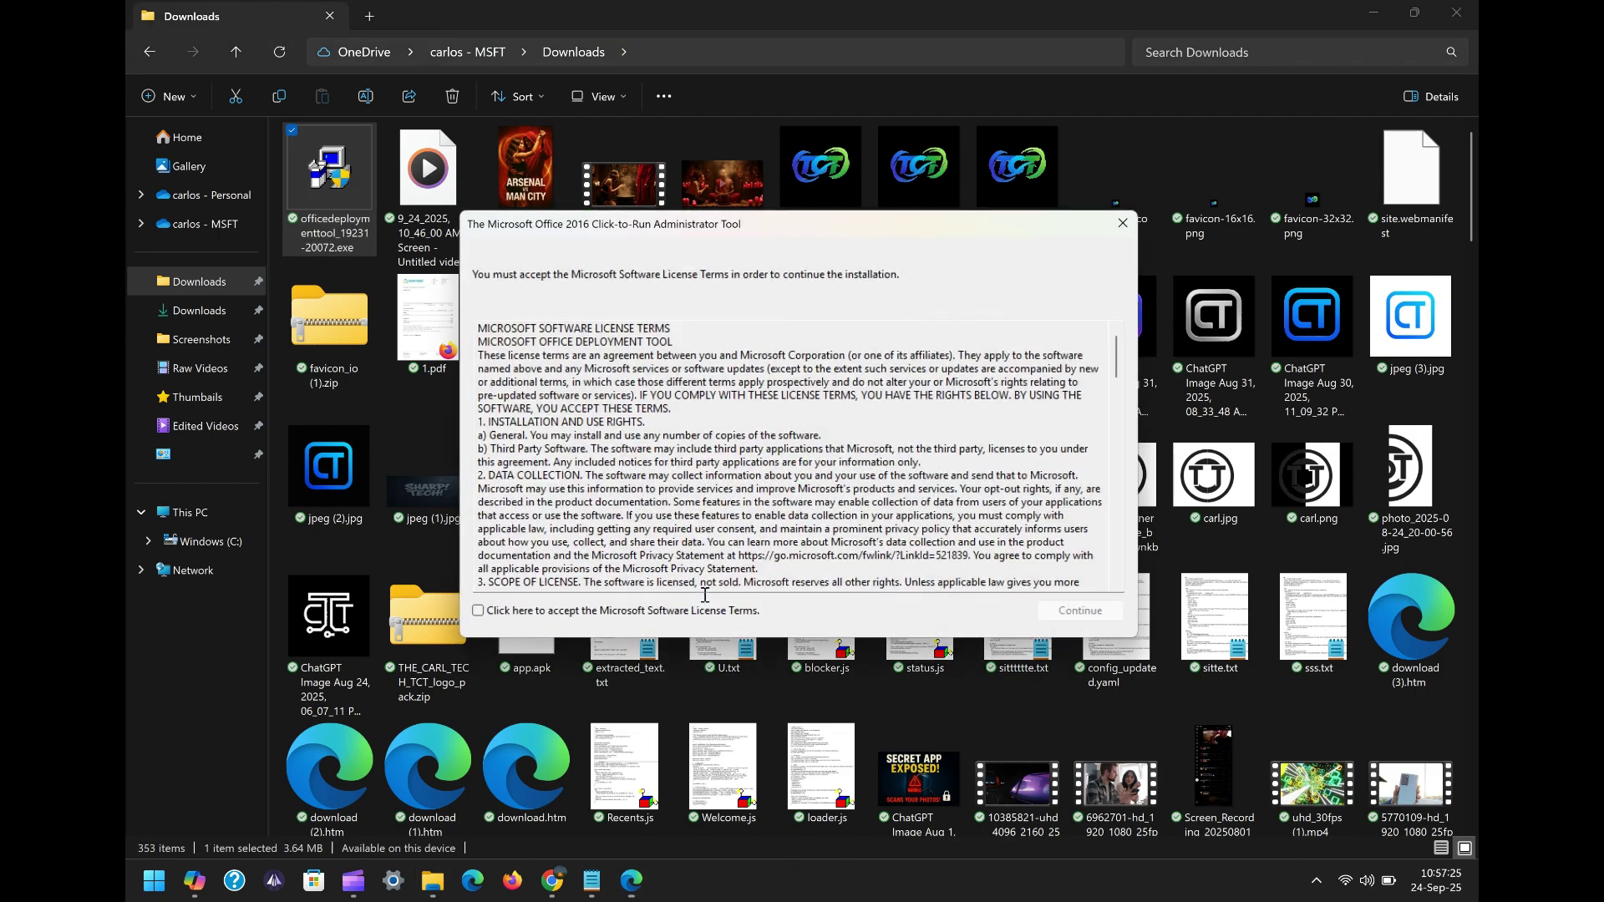
# Accept the license terms and extract the files into OneDrive MSFT\ODT
pyautogui.click(478, 615)
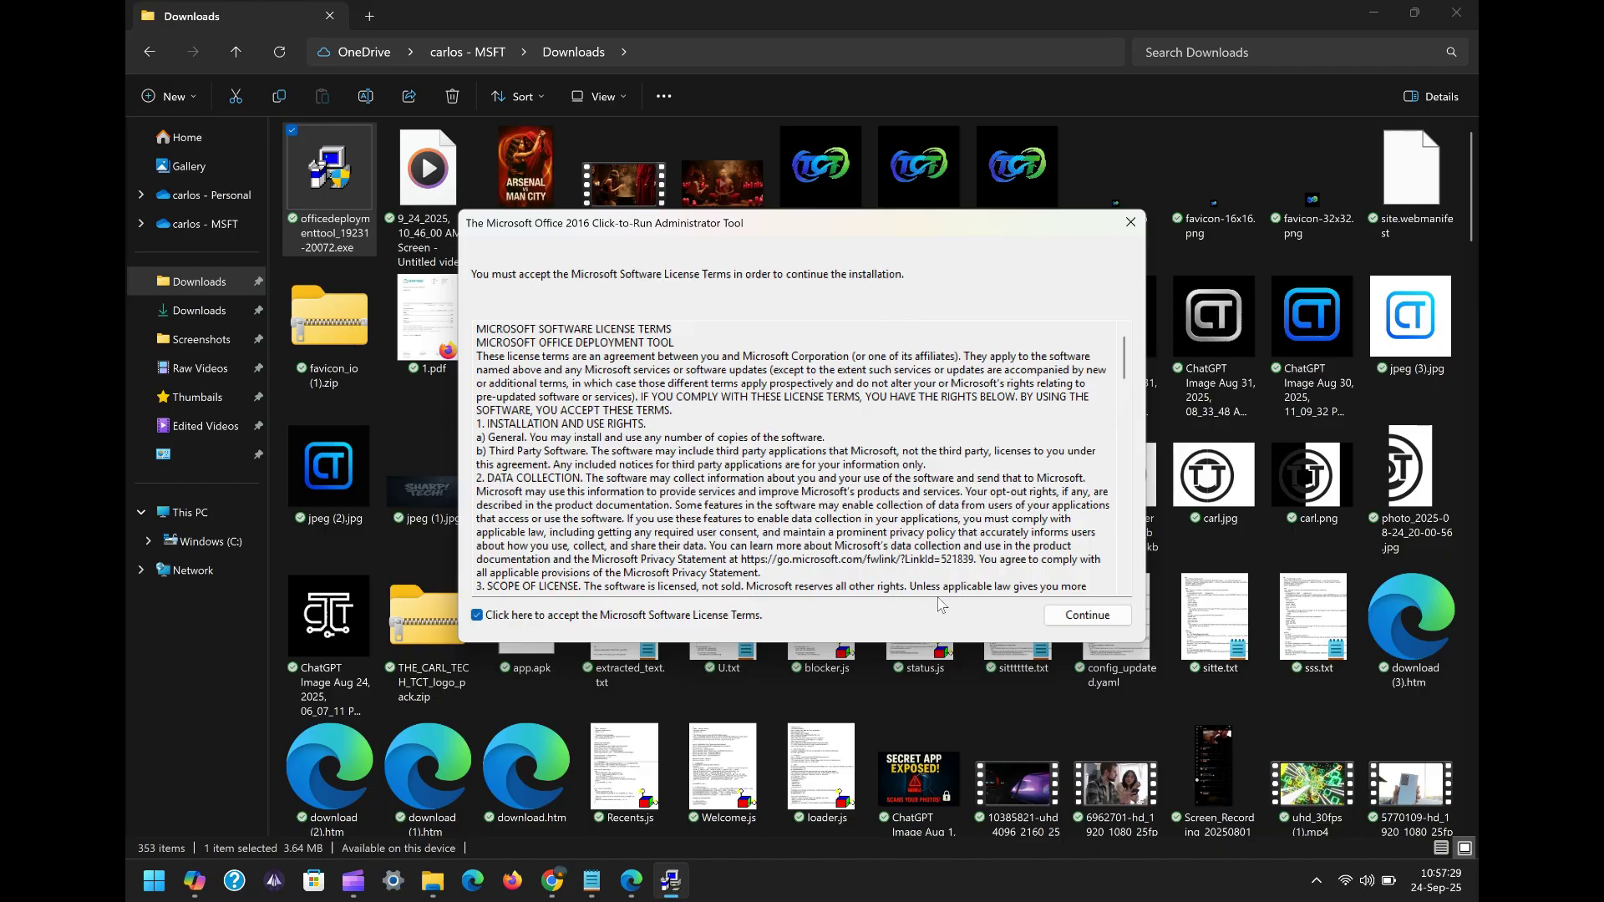
pyautogui.click(1066, 616)
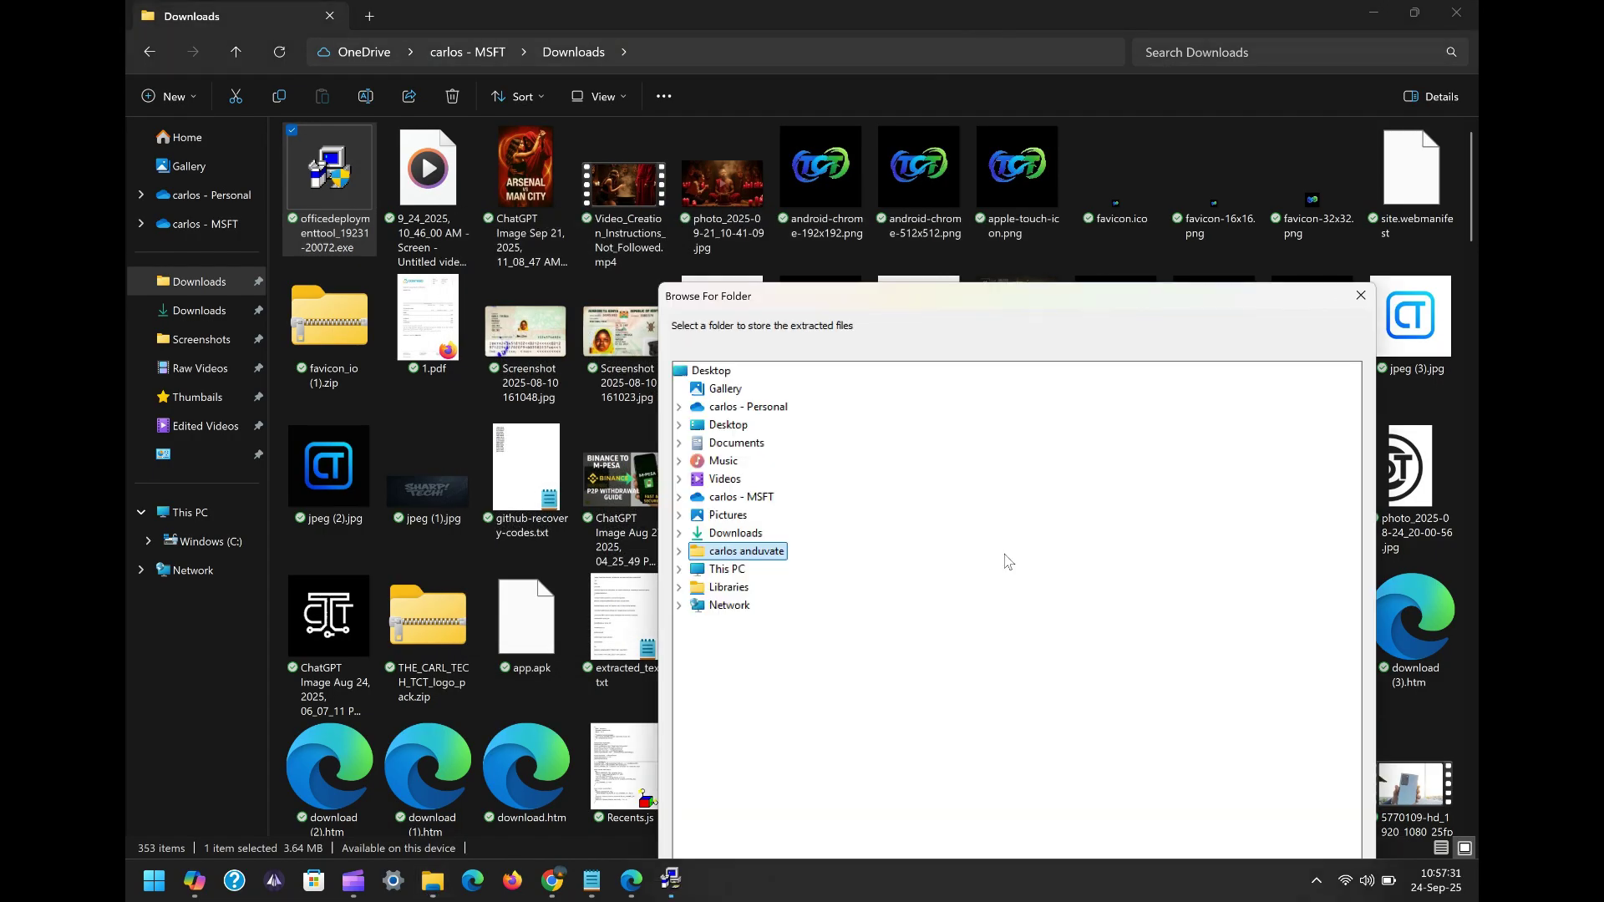
pyautogui.moveTo(973, 299)
pyautogui.mouseDown()
pyautogui.moveTo(746, 241)
pyautogui.moveTo(752, 152)
pyautogui.mouseUp()
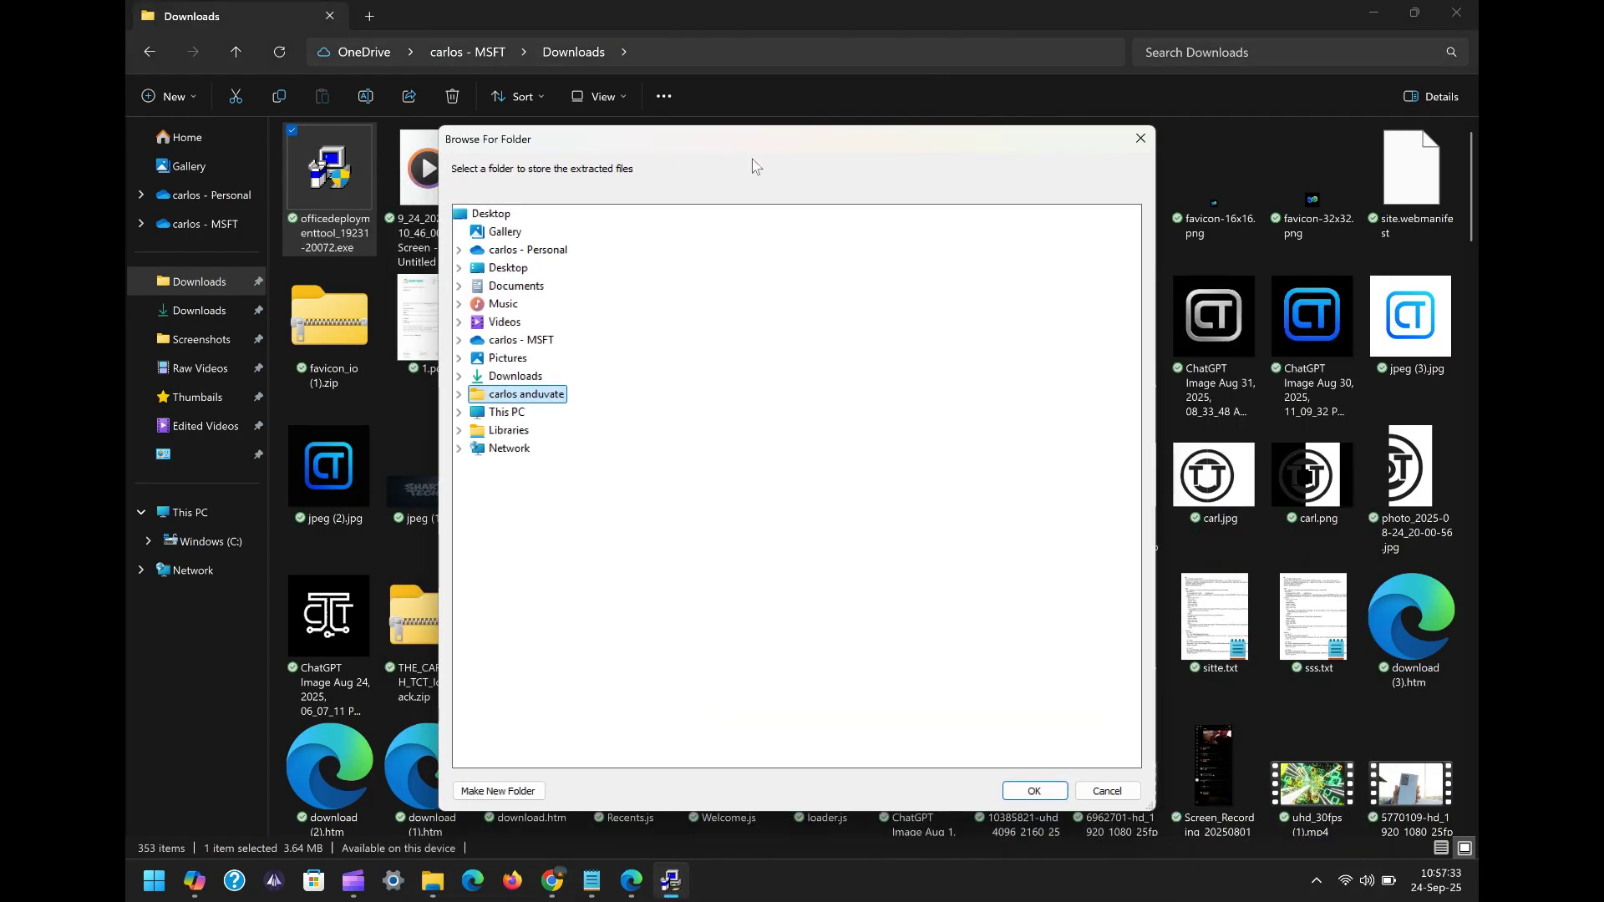
pyautogui.click(458, 339)
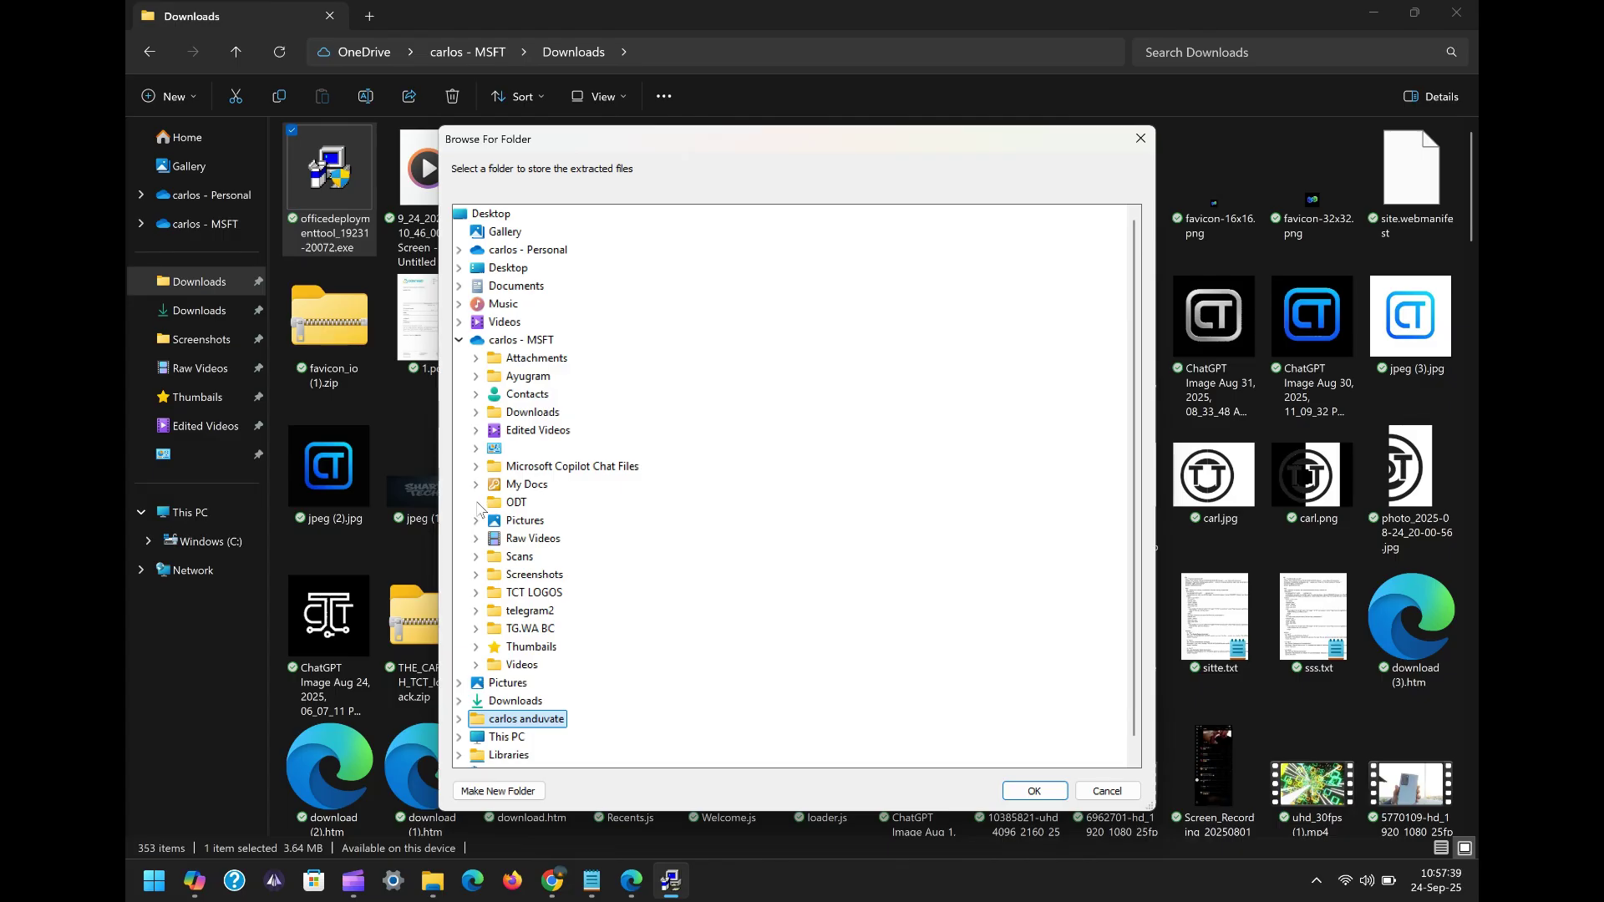
pyautogui.click(518, 503)
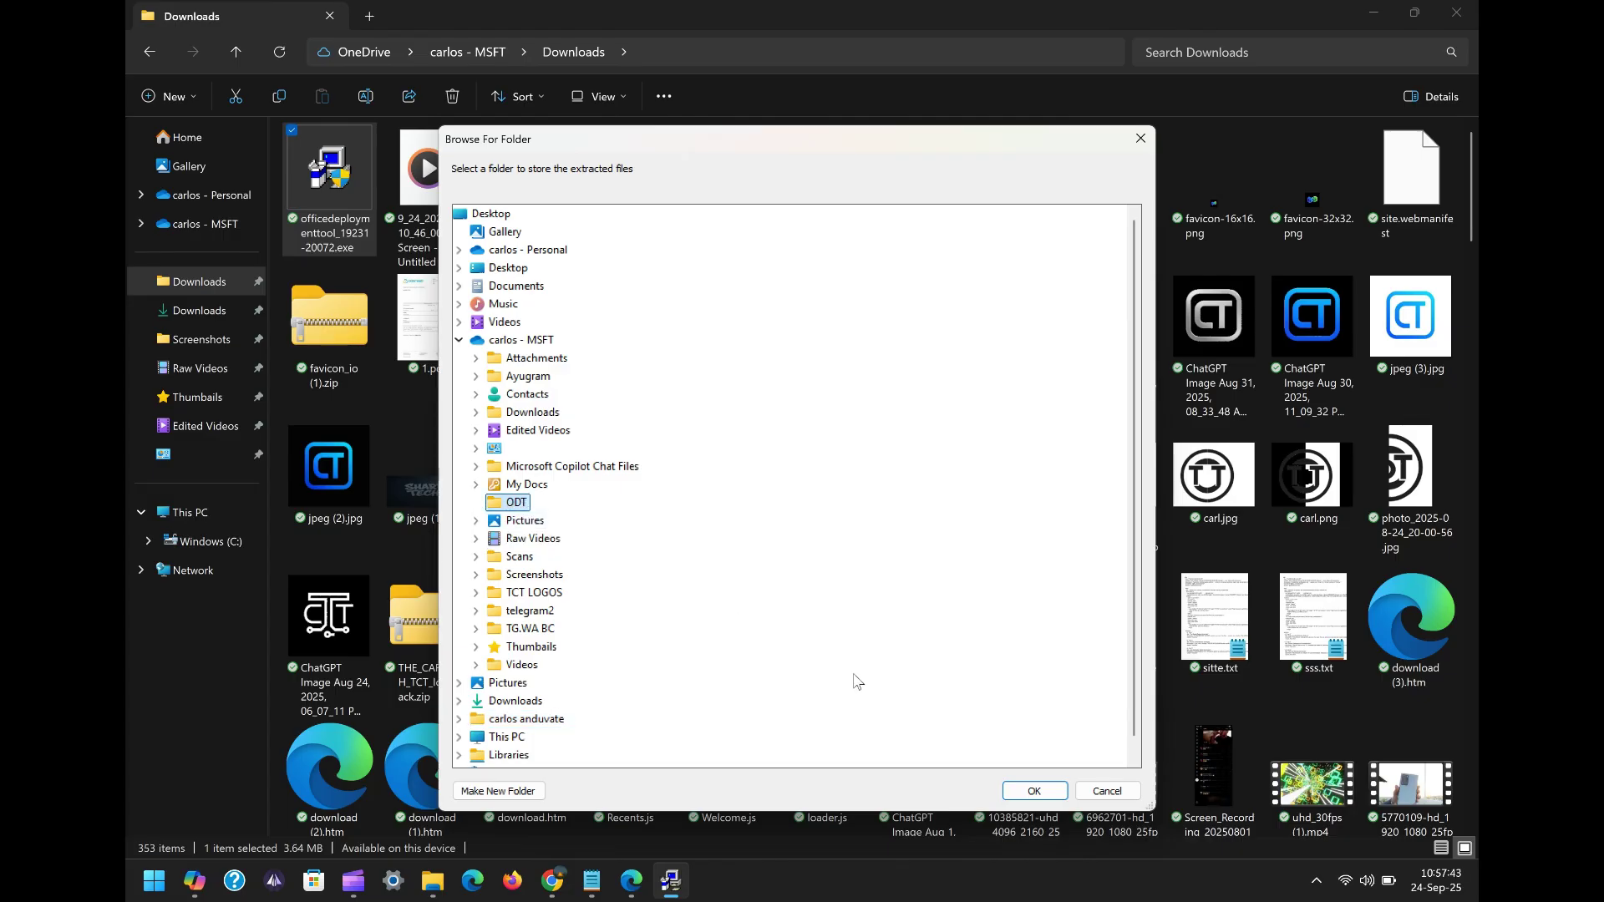
pyautogui.click(1032, 792)
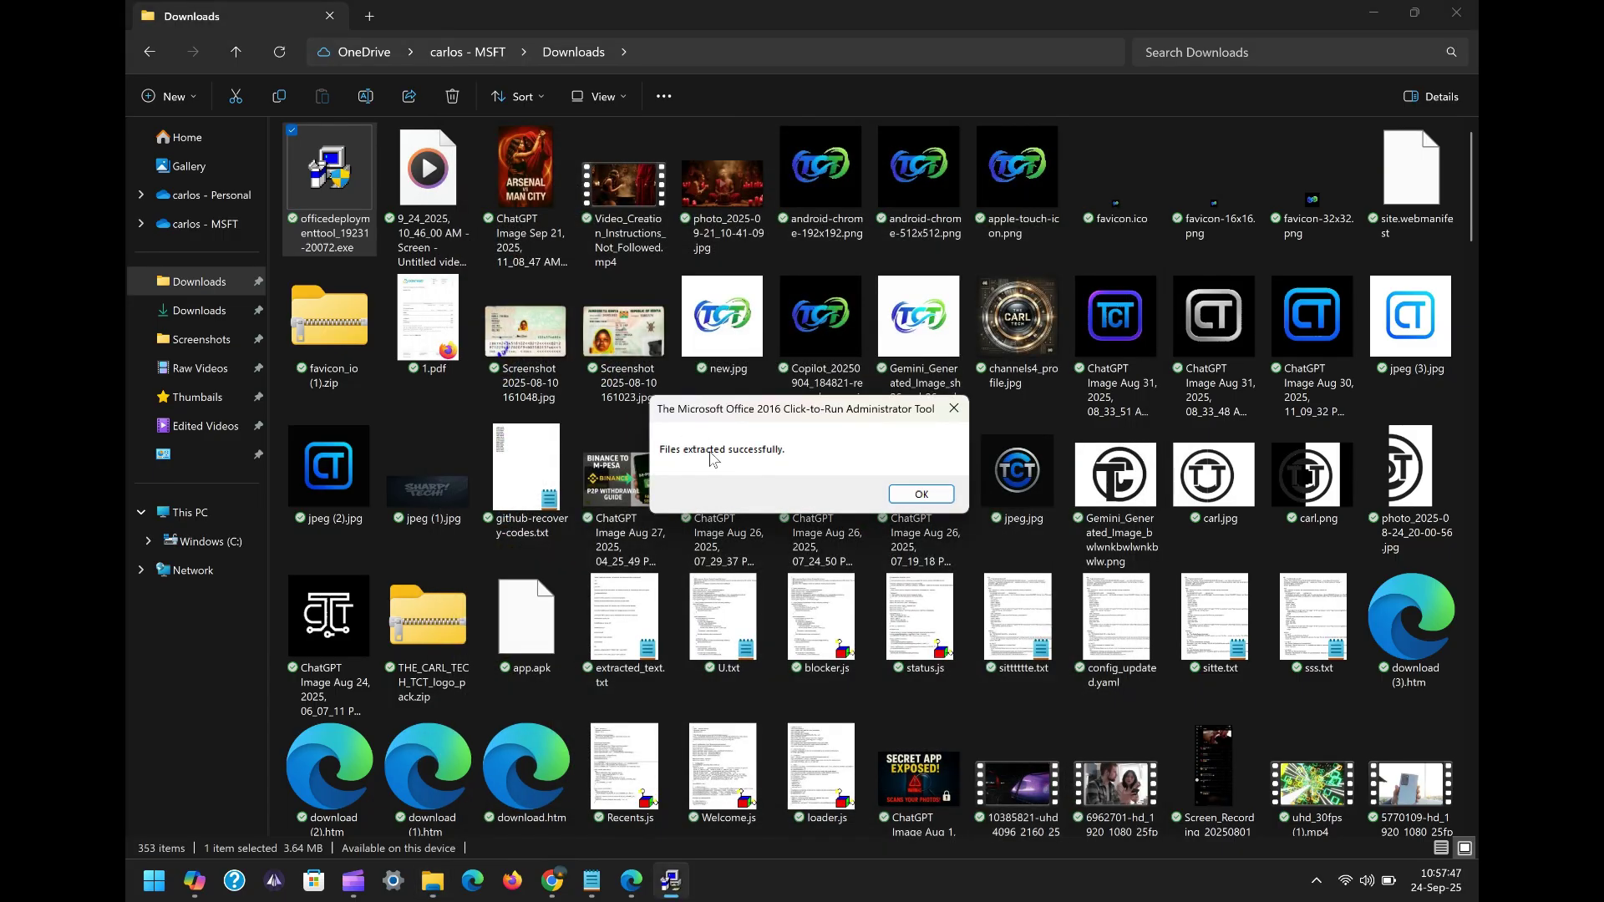
pyautogui.click(920, 494)
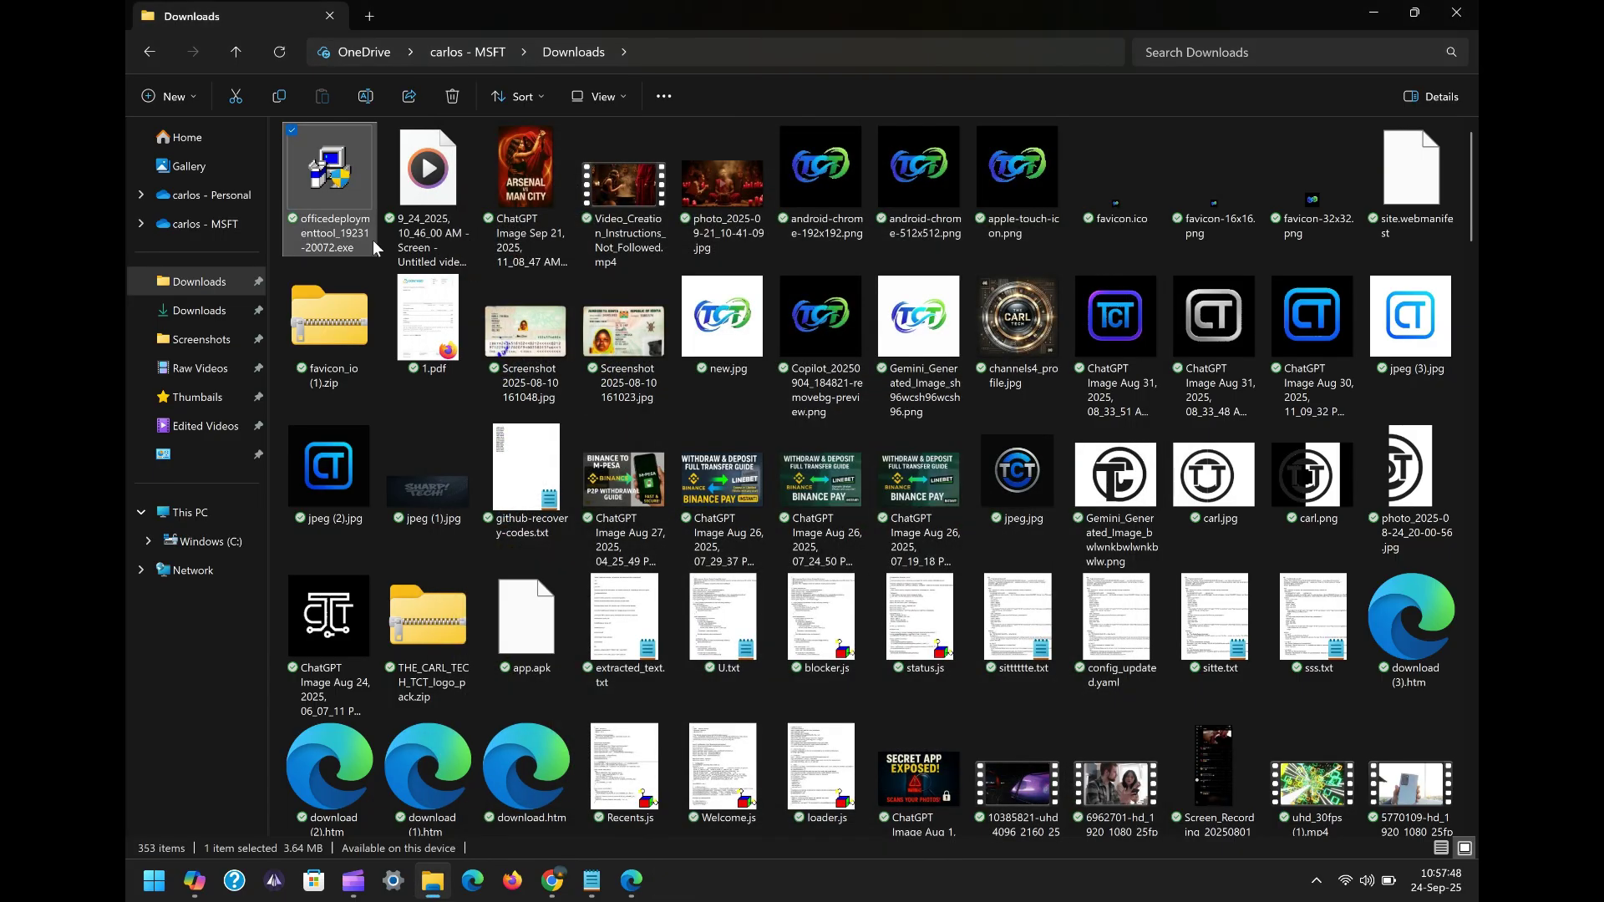
# Open the ODT folder and view the sample configuration-Office365-x64.xml contents
pyautogui.click(225, 225)
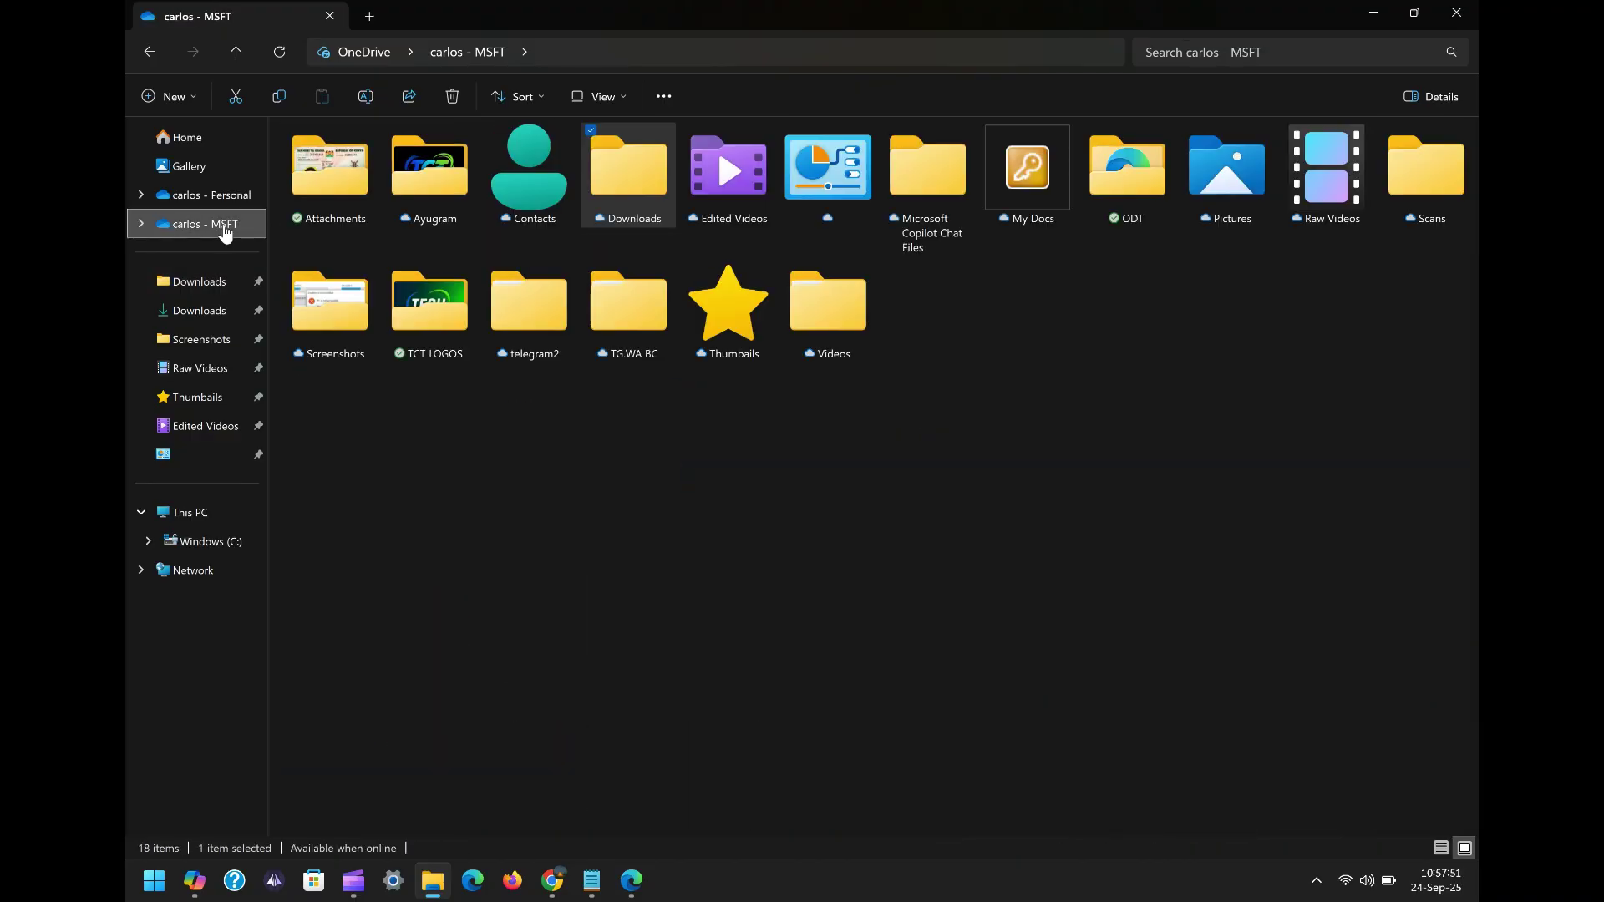
pyautogui.doubleClick(1126, 192)
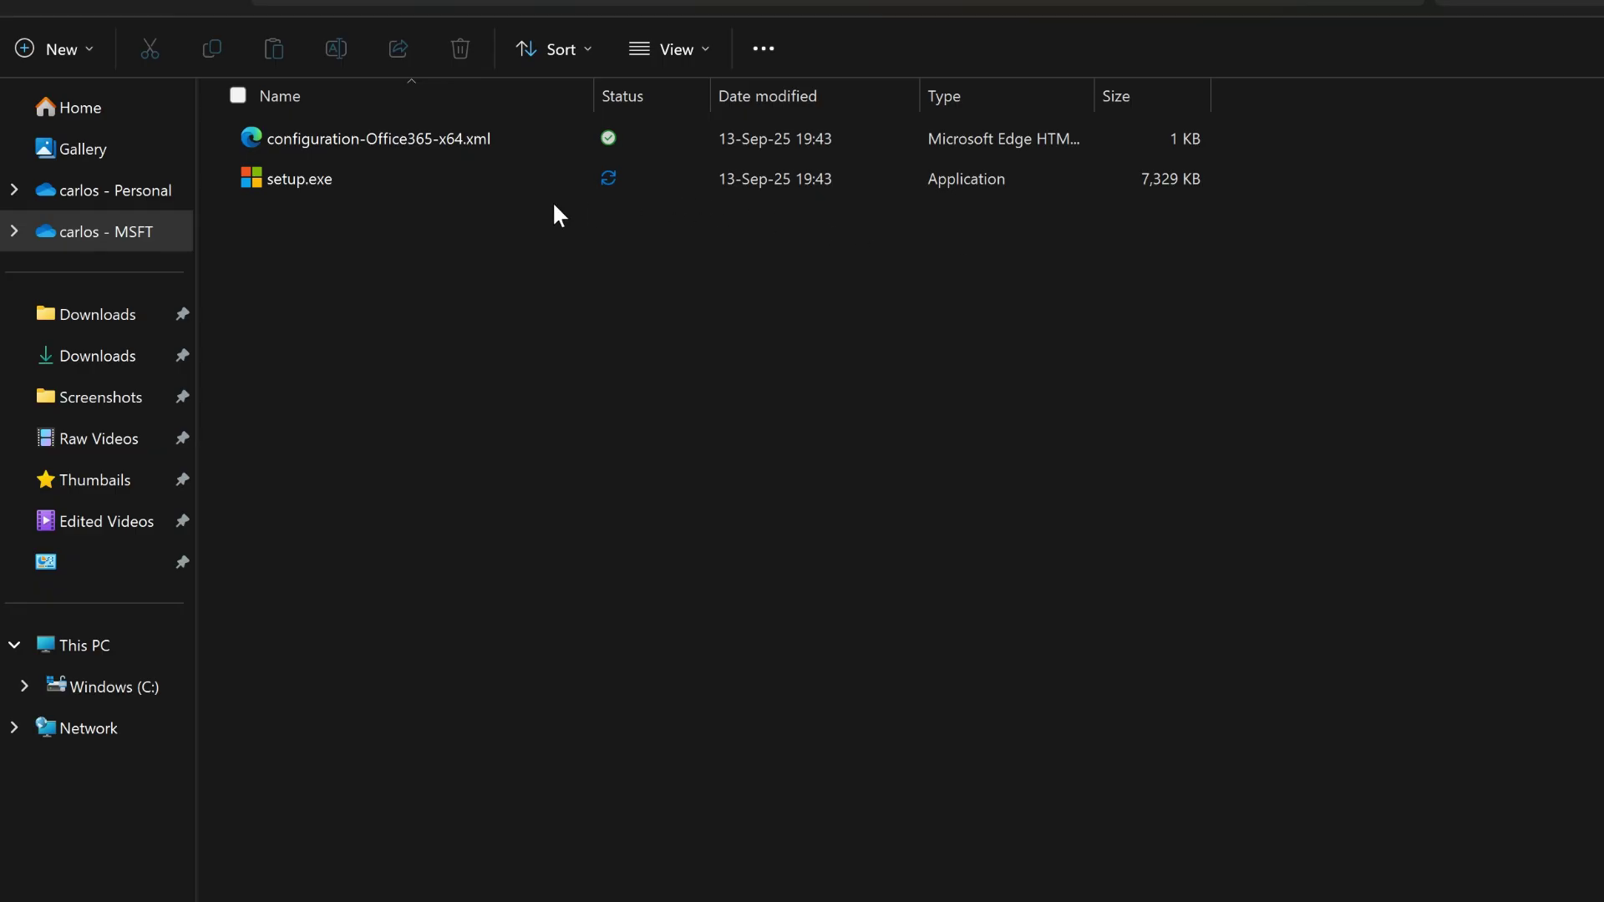
pyautogui.click(410, 177)
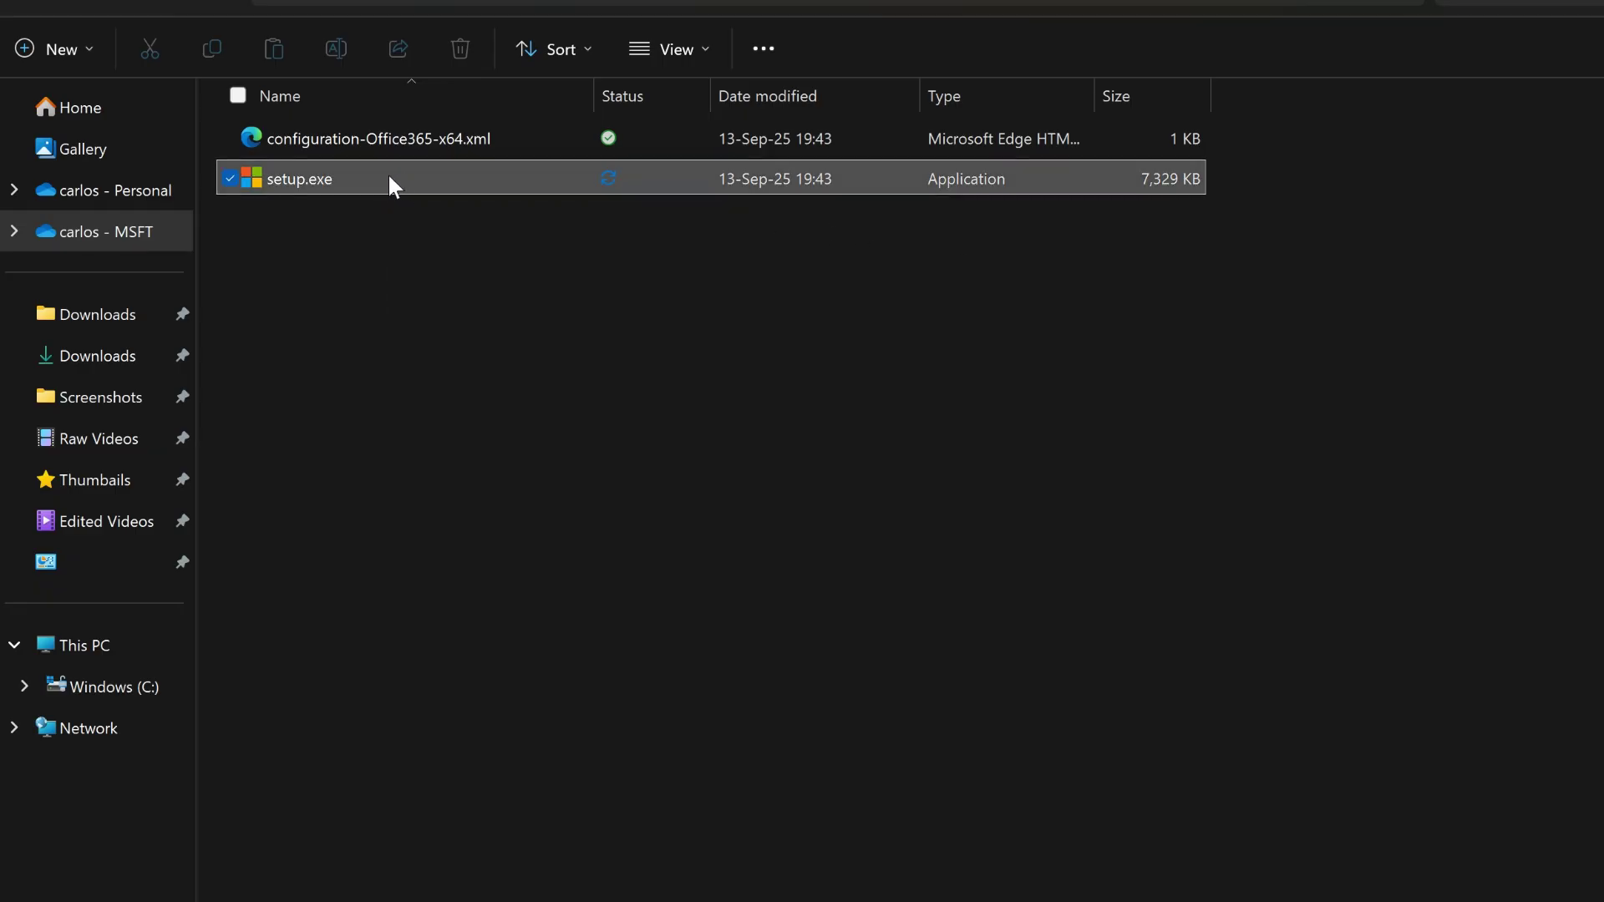
pyautogui.click(454, 272)
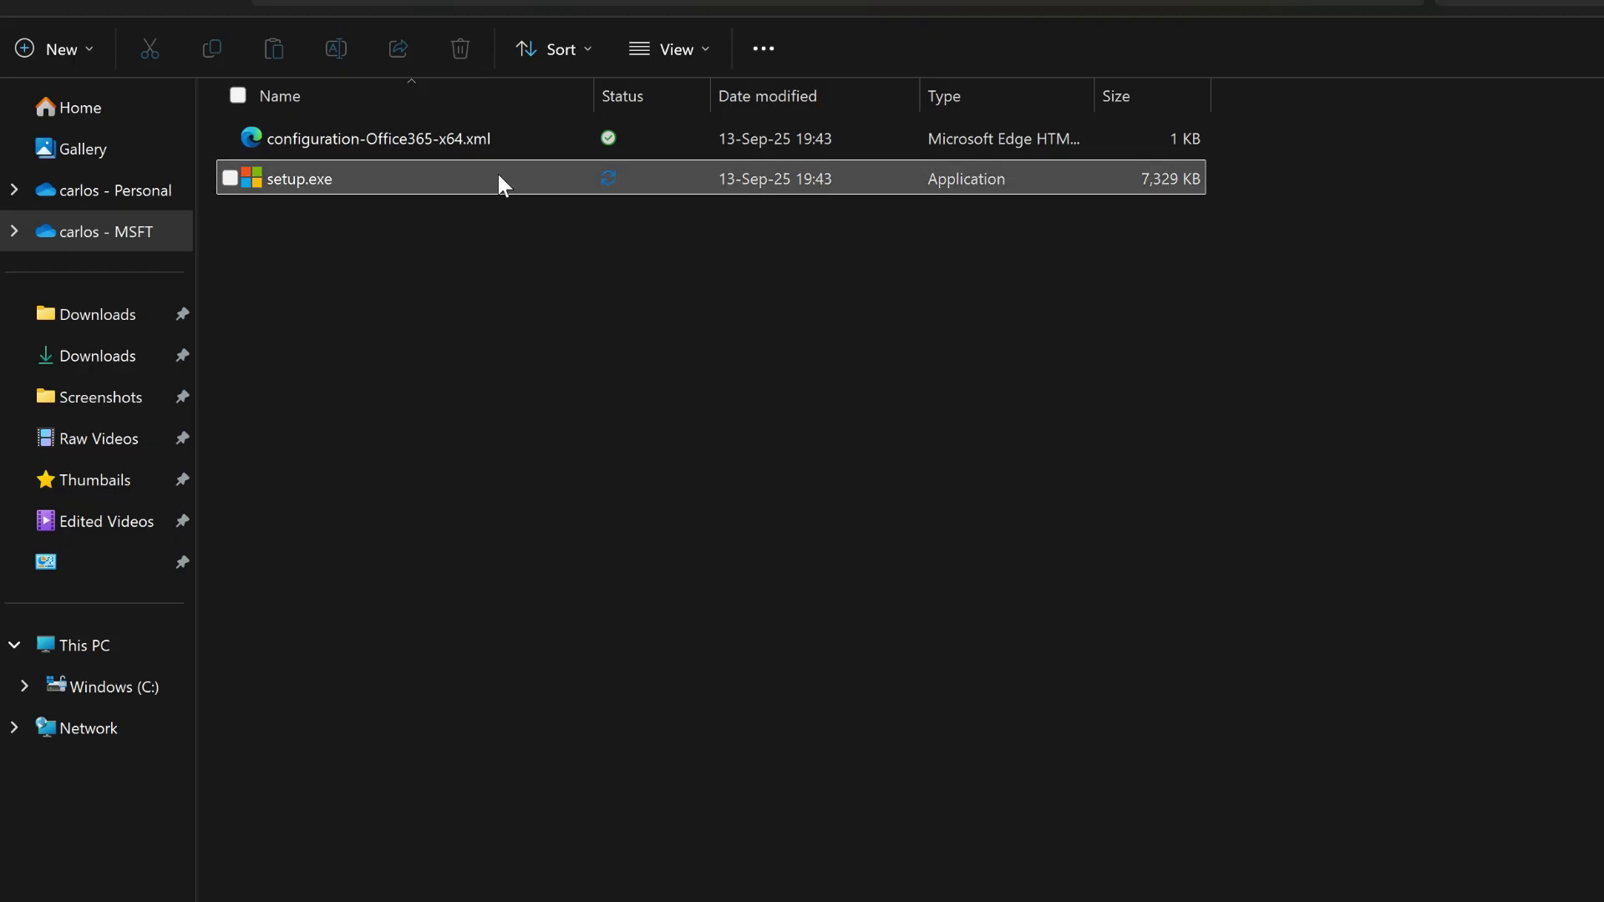
pyautogui.doubleClick(467, 132)
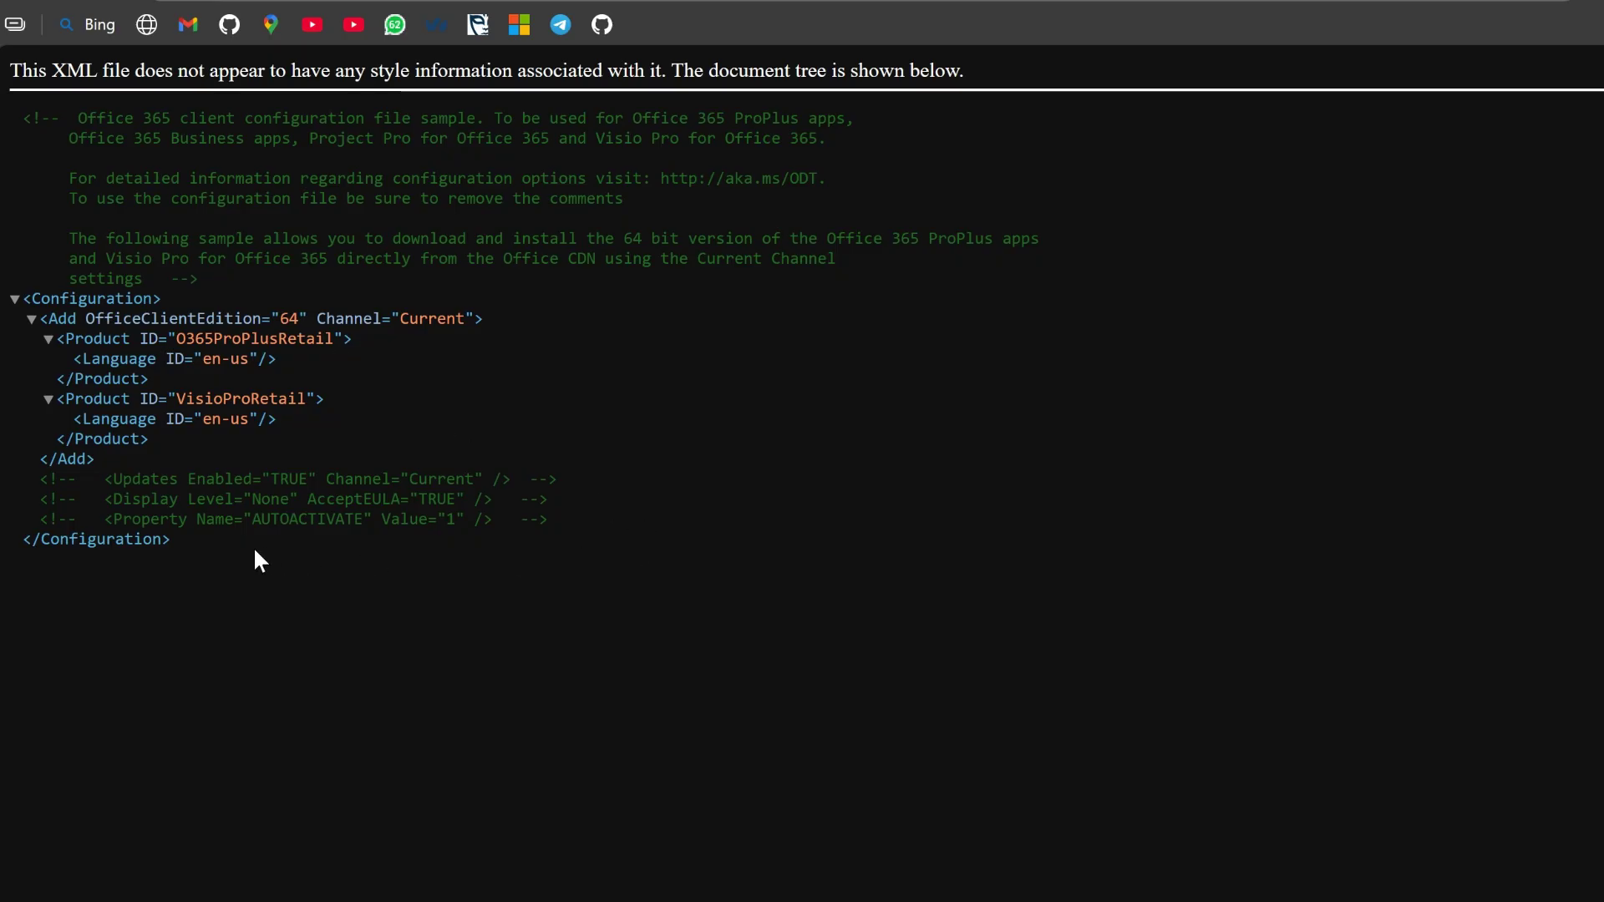
pyautogui.moveTo(254, 546); pyautogui.dragTo(22, 109)
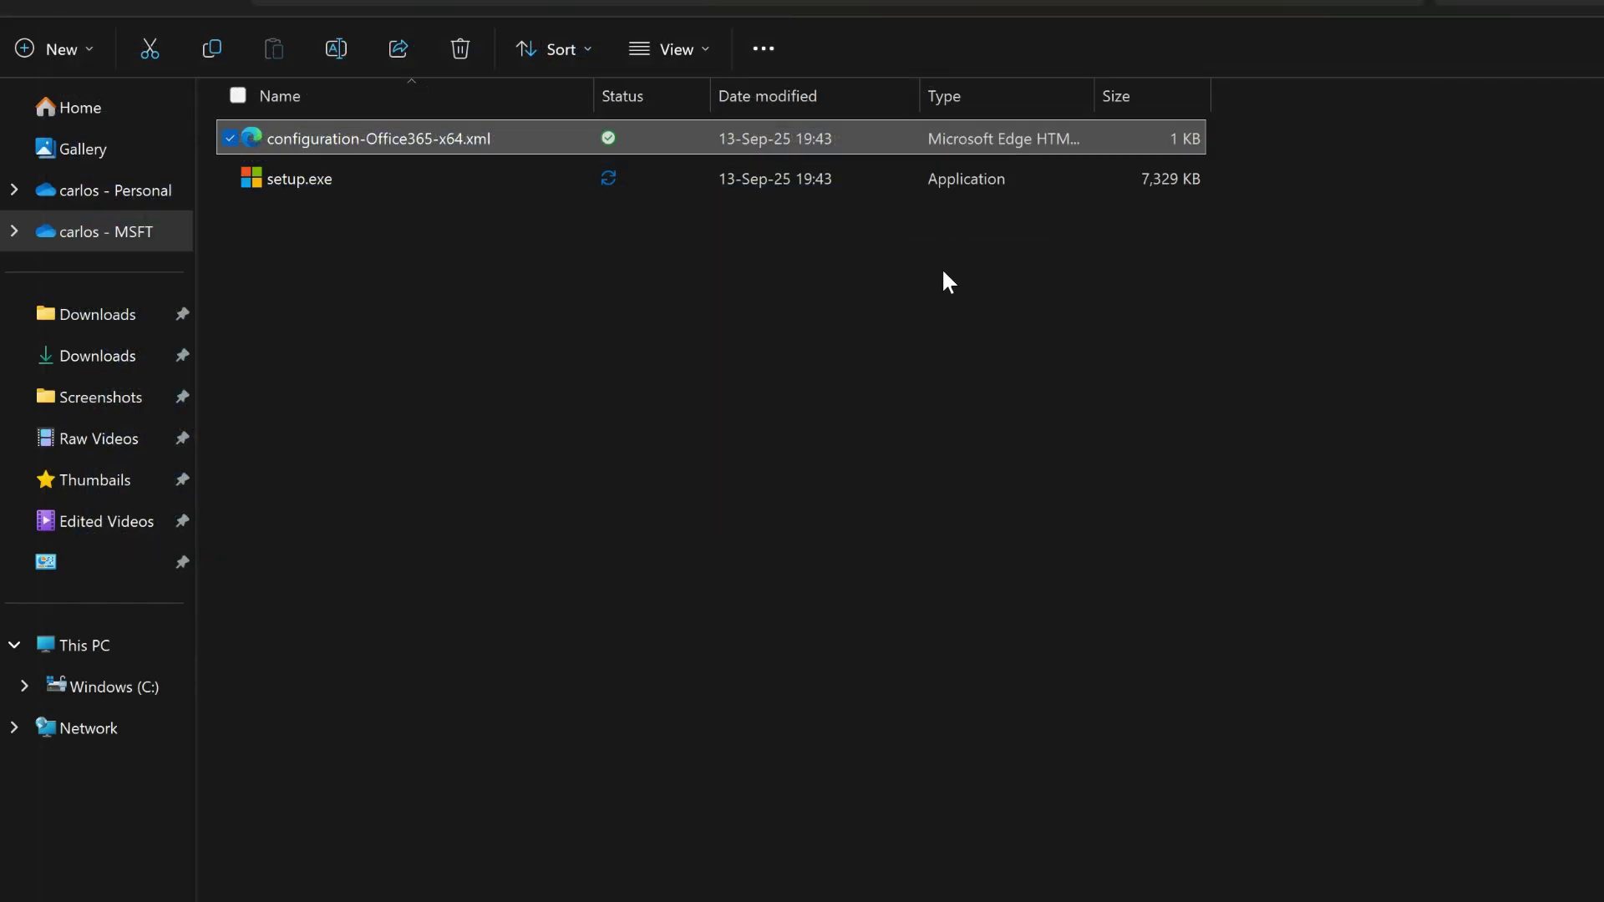
# Delete configuration-Office365-x64.xml so only setup.exe remains in ODT
pyautogui.rightClick(717, 138)
pyautogui.click(1096, 175)
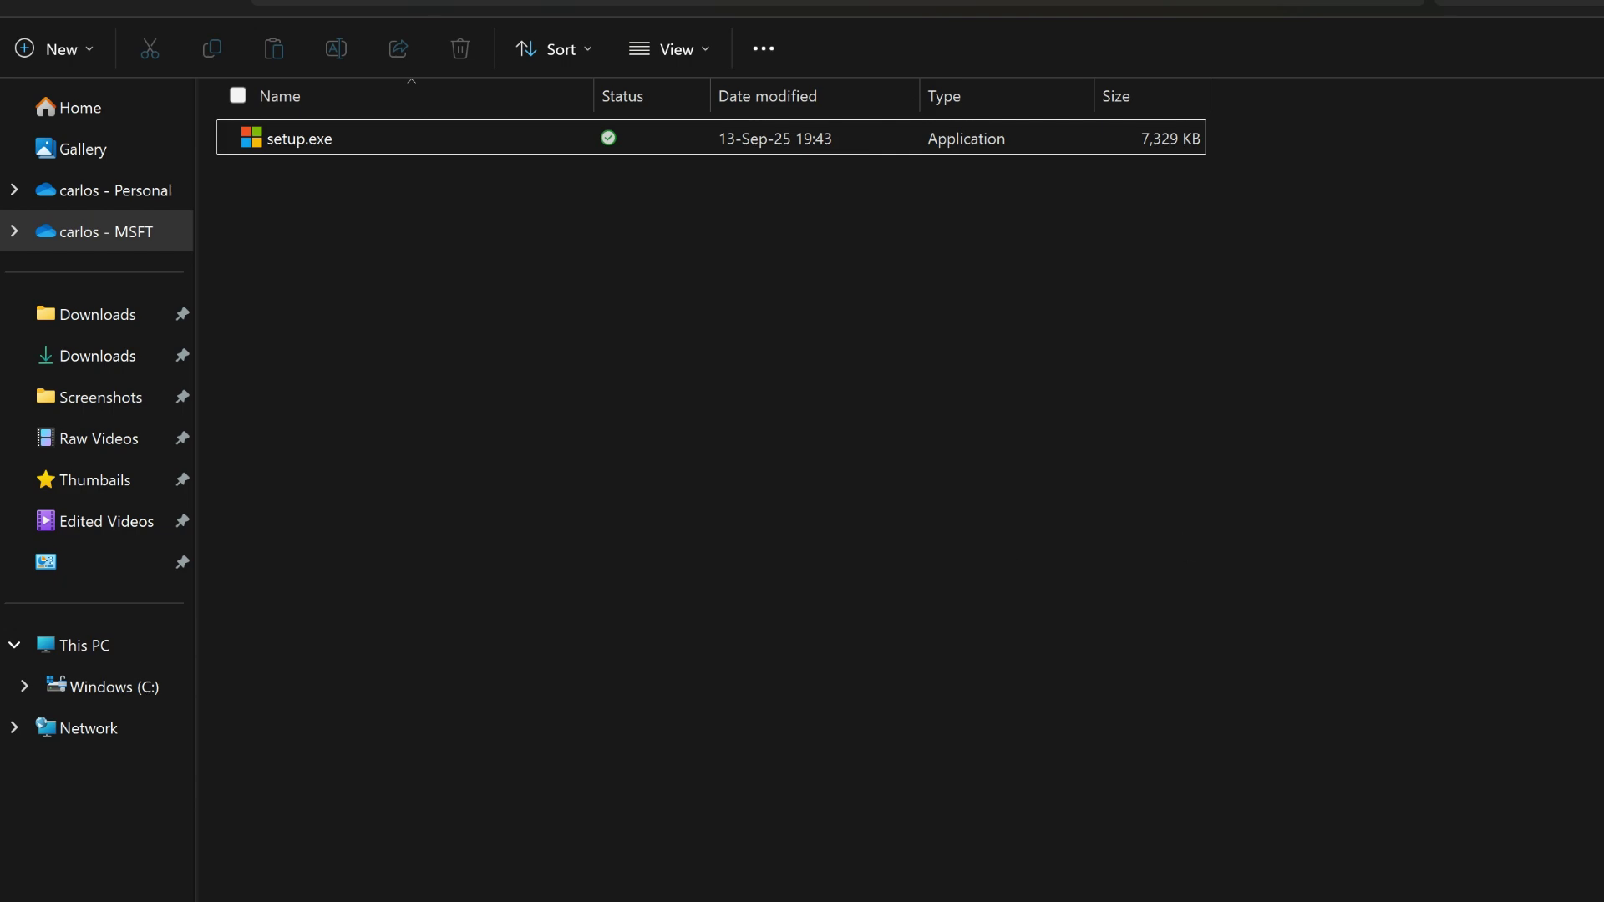
pyautogui.click(1362, 5)
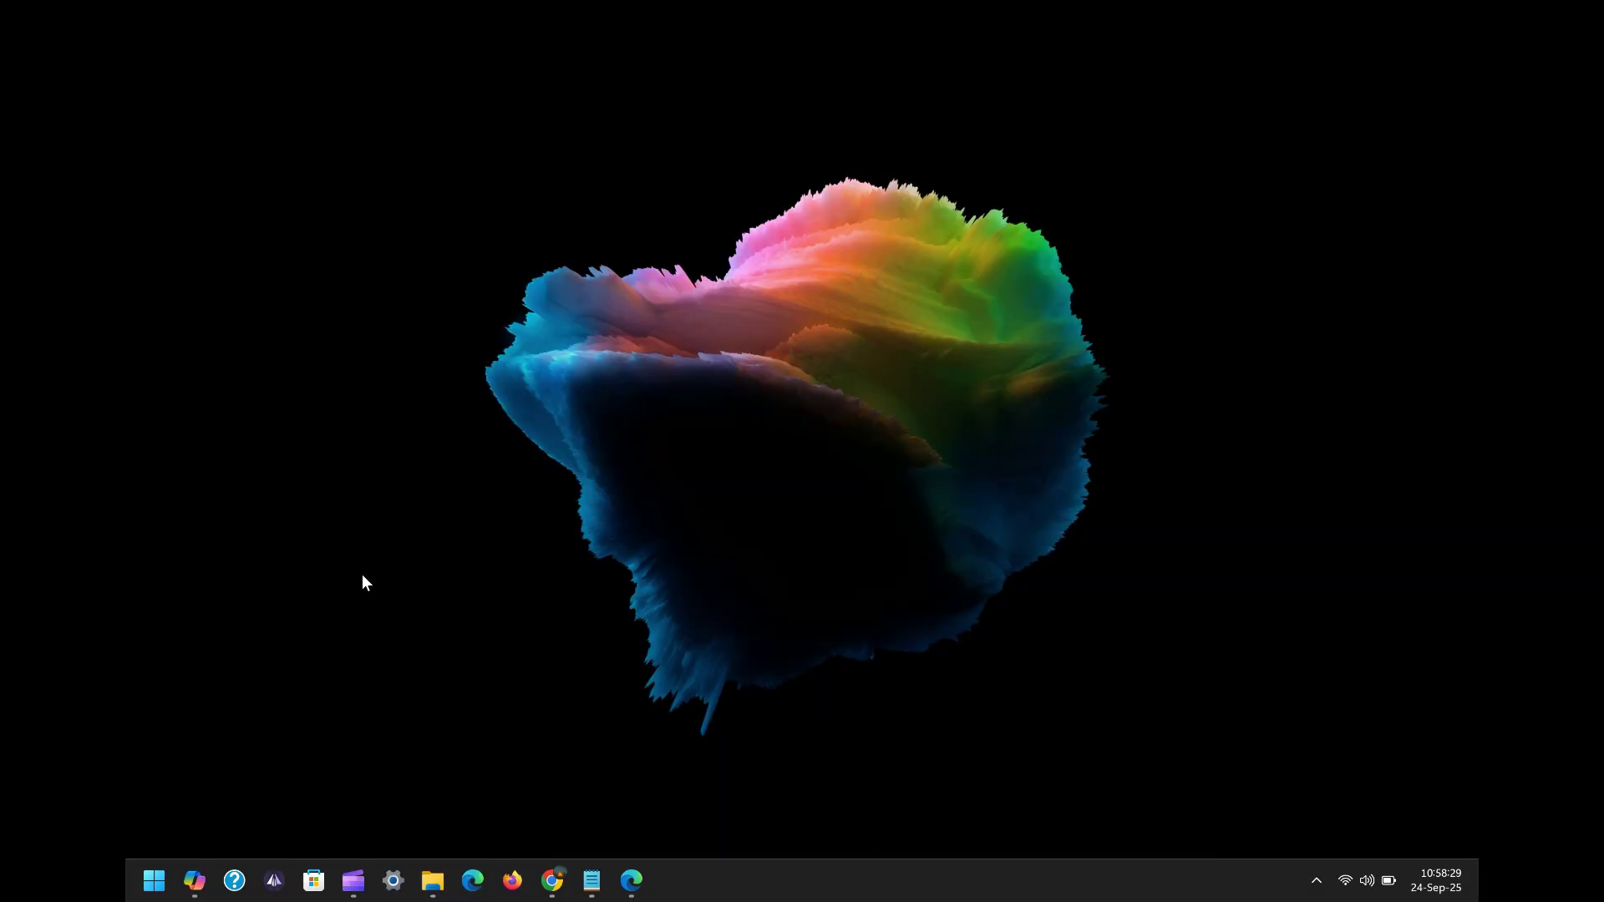
# Paste the 64-bit Current channel Office XML excluding Access, Outlook, Teams and others into Notepad
pyautogui.click(592, 884)
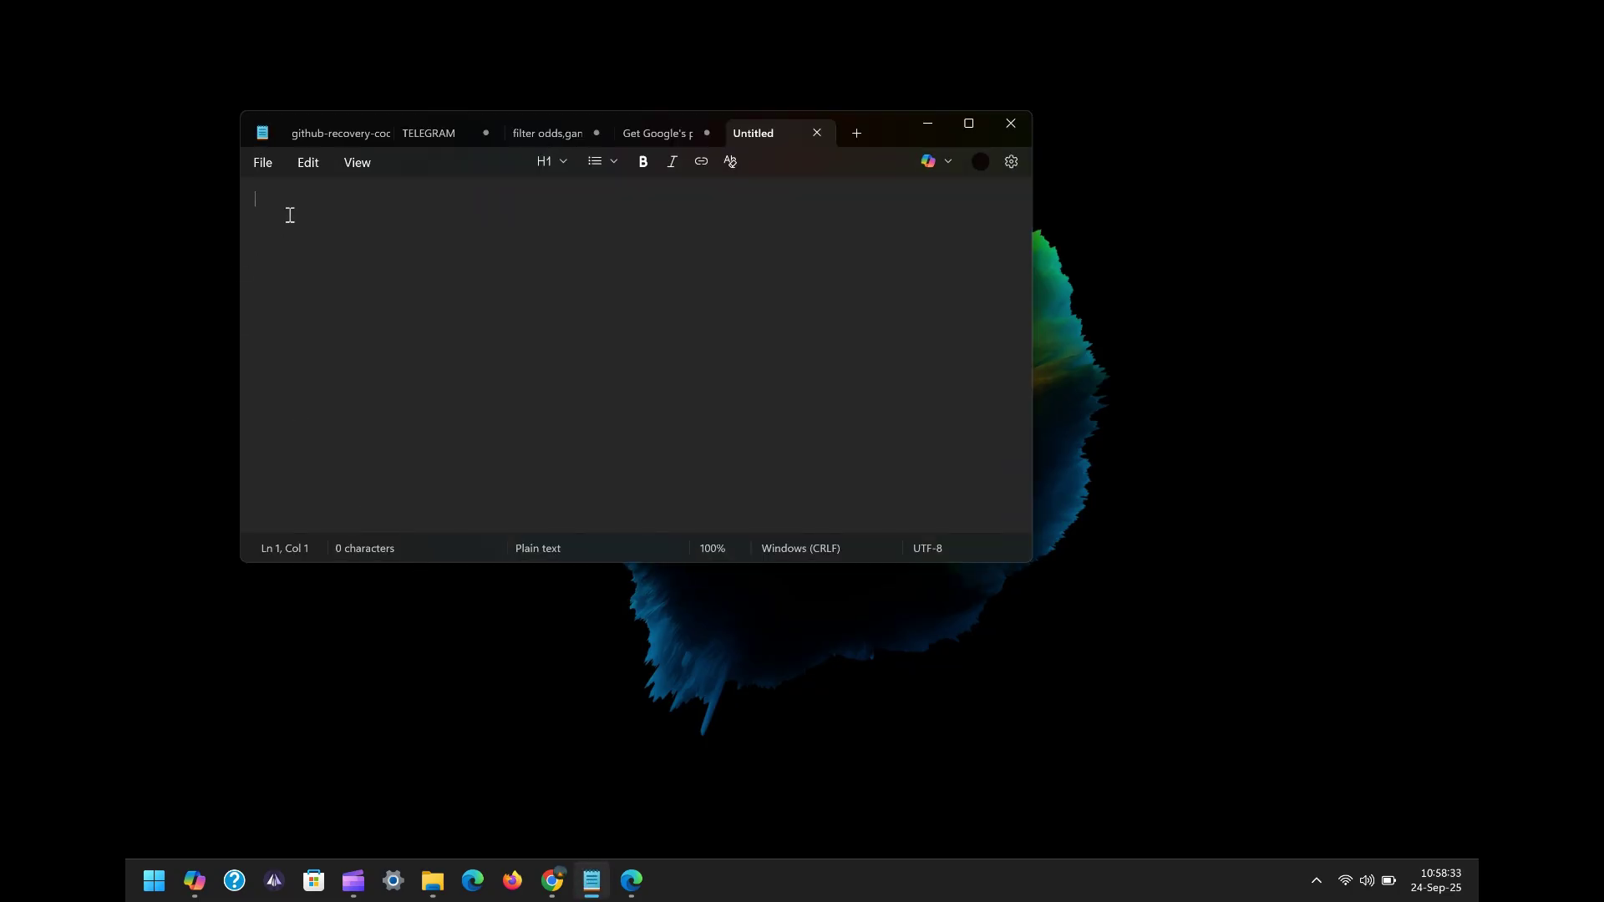
pyautogui.rightClick(292, 200)
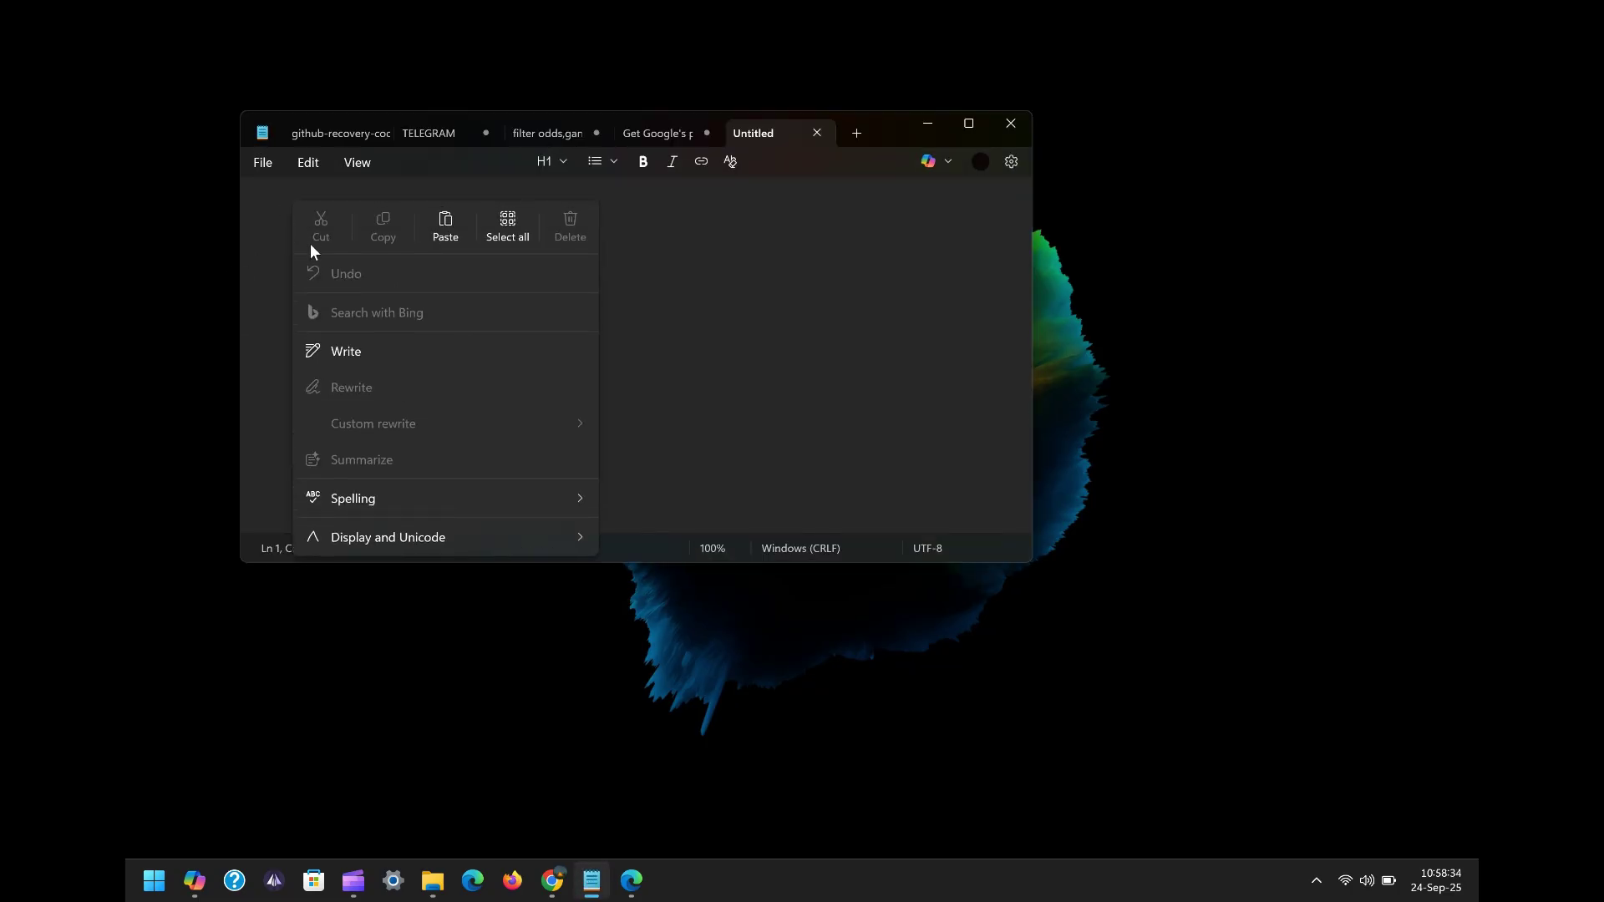
pyautogui.click(442, 235)
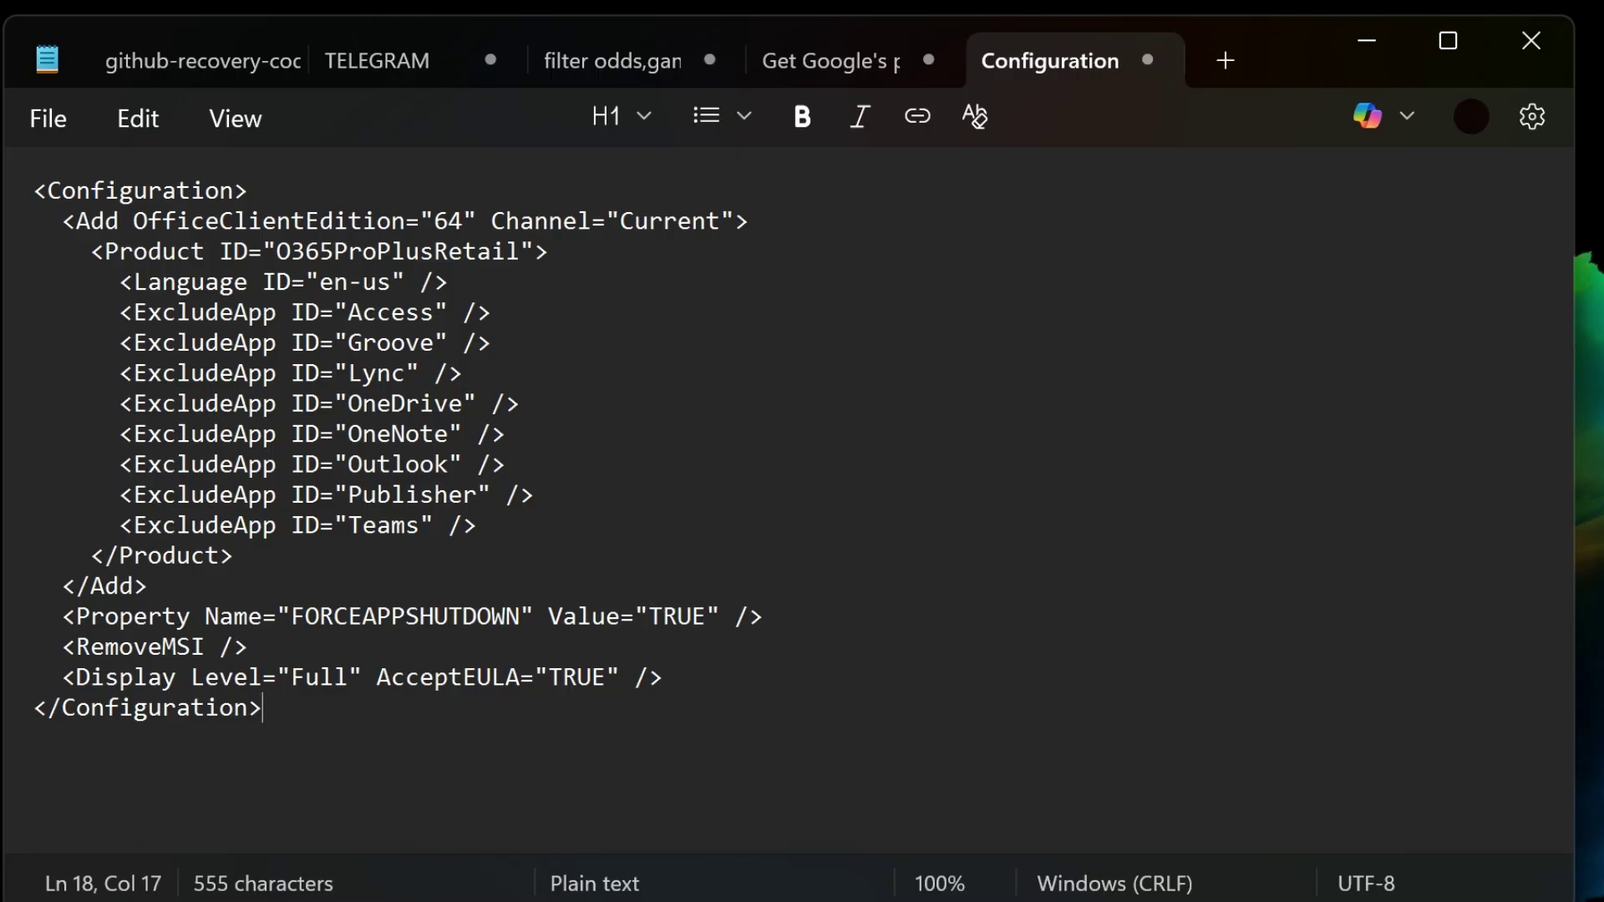
pyautogui.press('super')
pyautogui.write('notepad')
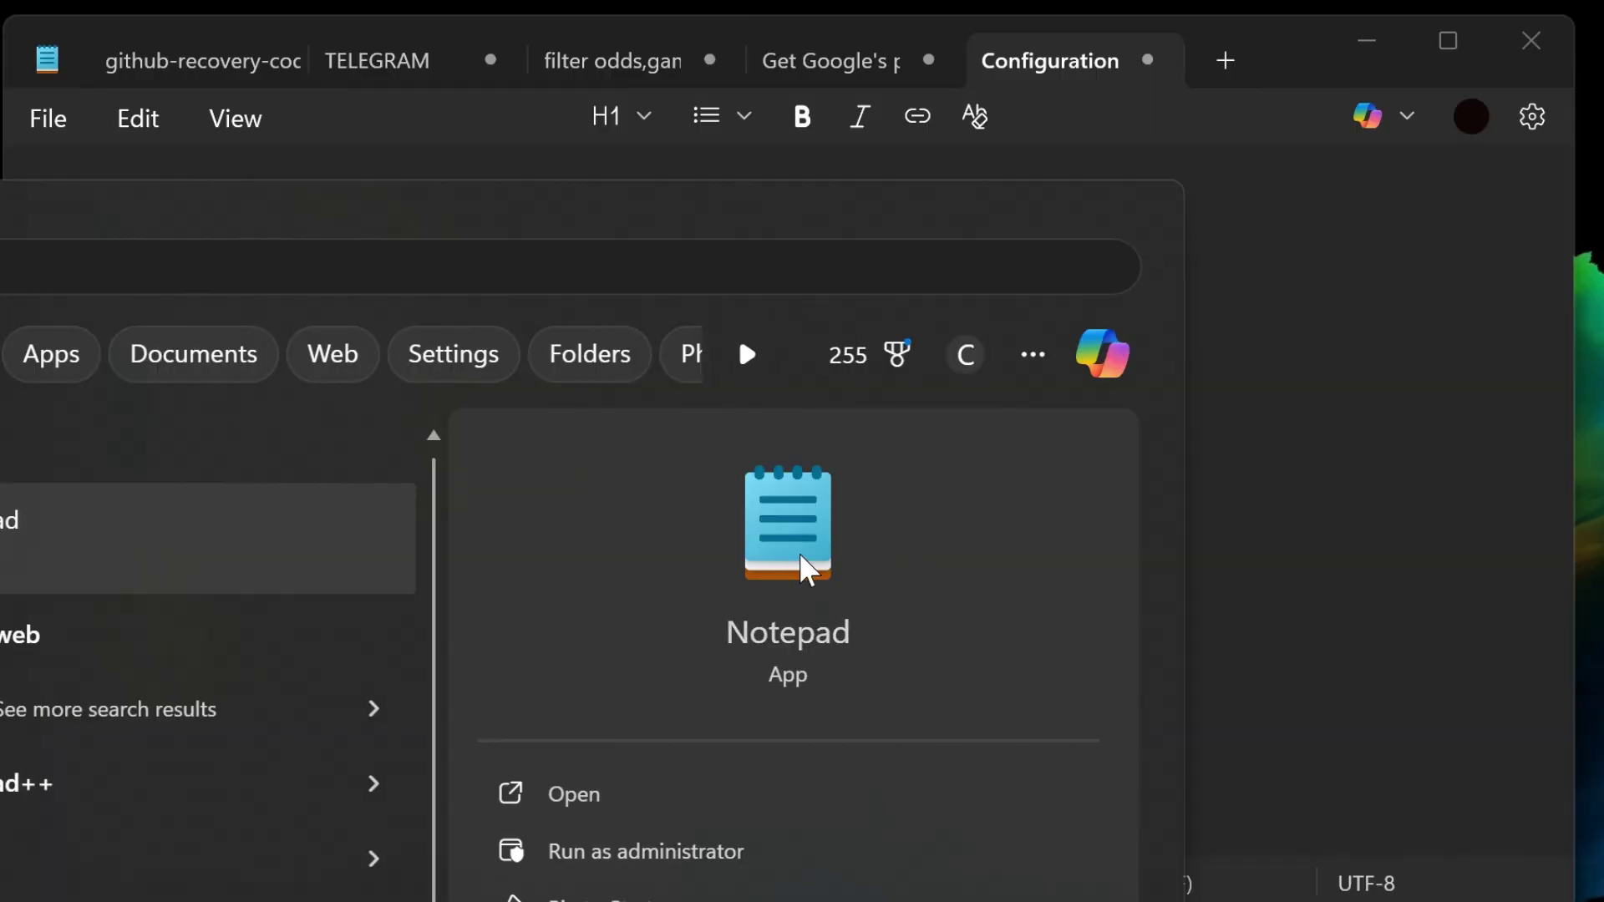
pyautogui.click(1492, 610)
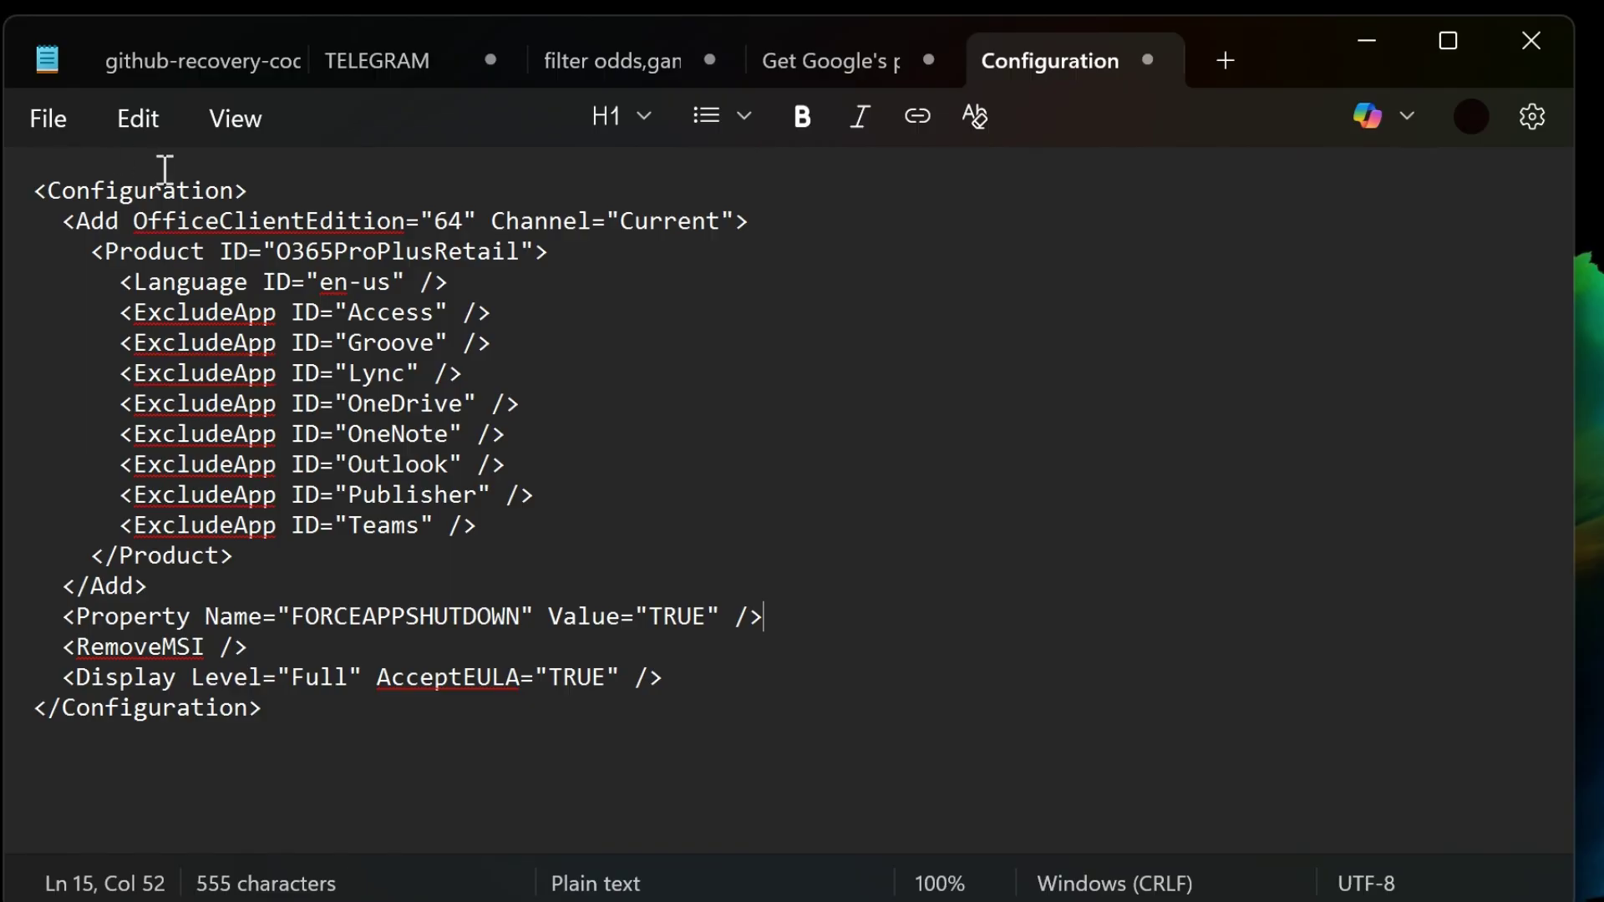
pyautogui.moveTo(233, 194); pyautogui.dragTo(47, 194)
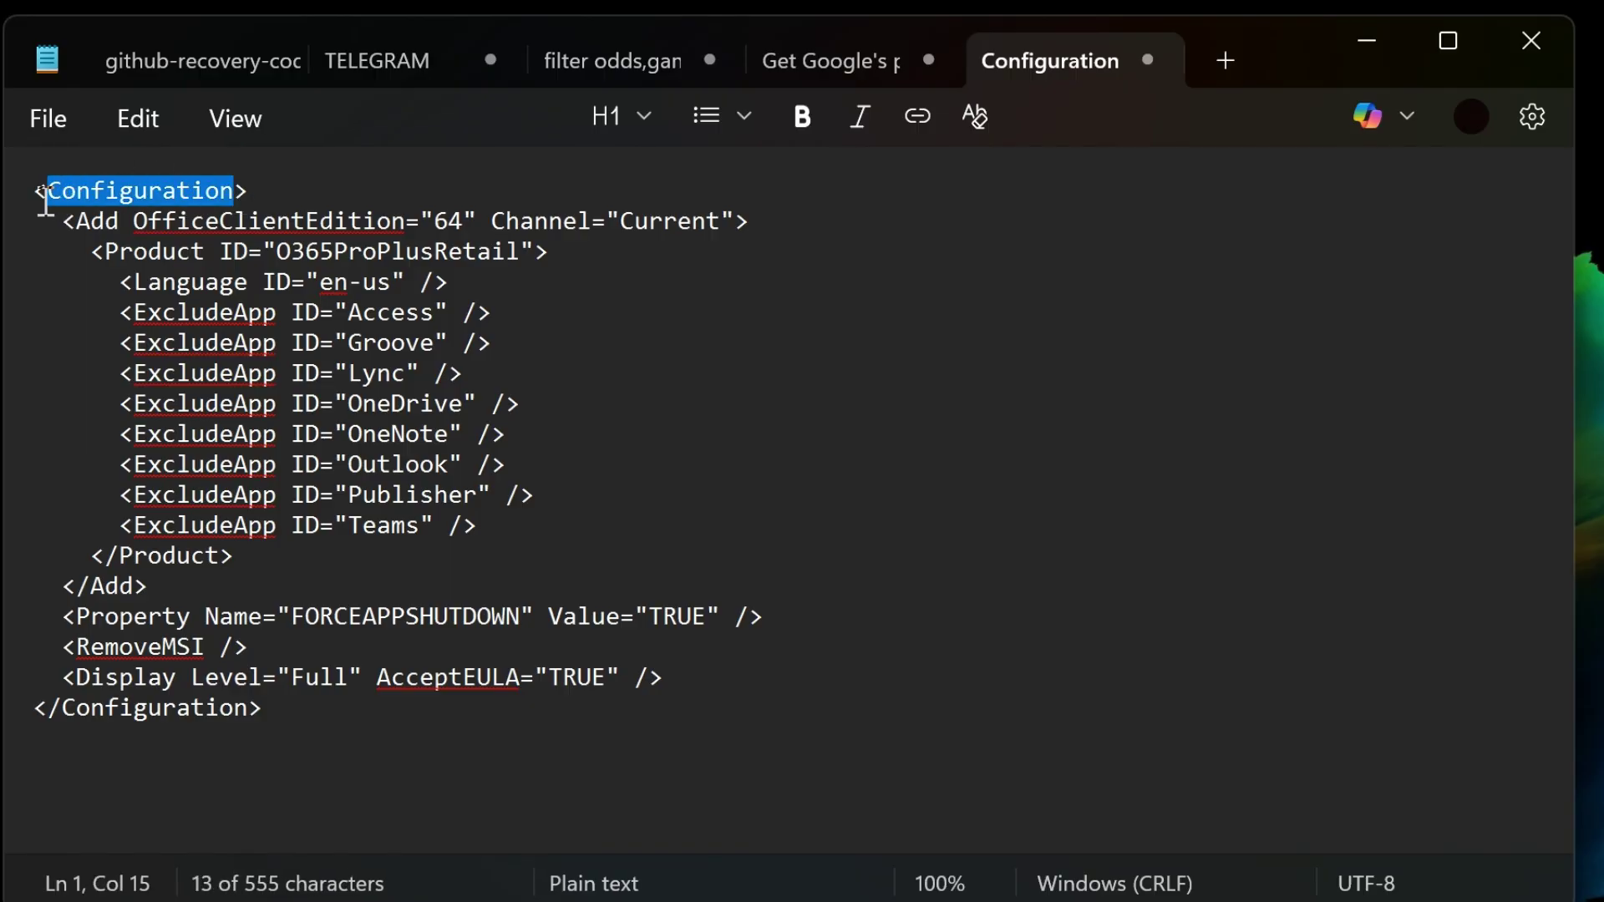
pyautogui.moveTo(249, 723); pyautogui.dragTo(59, 732)
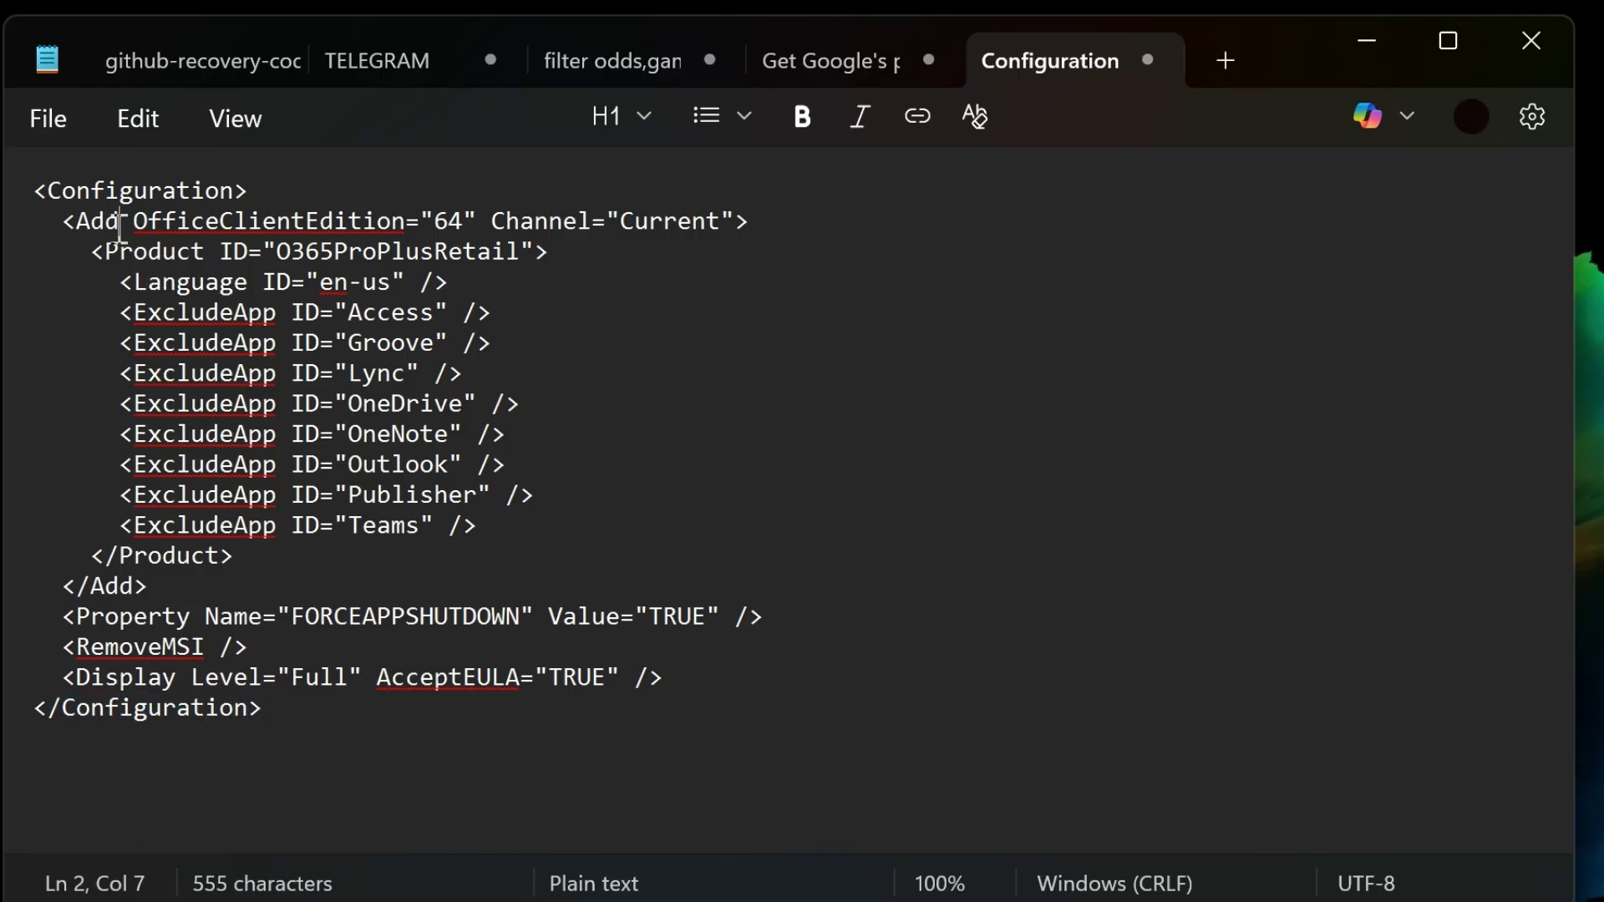
pyautogui.moveTo(121, 221)
pyautogui.mouseDown()
pyautogui.moveTo(77, 223)
pyautogui.moveTo(406, 219)
pyautogui.mouseUp()
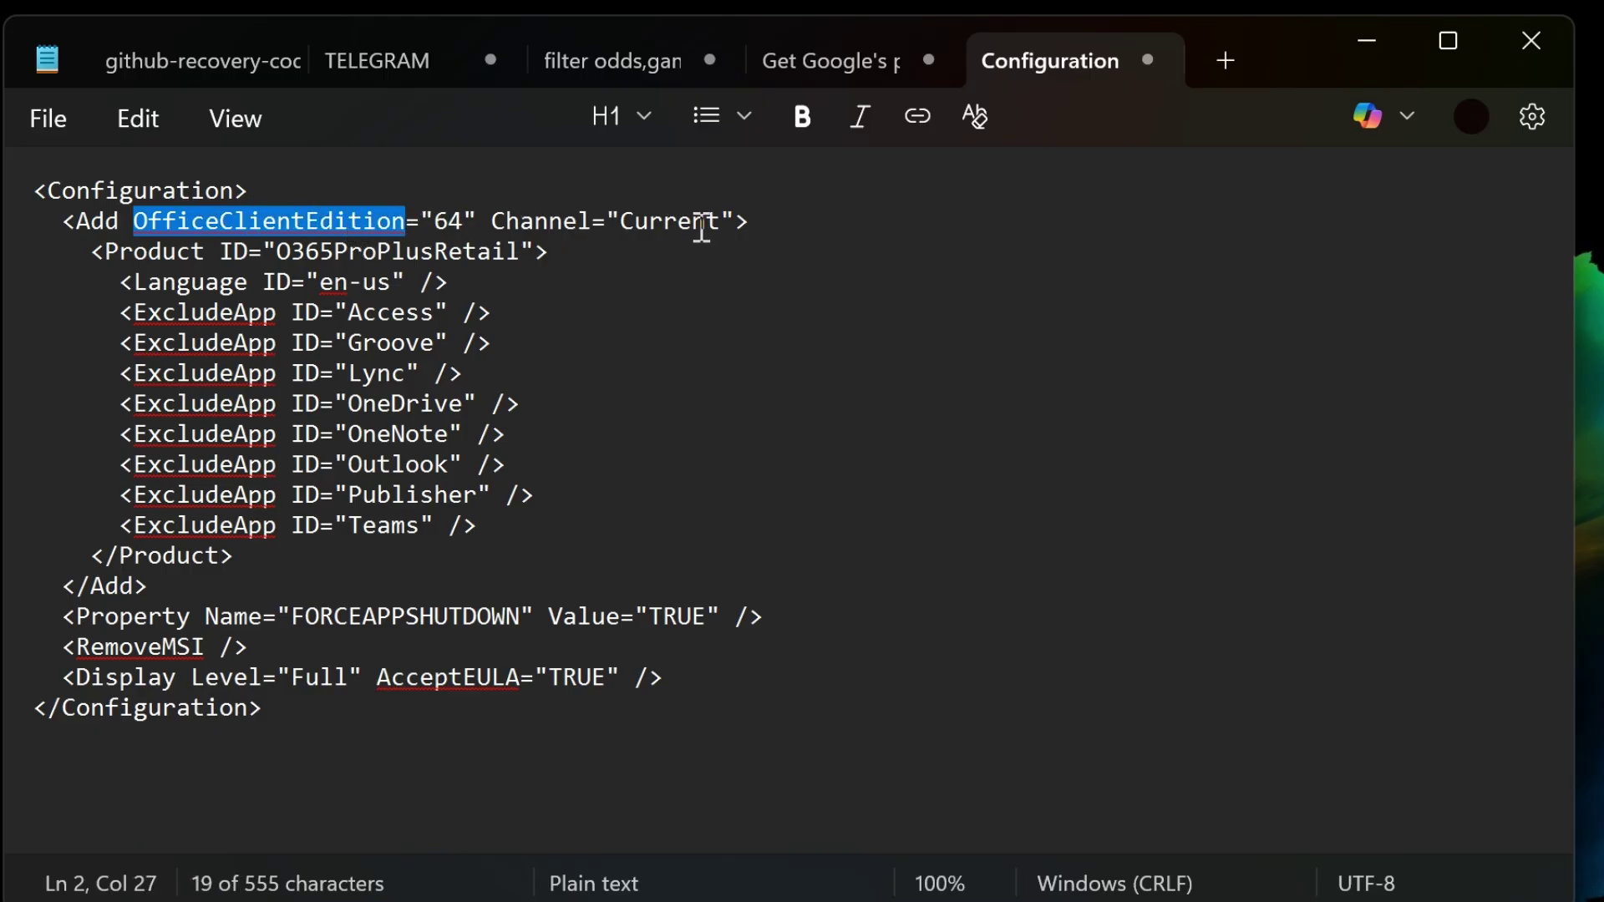
pyautogui.moveTo(720, 221); pyautogui.dragTo(626, 213)
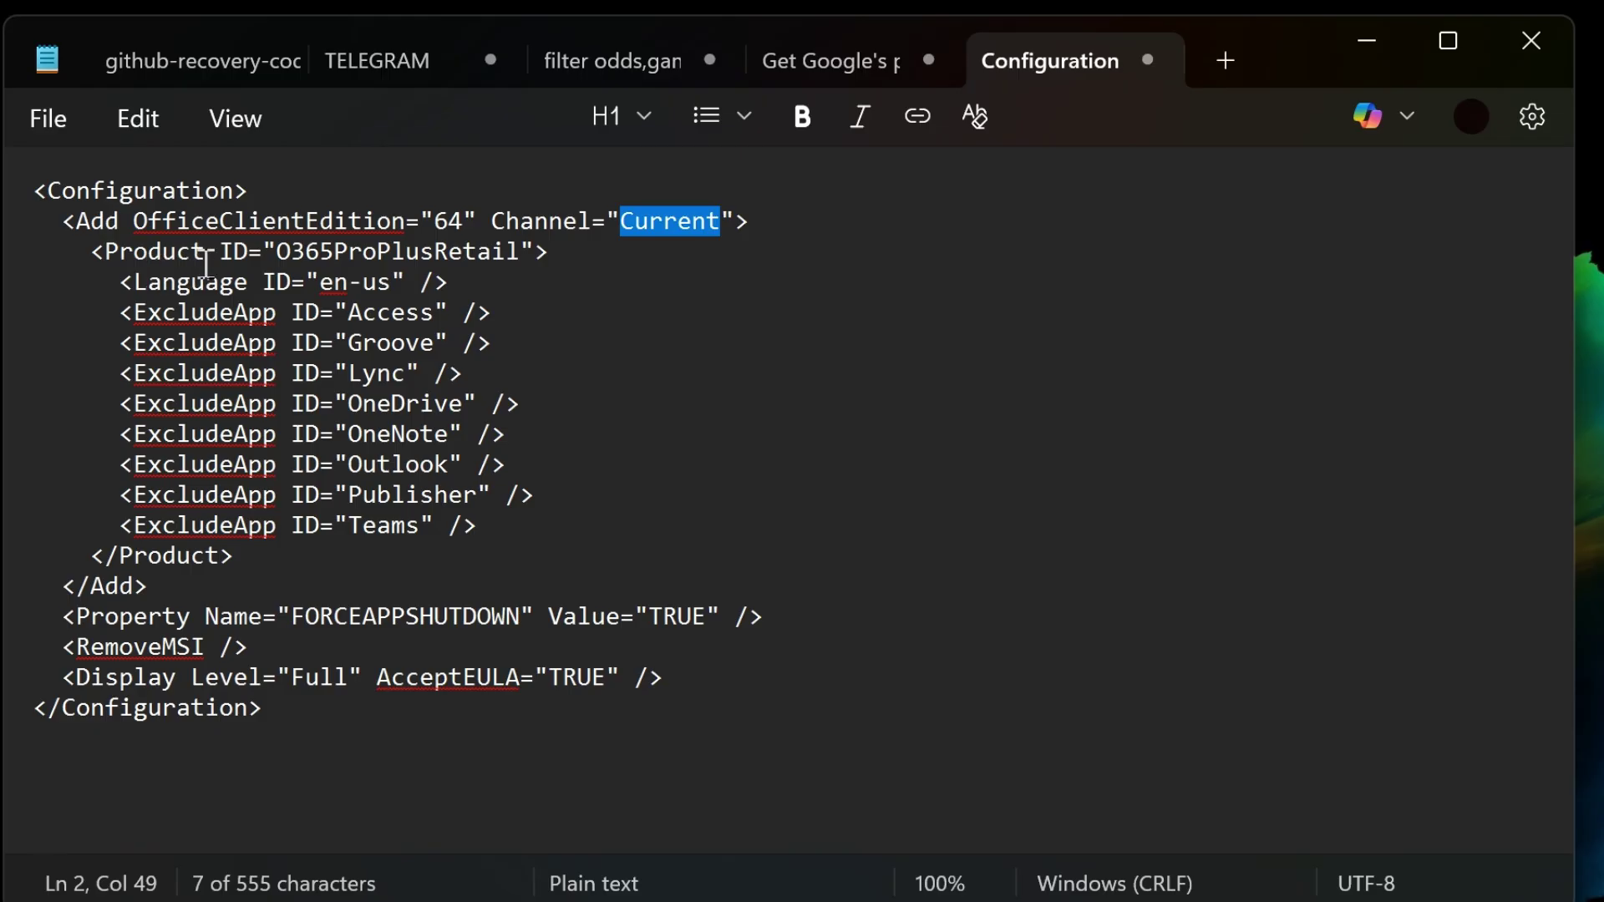
pyautogui.moveTo(205, 251); pyautogui.dragTo(104, 251)
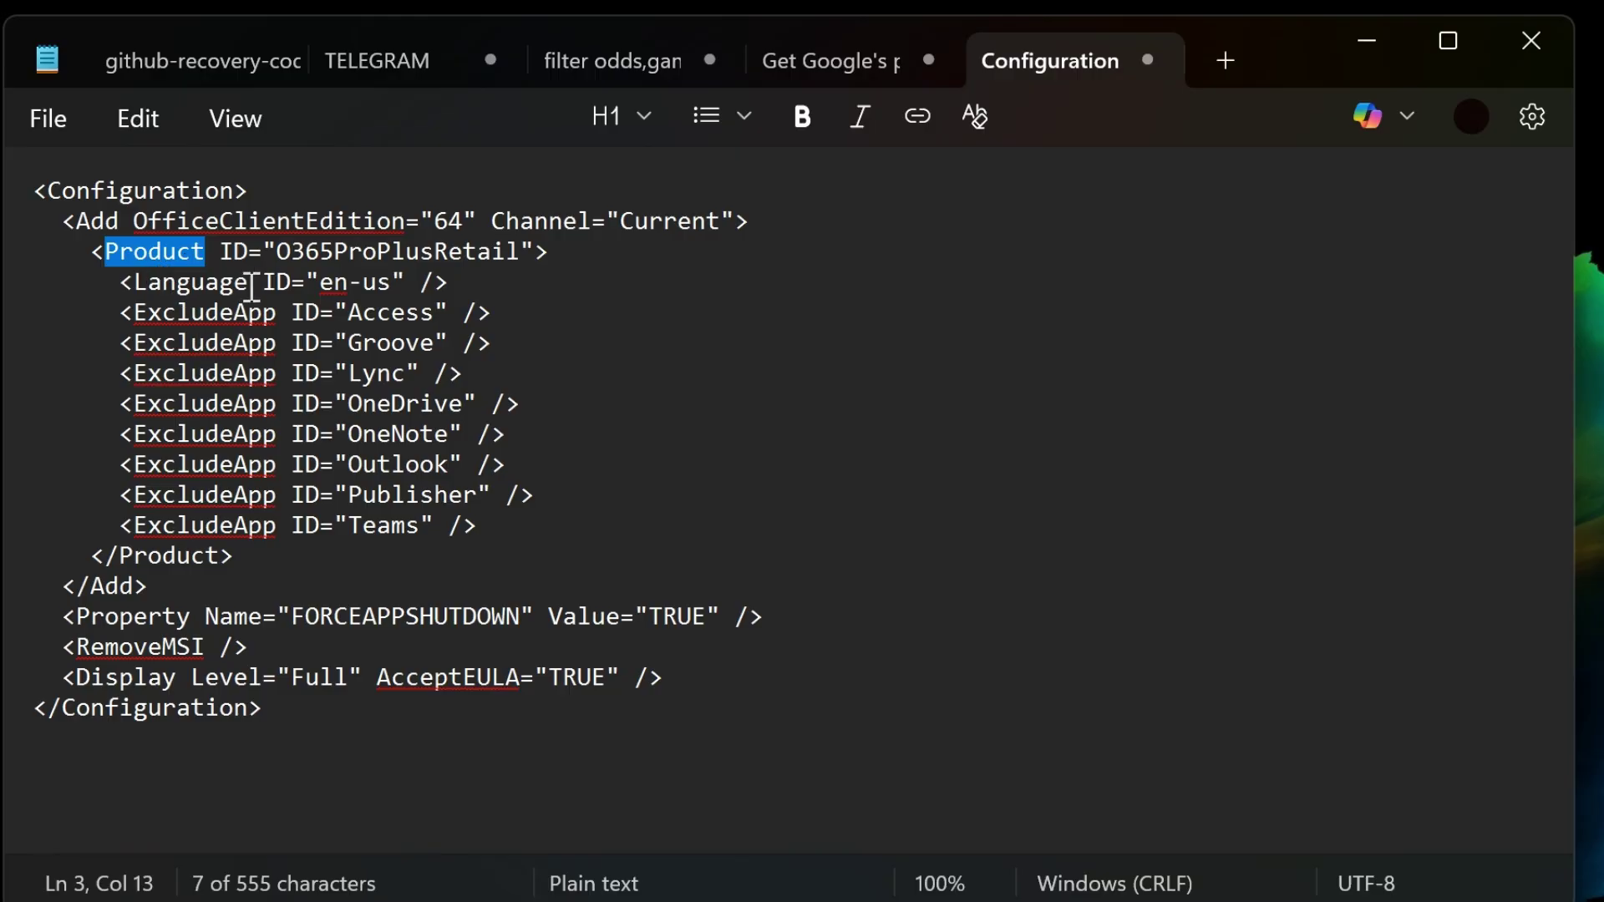
pyautogui.moveTo(251, 284); pyautogui.dragTo(129, 282)
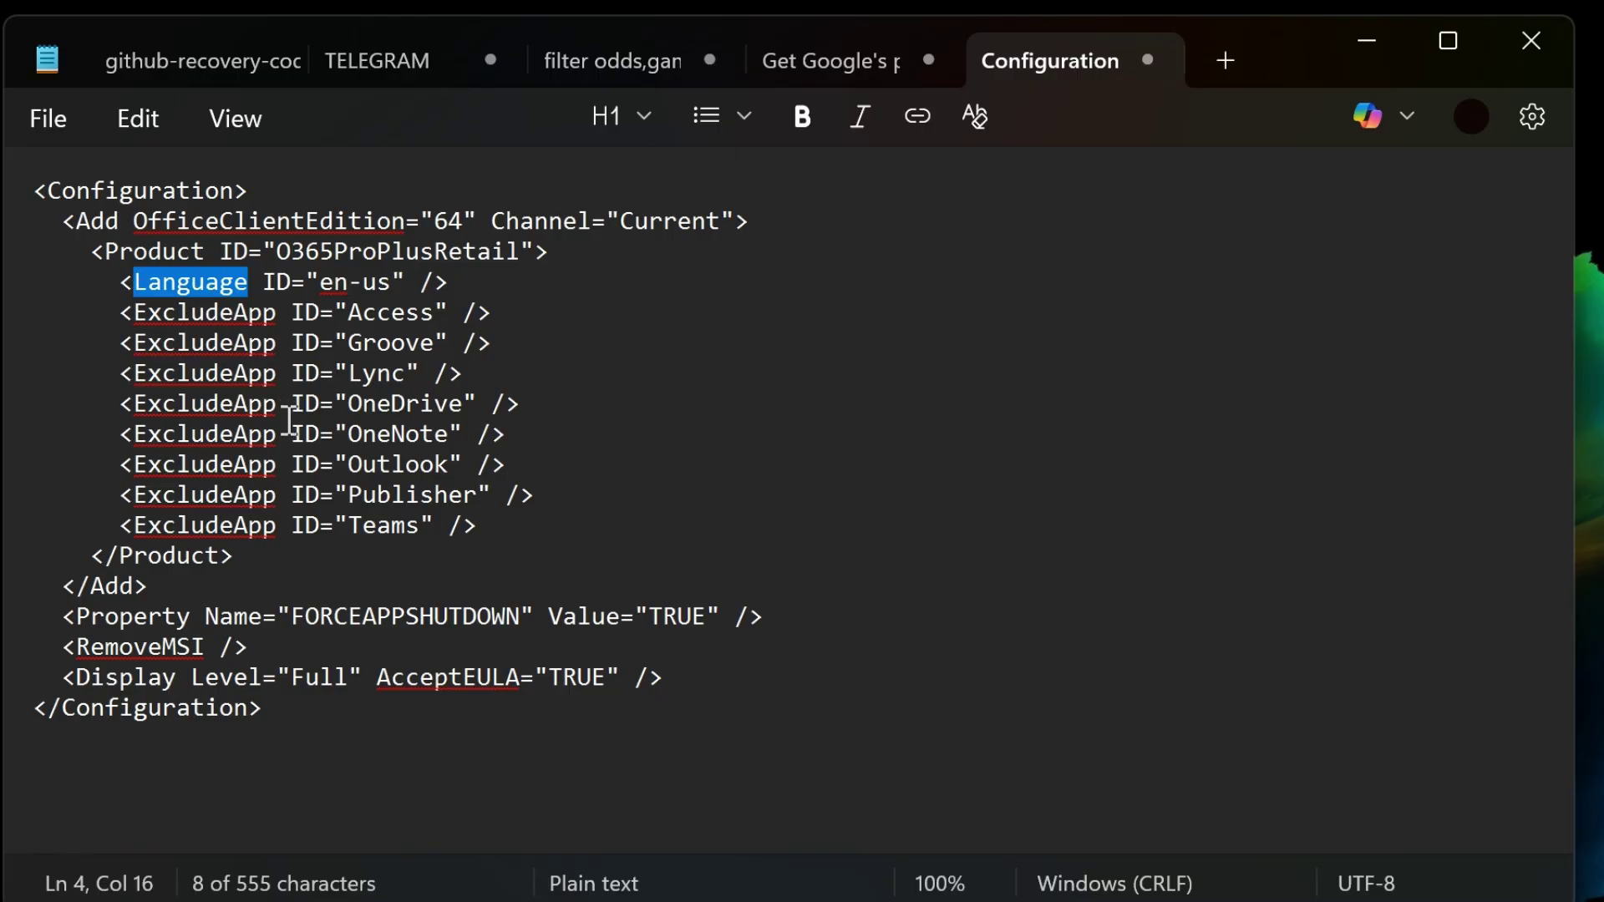
pyautogui.moveTo(277, 315); pyautogui.dragTo(132, 317)
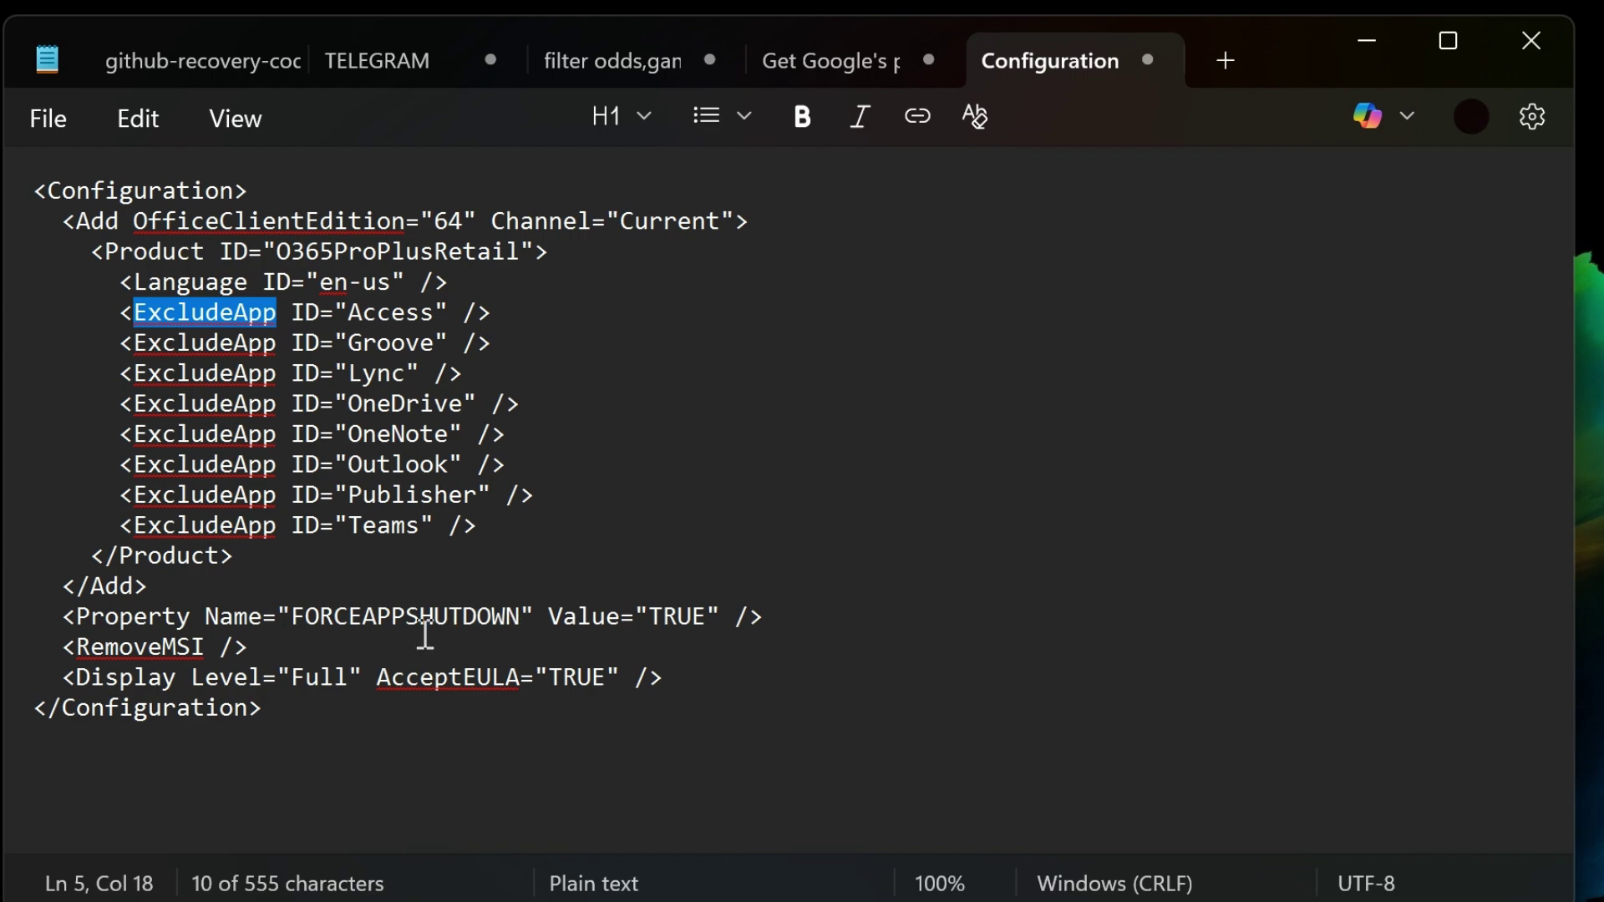
pyautogui.click(521, 617)
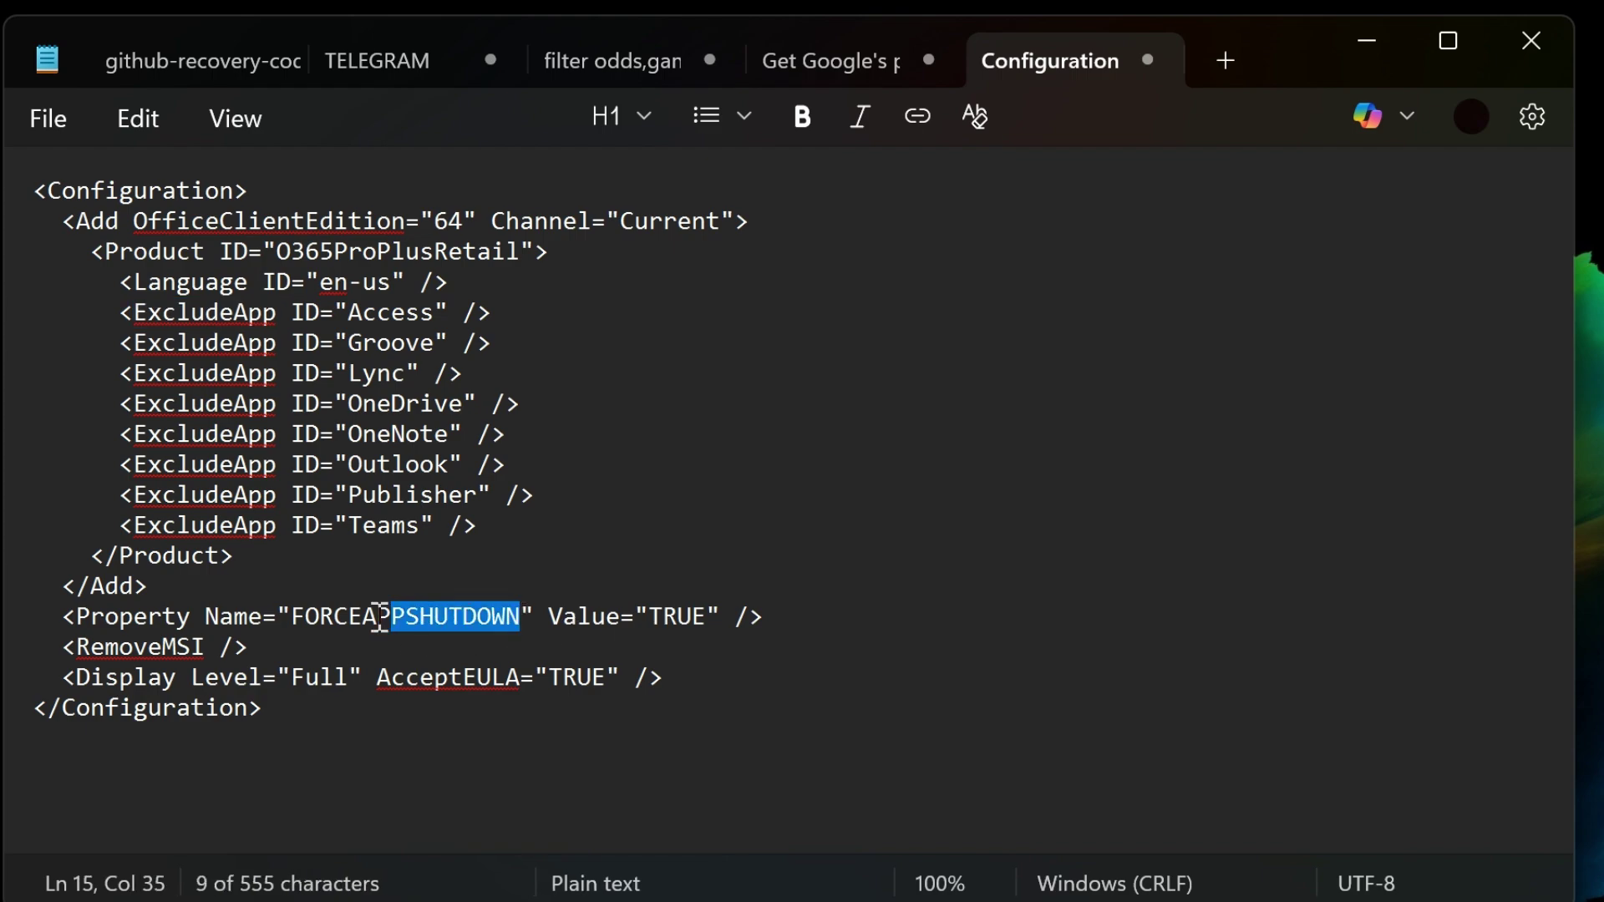
pyautogui.moveTo(521, 616); pyautogui.dragTo(306, 618)
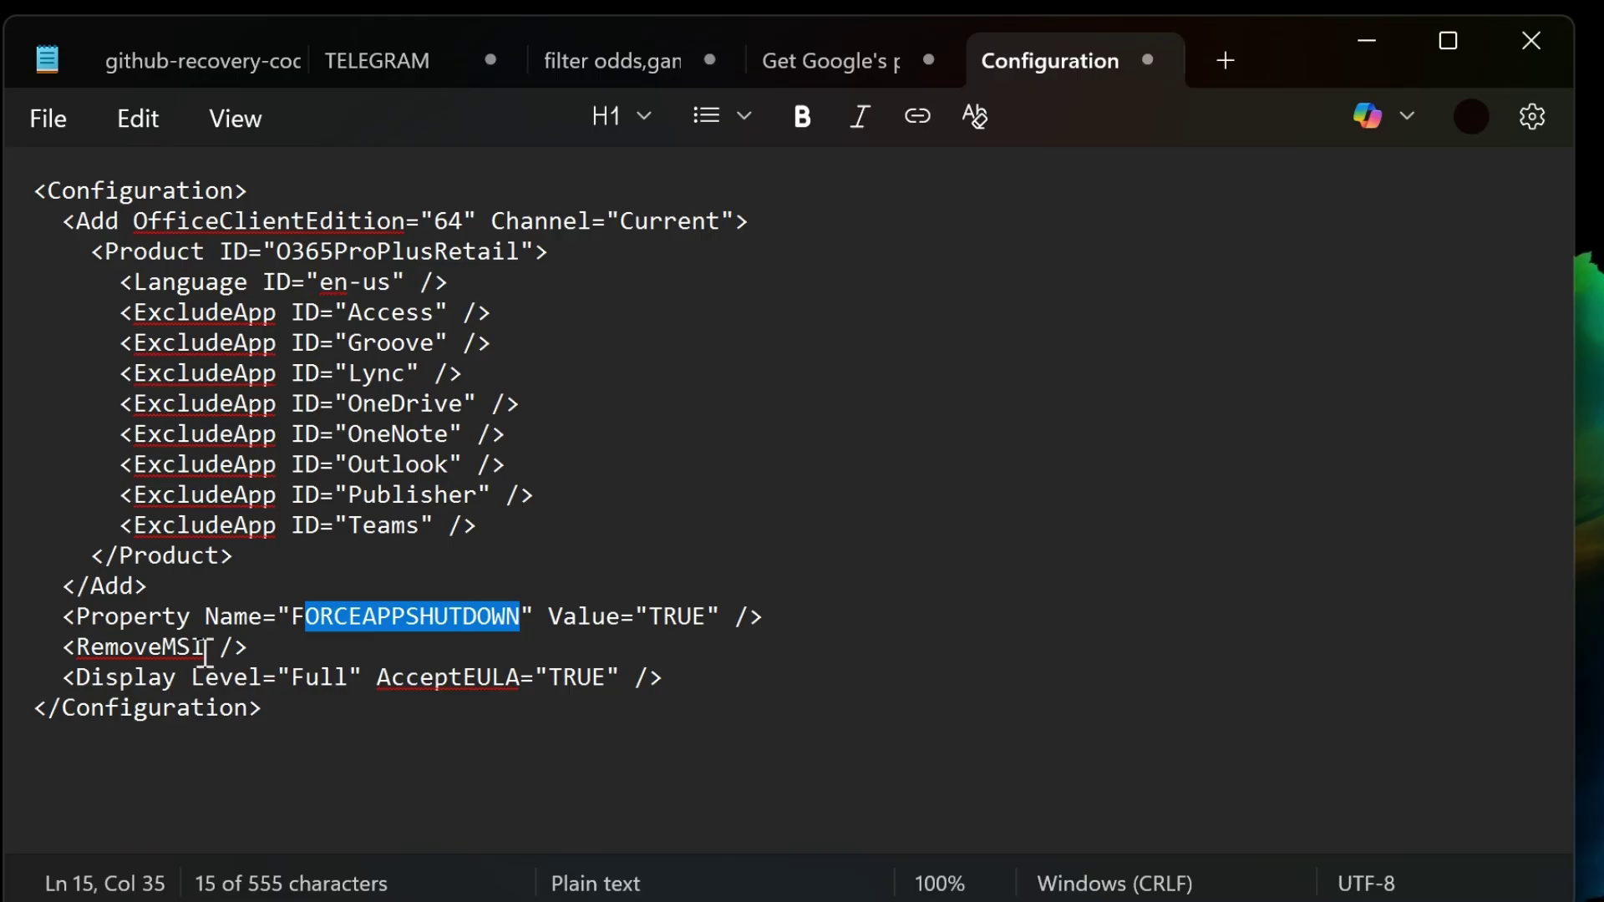
pyautogui.moveTo(206, 650); pyautogui.dragTo(165, 656)
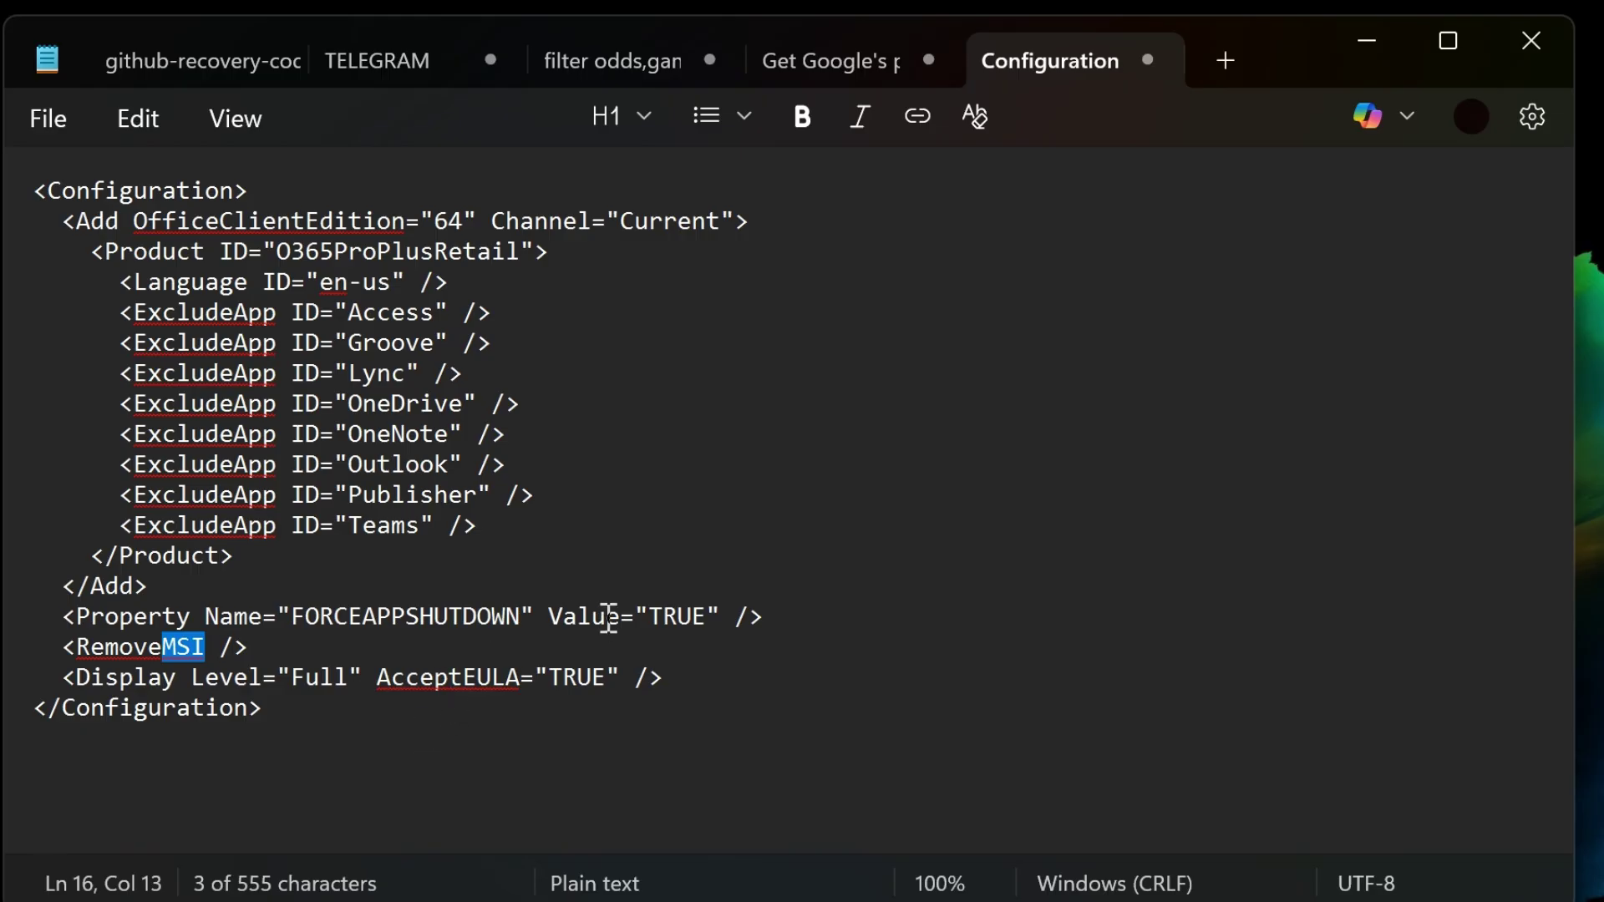
pyautogui.click(760, 691)
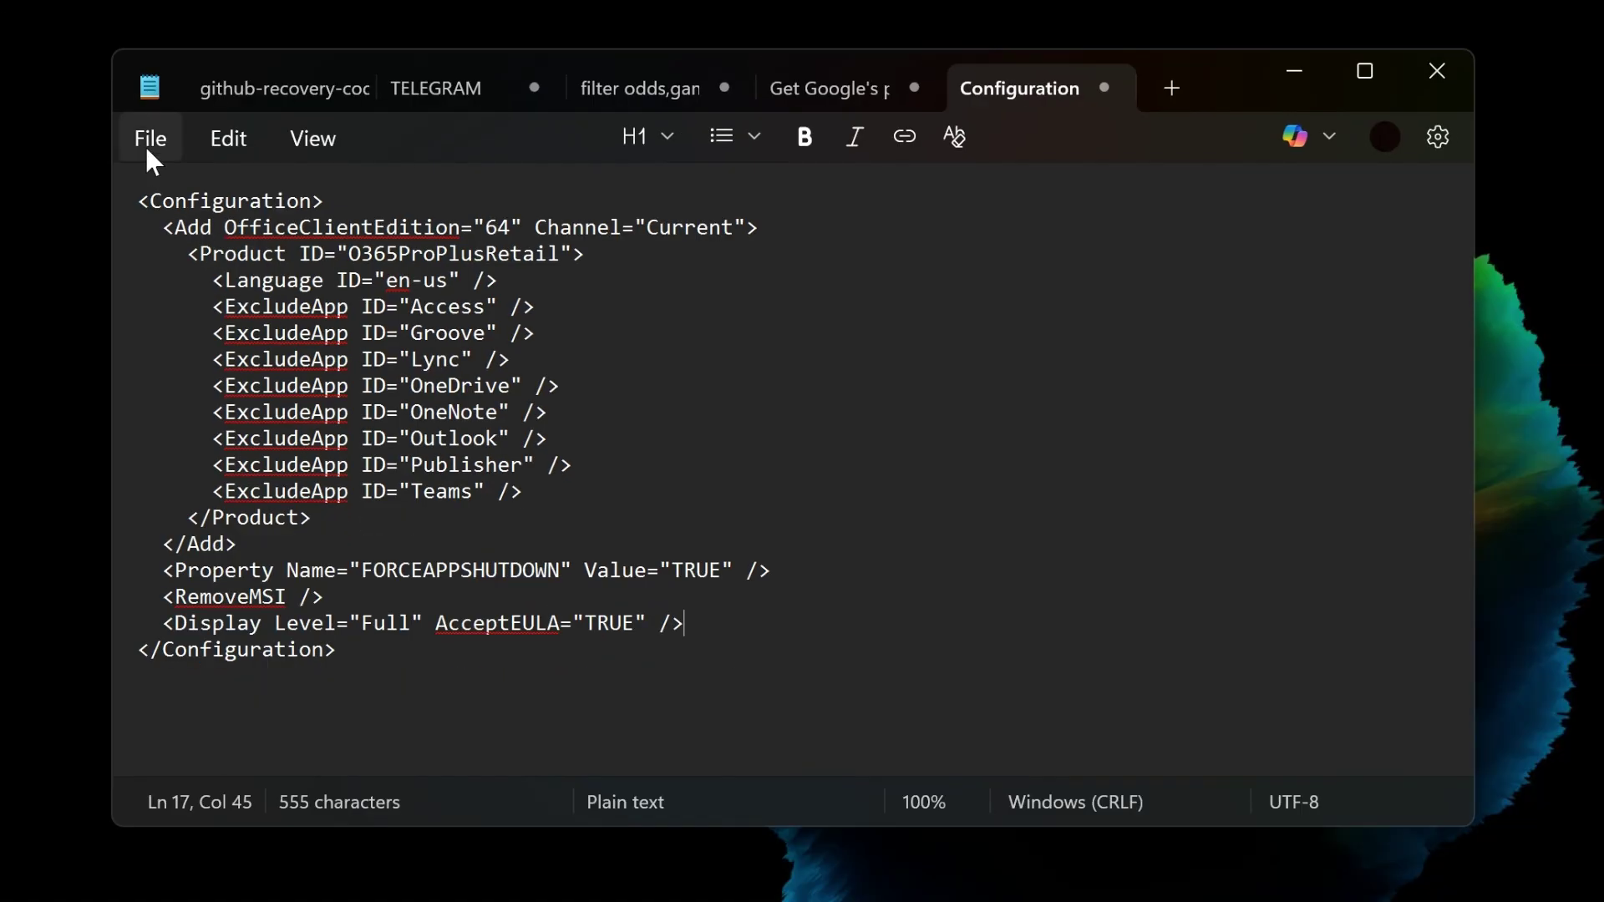
# Save the document into the ODT folder as config.xml with type All files (*.*)
pyautogui.click(145, 142)
pyautogui.click(190, 501)
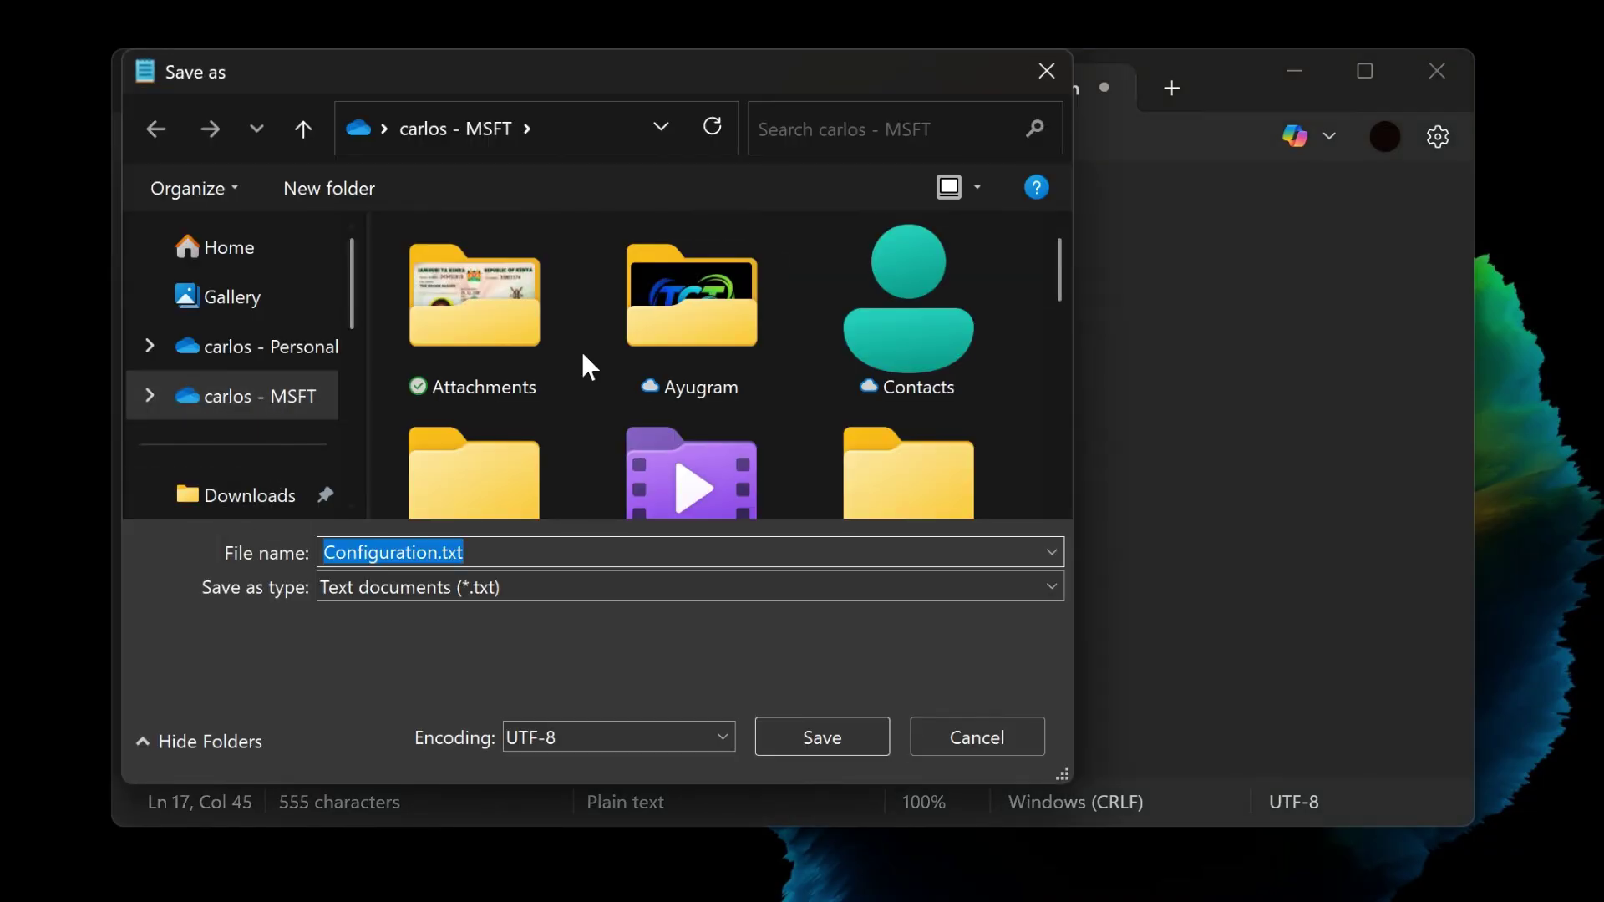
pyautogui.scroll(-3, 723, 351)
pyautogui.doubleClick(664, 427)
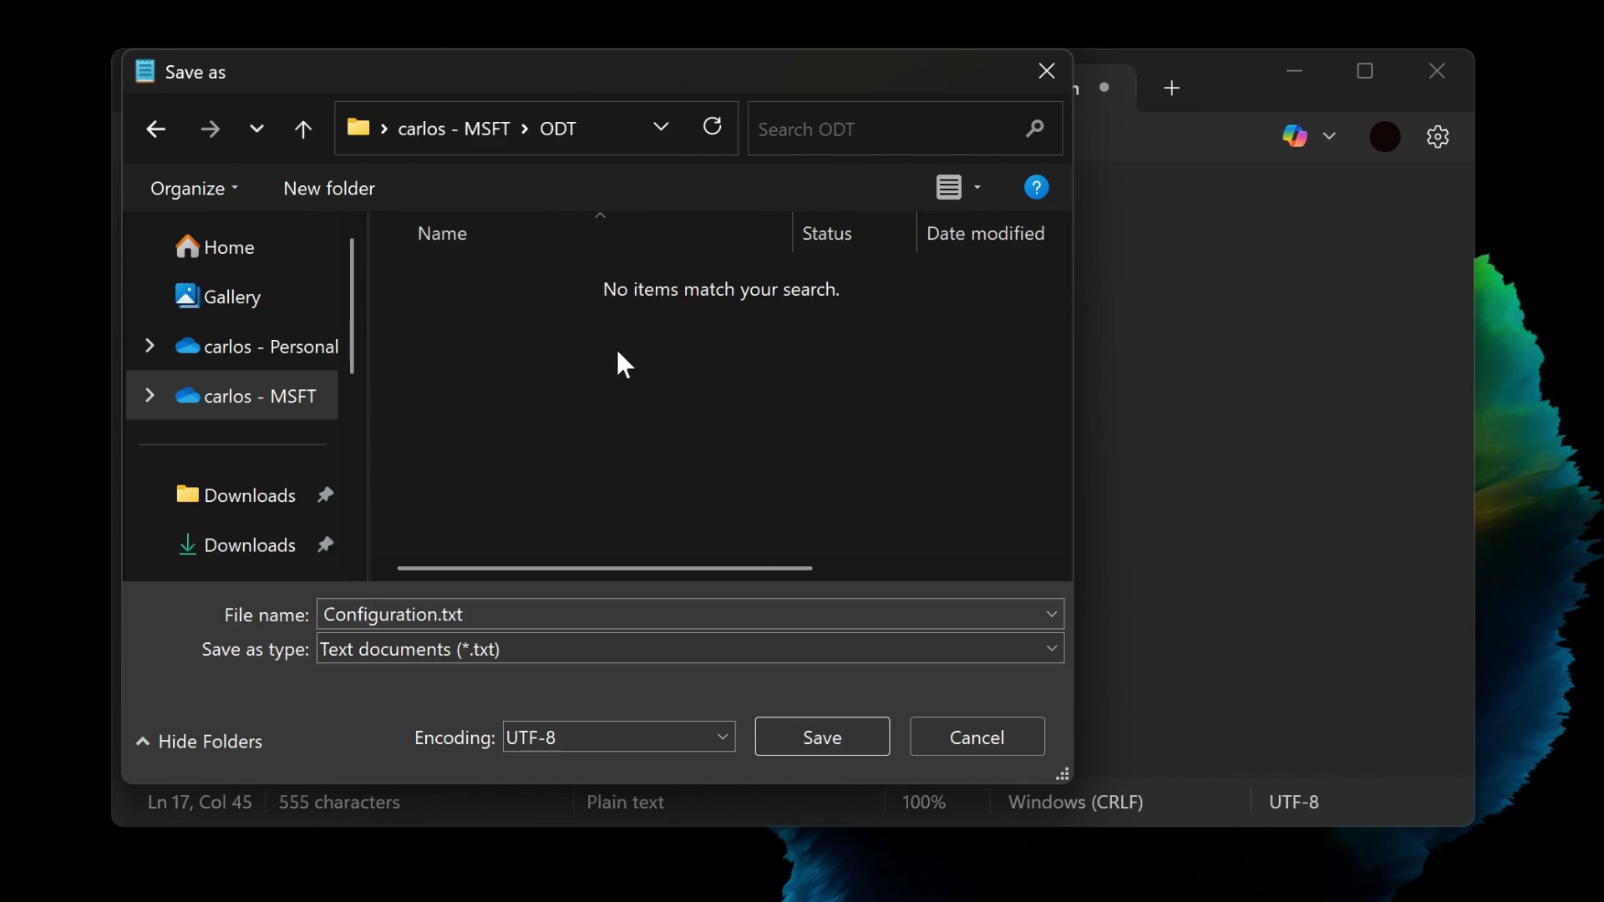
pyautogui.click(461, 615)
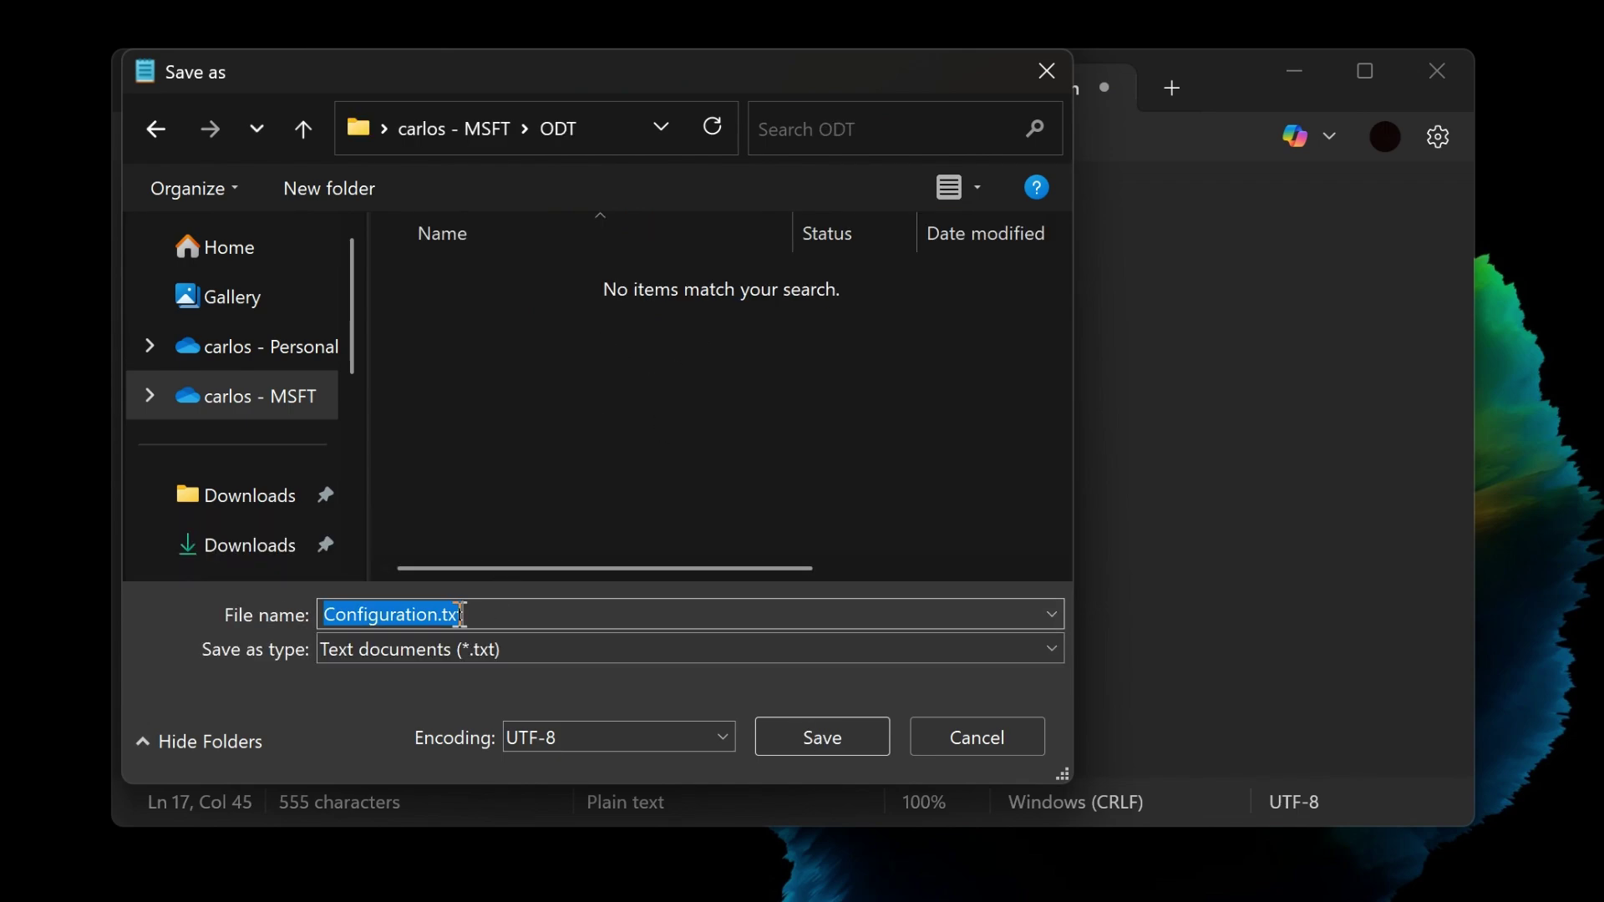
pyautogui.write('co')
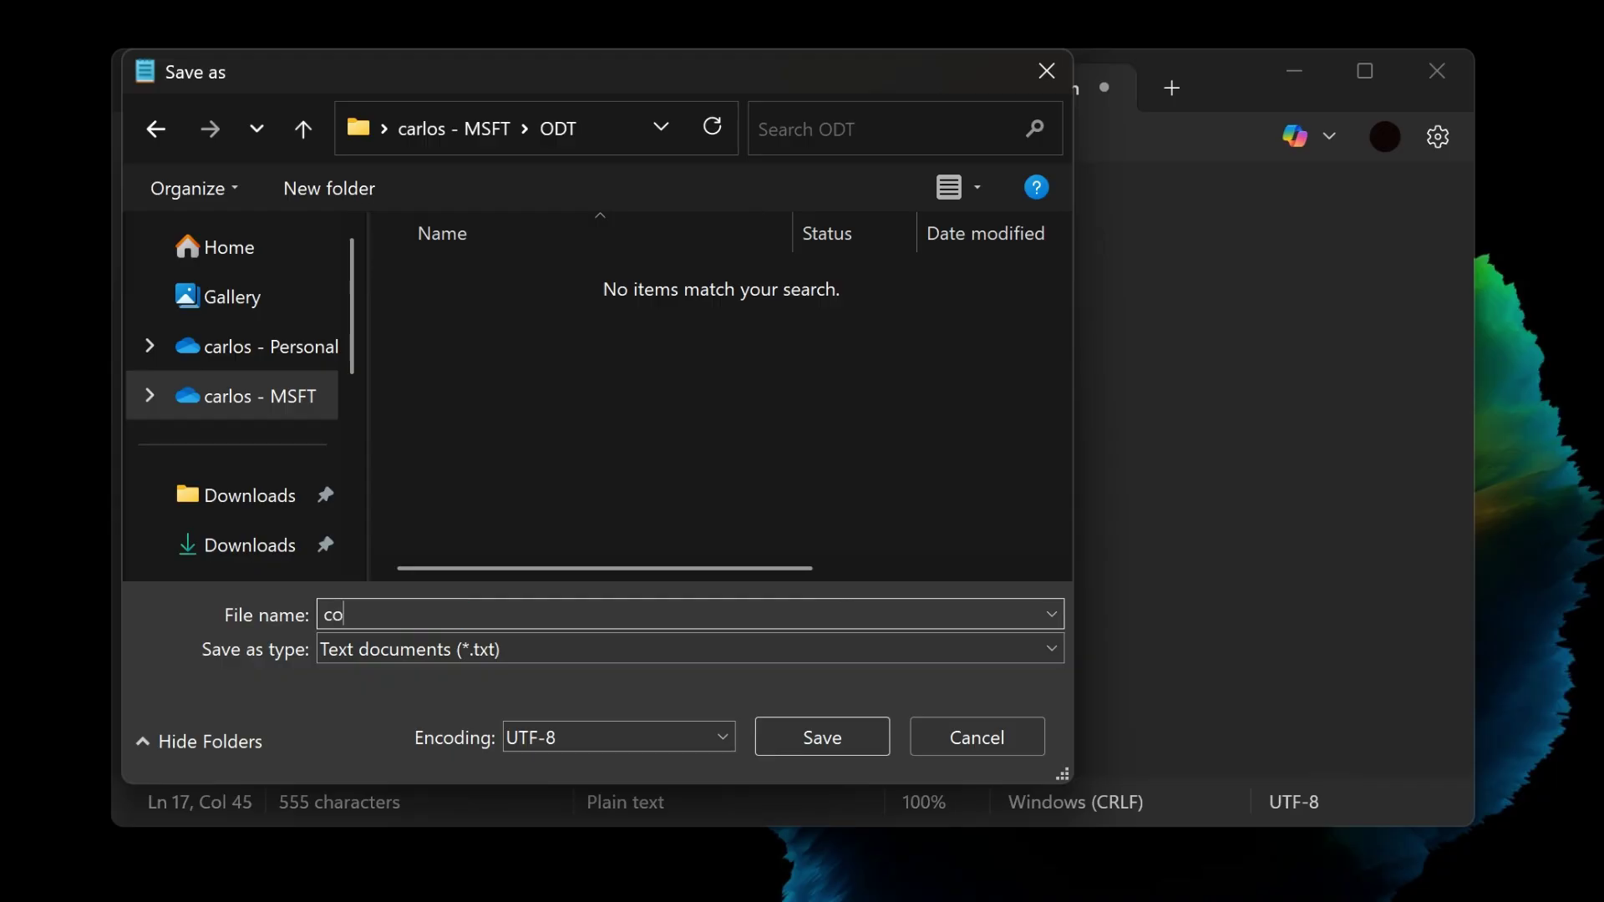
pyautogui.write('nfig')
pyautogui.write('.xml')
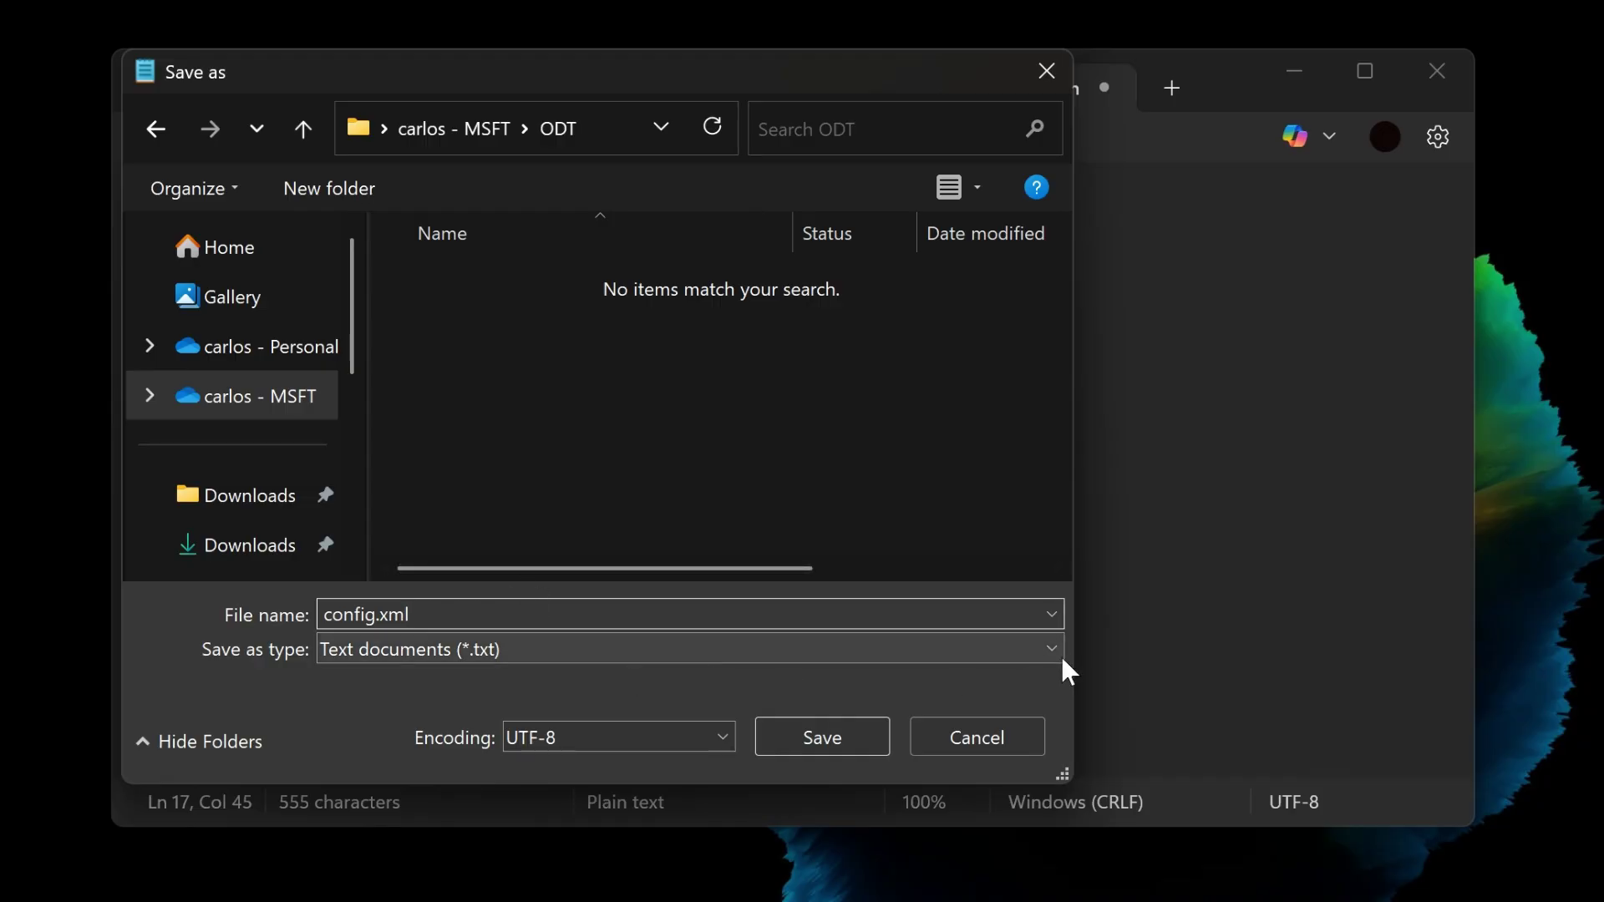
pyautogui.click(1019, 652)
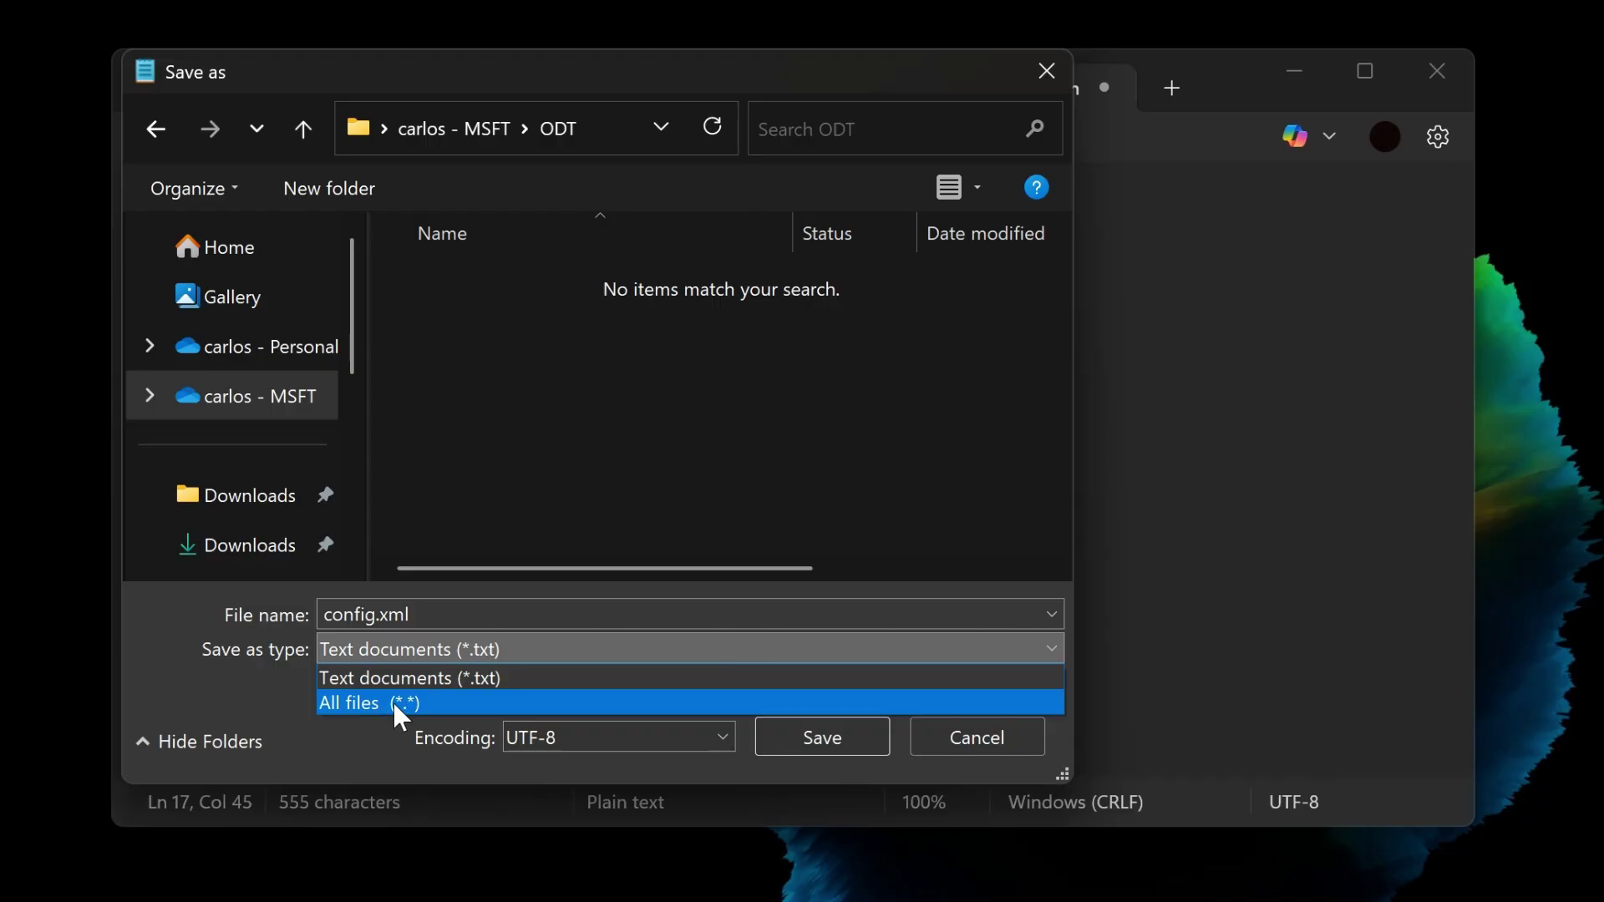
pyautogui.click(392, 703)
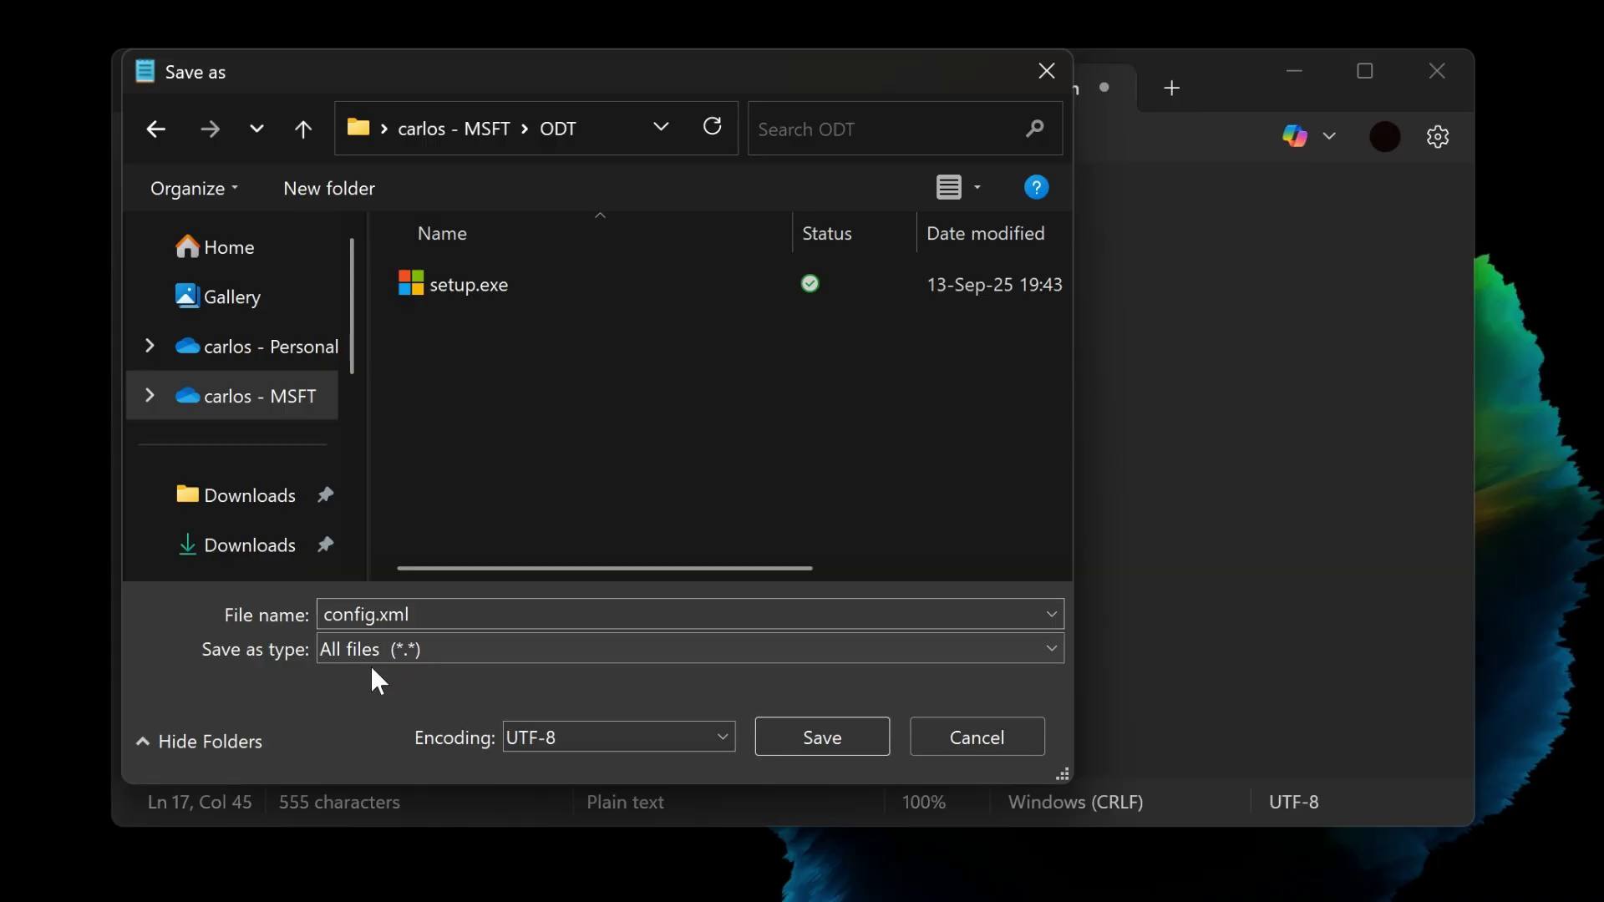
pyautogui.click(811, 740)
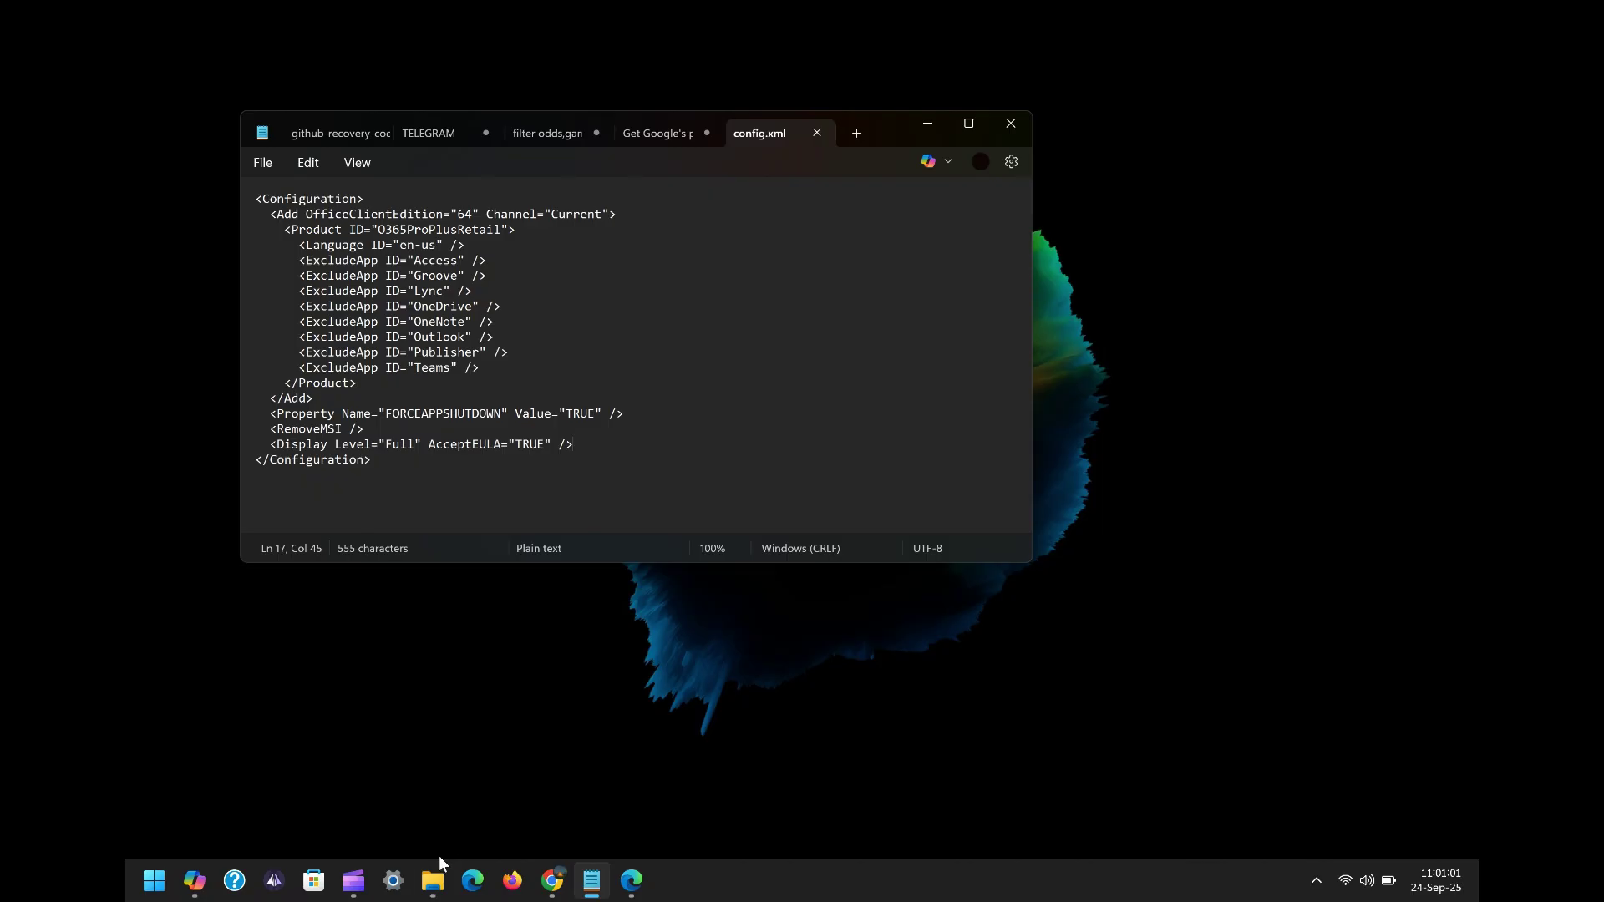
# Check that the ODT folder now holds config.xml and setup.exe
pyautogui.click(432, 878)
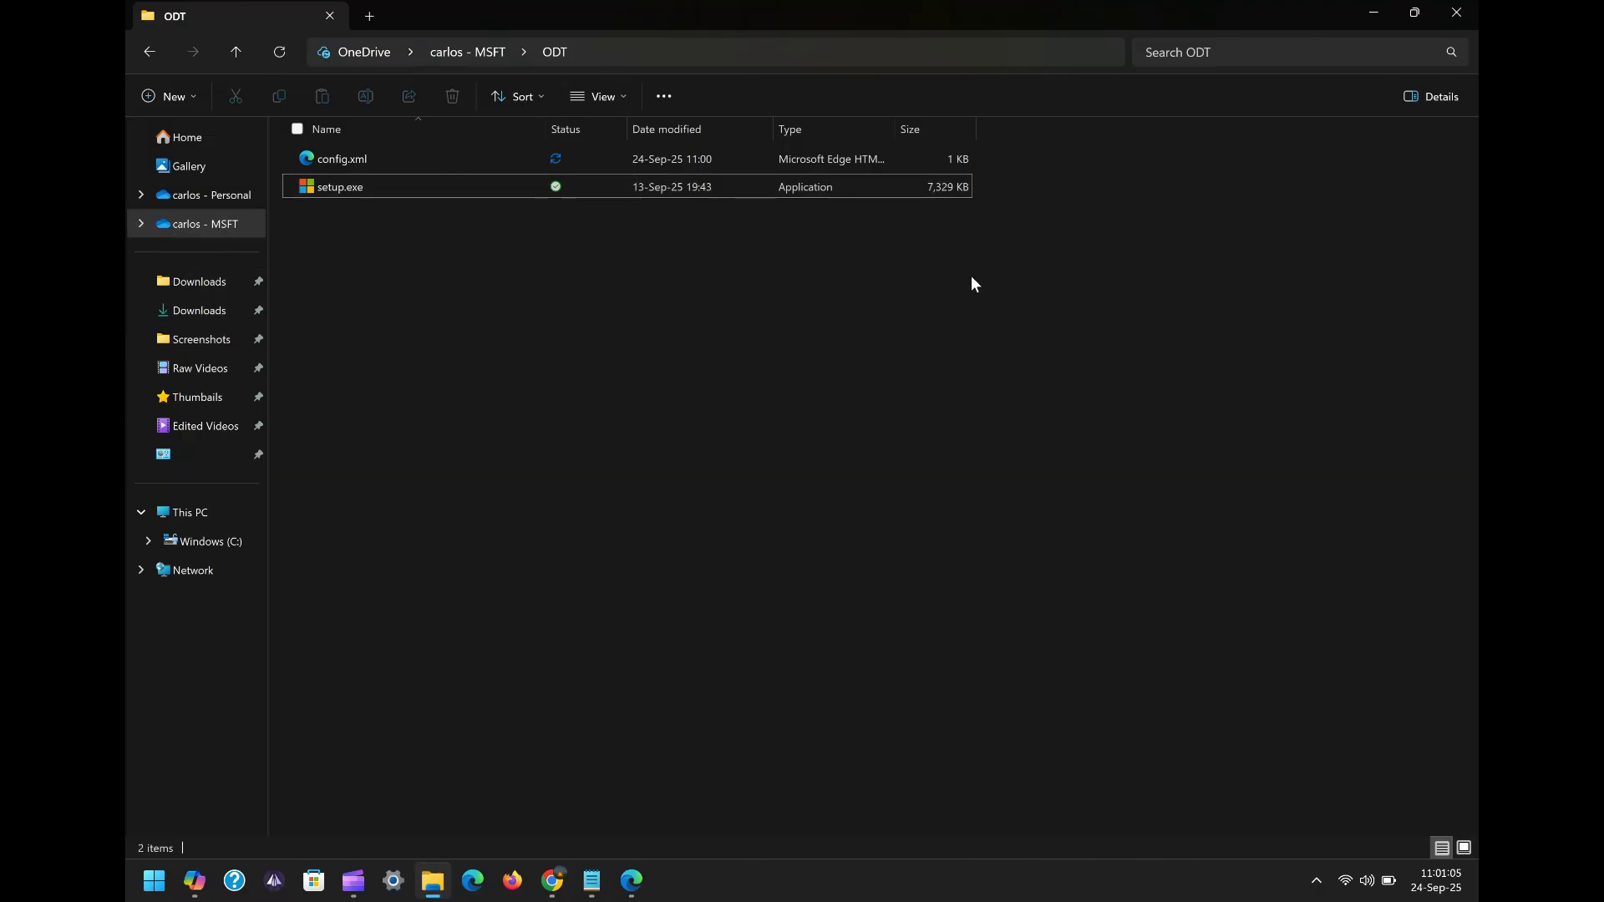
pyautogui.moveTo(988, 221); pyautogui.dragTo(936, 155)
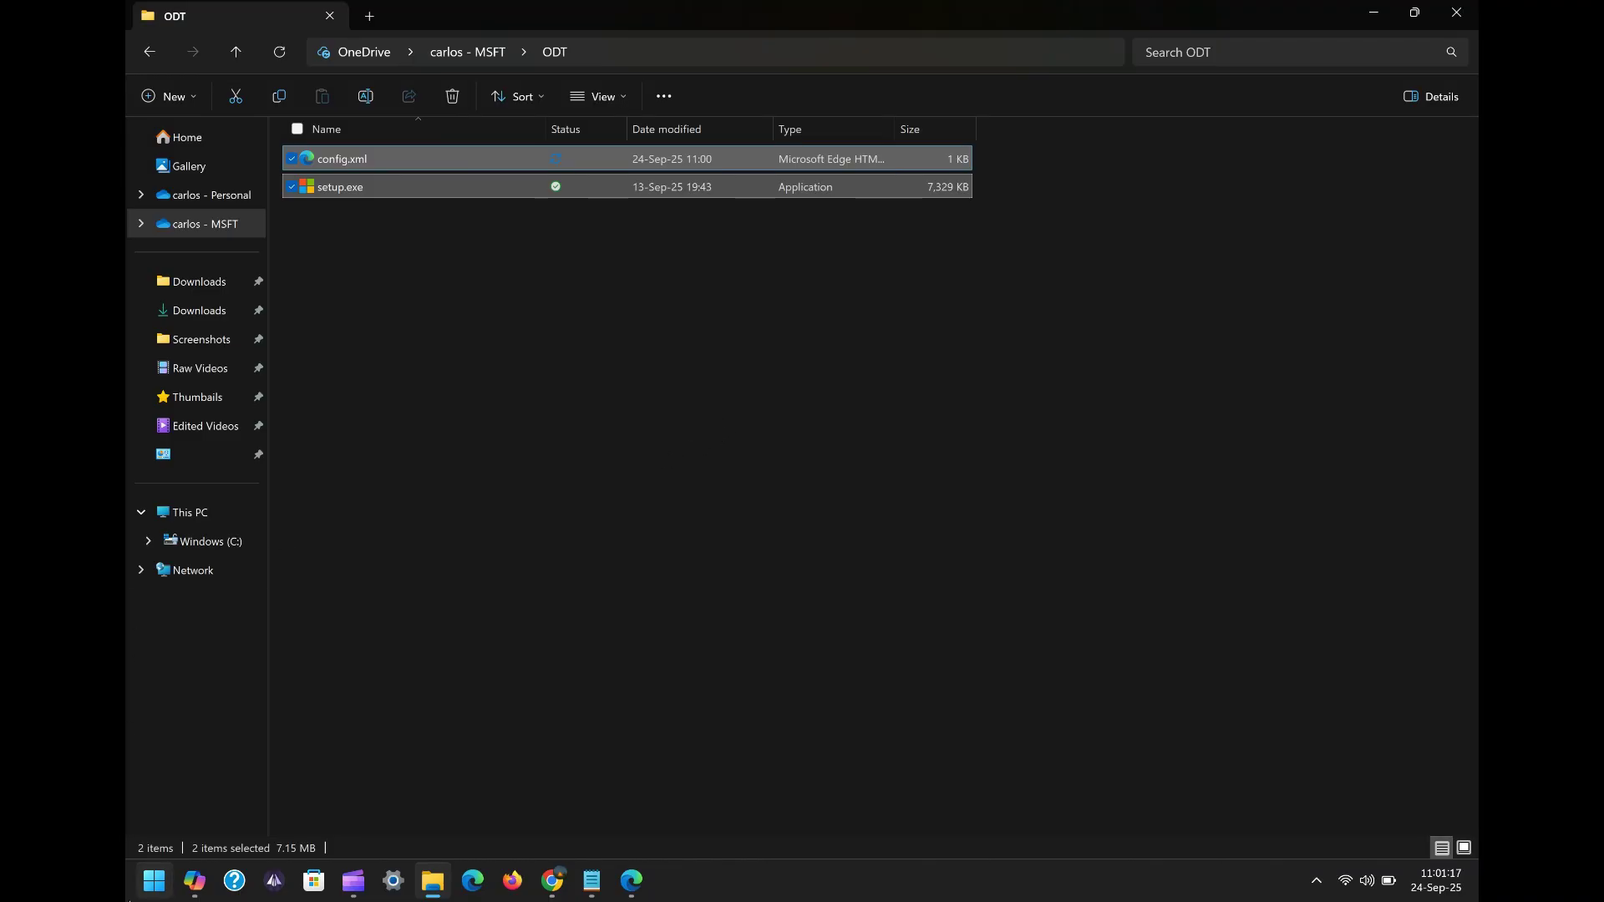
pyautogui.click(130, 900)
pyautogui.click(129, 900)
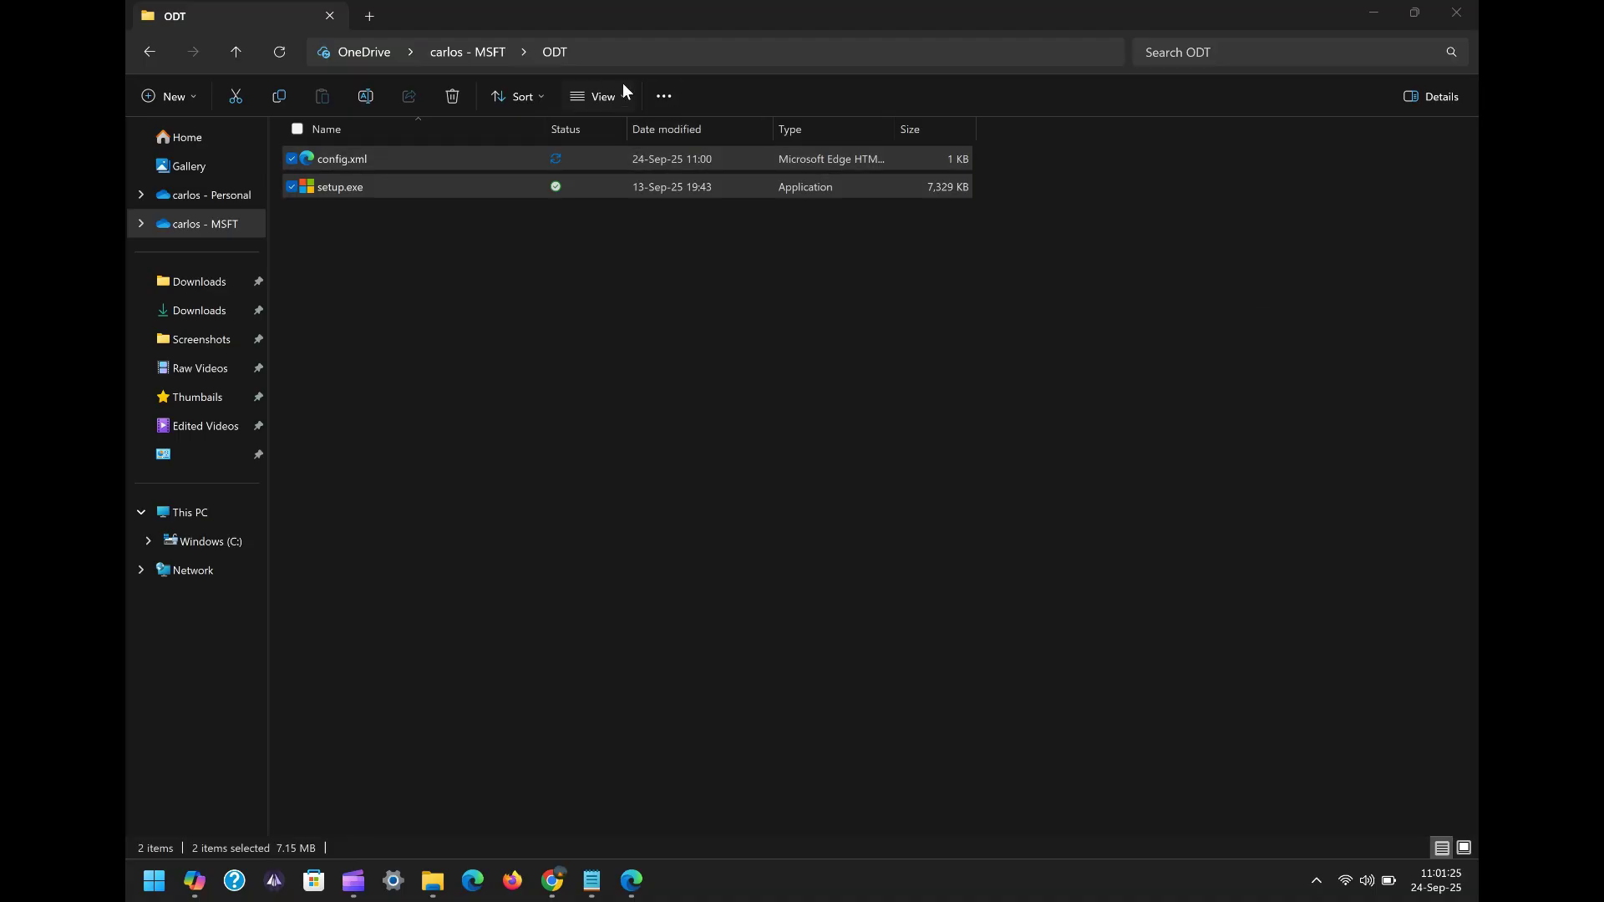
# Copy the ODT folder's full path from the address bar and open Start
pyautogui.click(628, 52)
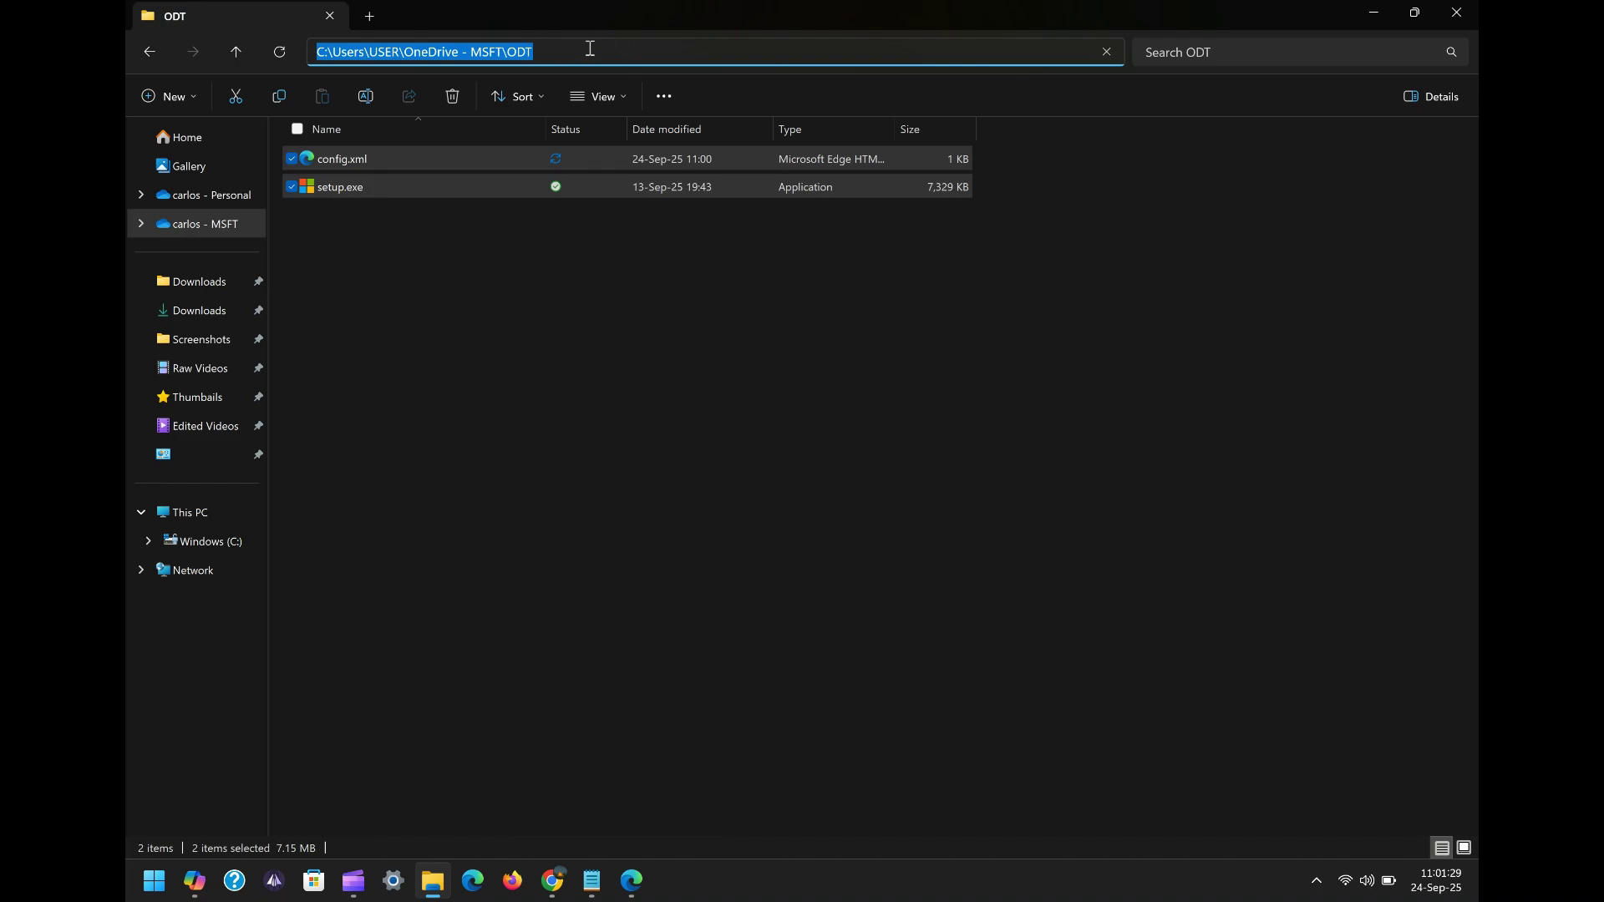
pyautogui.rightClick(589, 49)
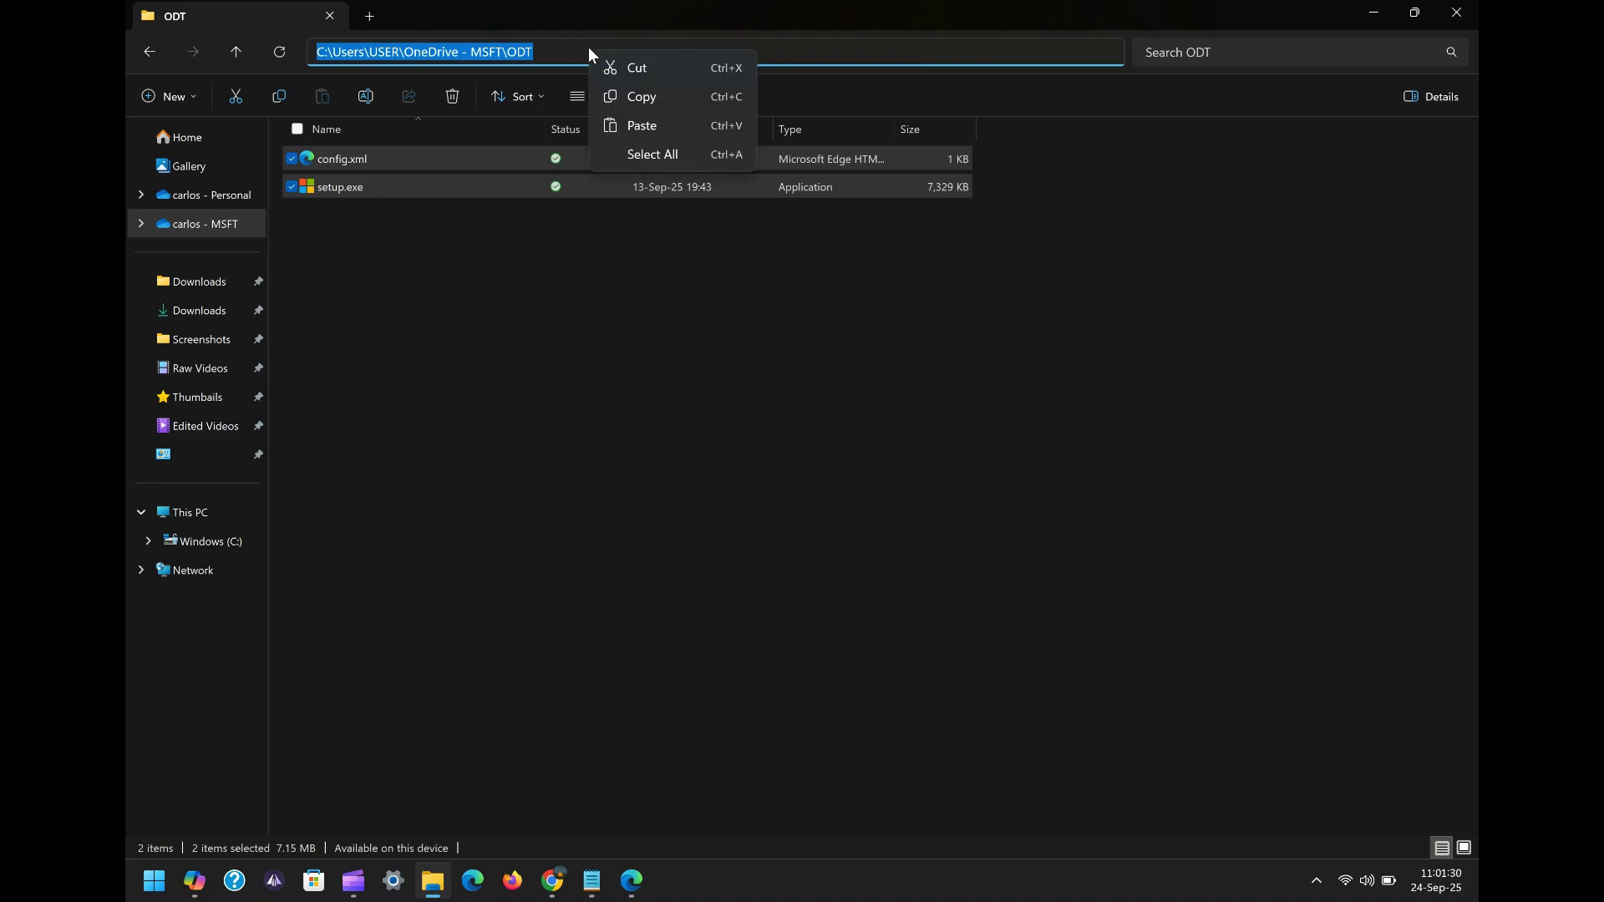
pyautogui.click(670, 97)
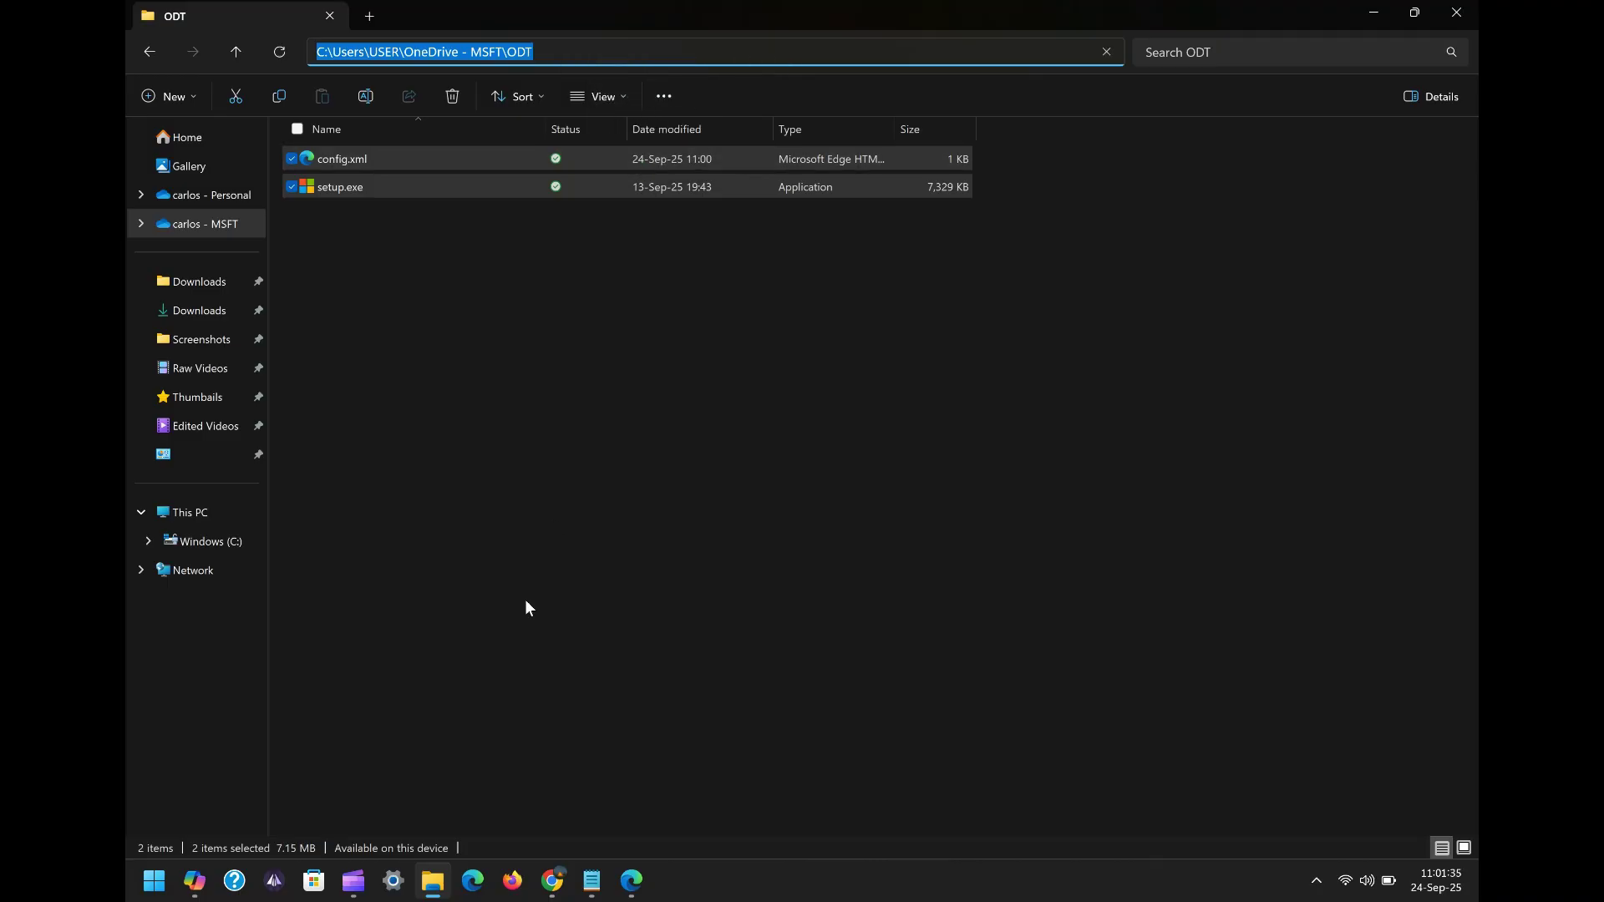
pyautogui.click(134, 888)
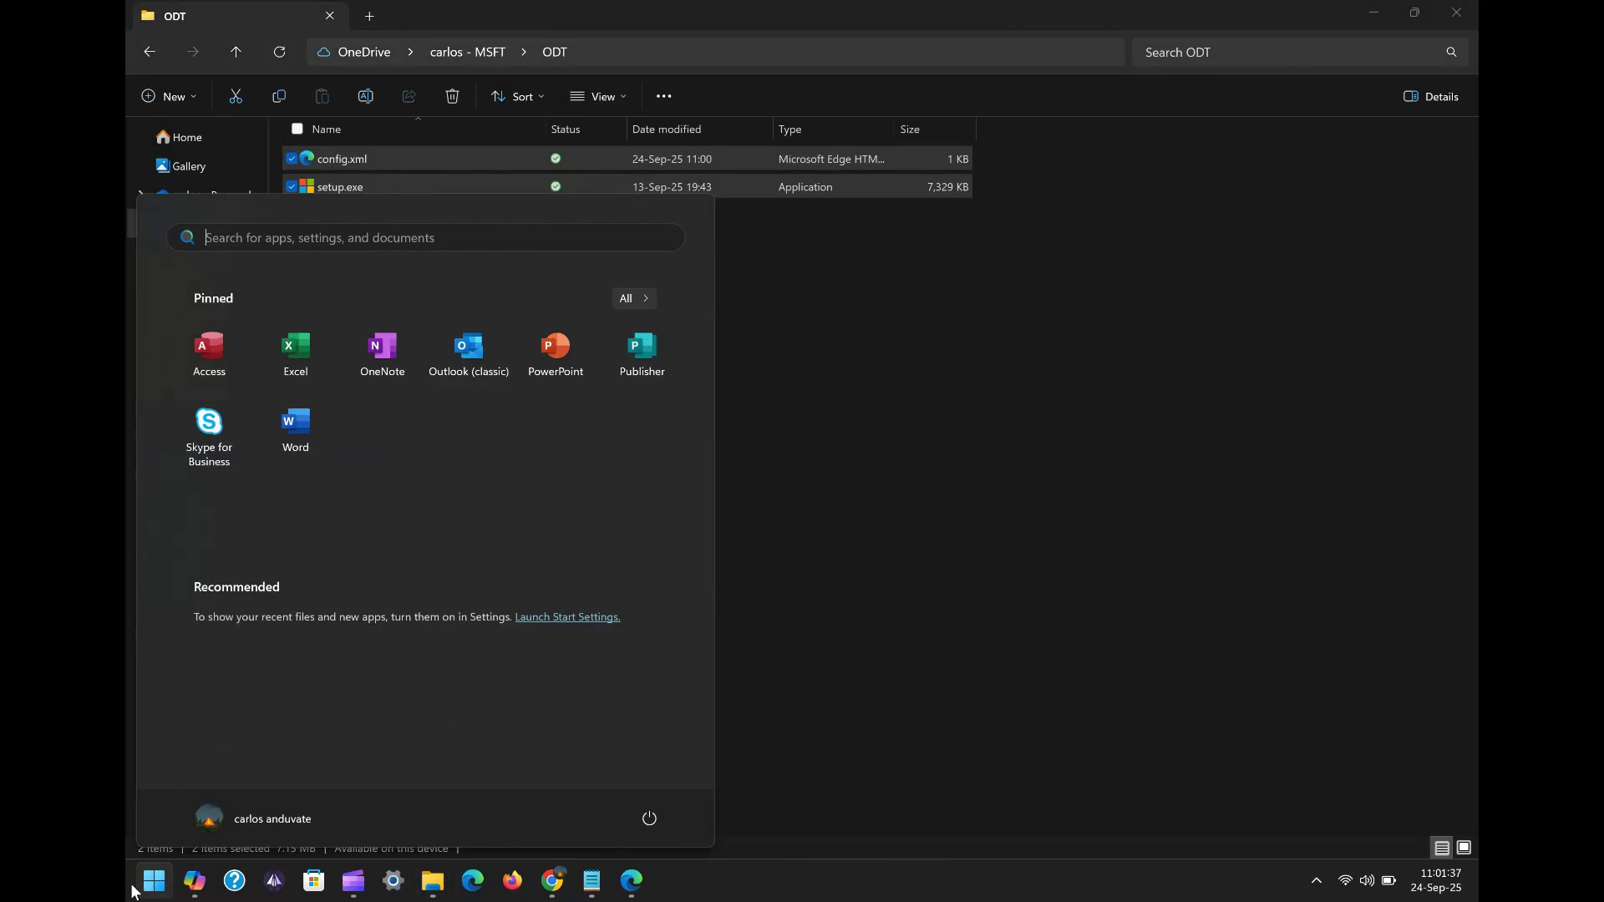
# Launch Command Prompt as administrator and cd into the ODT folder
pyautogui.write('cmd')
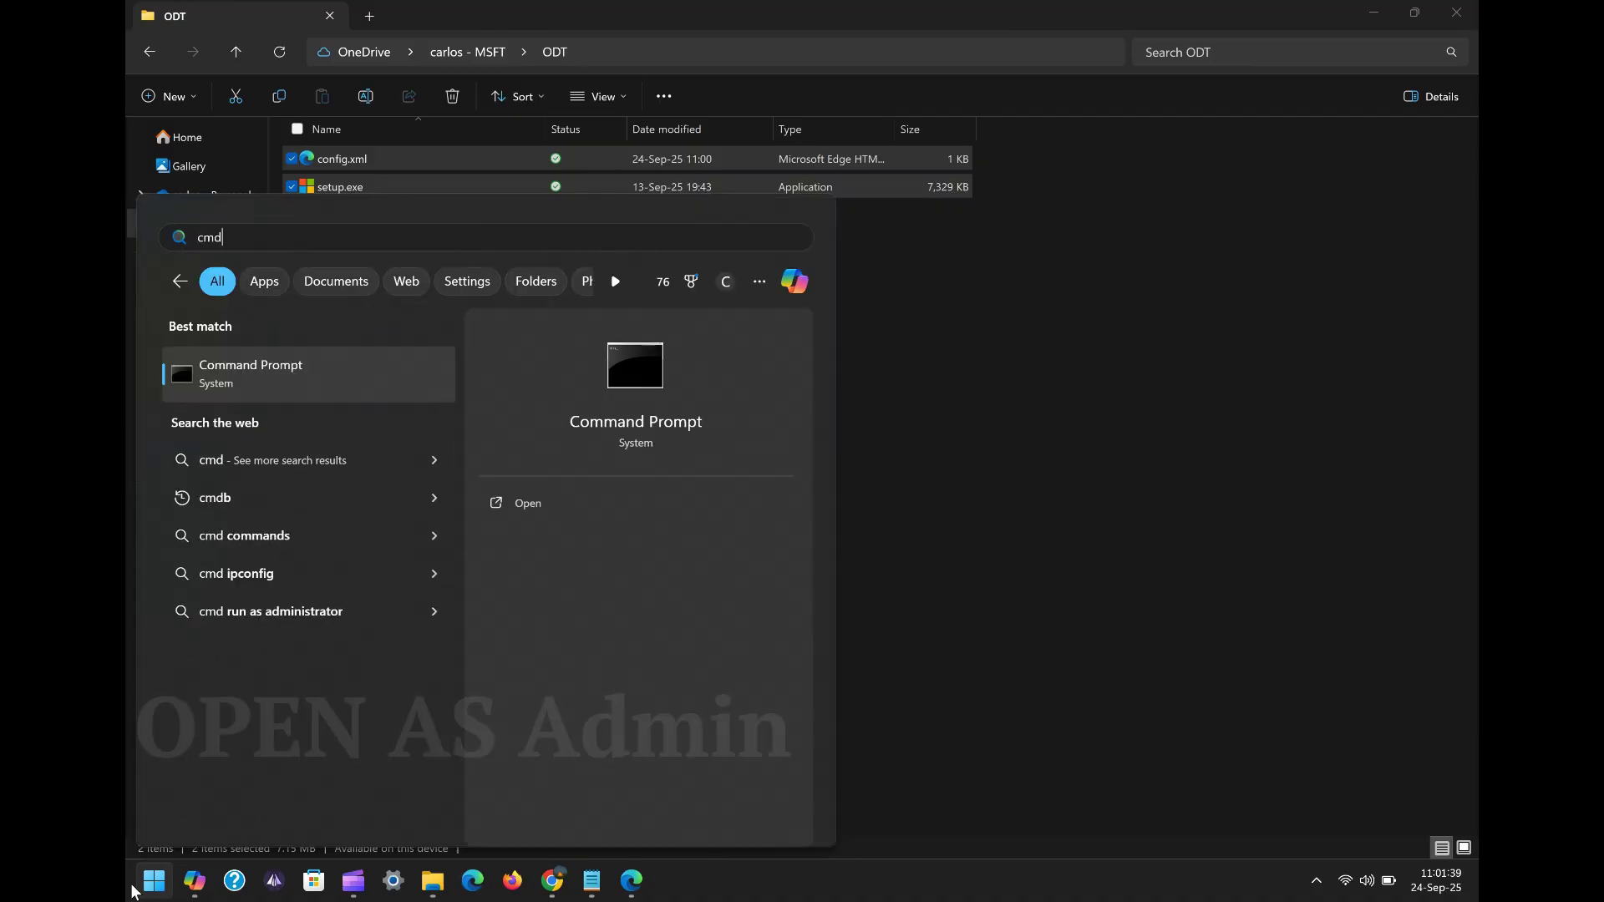
pyautogui.click(534, 529)
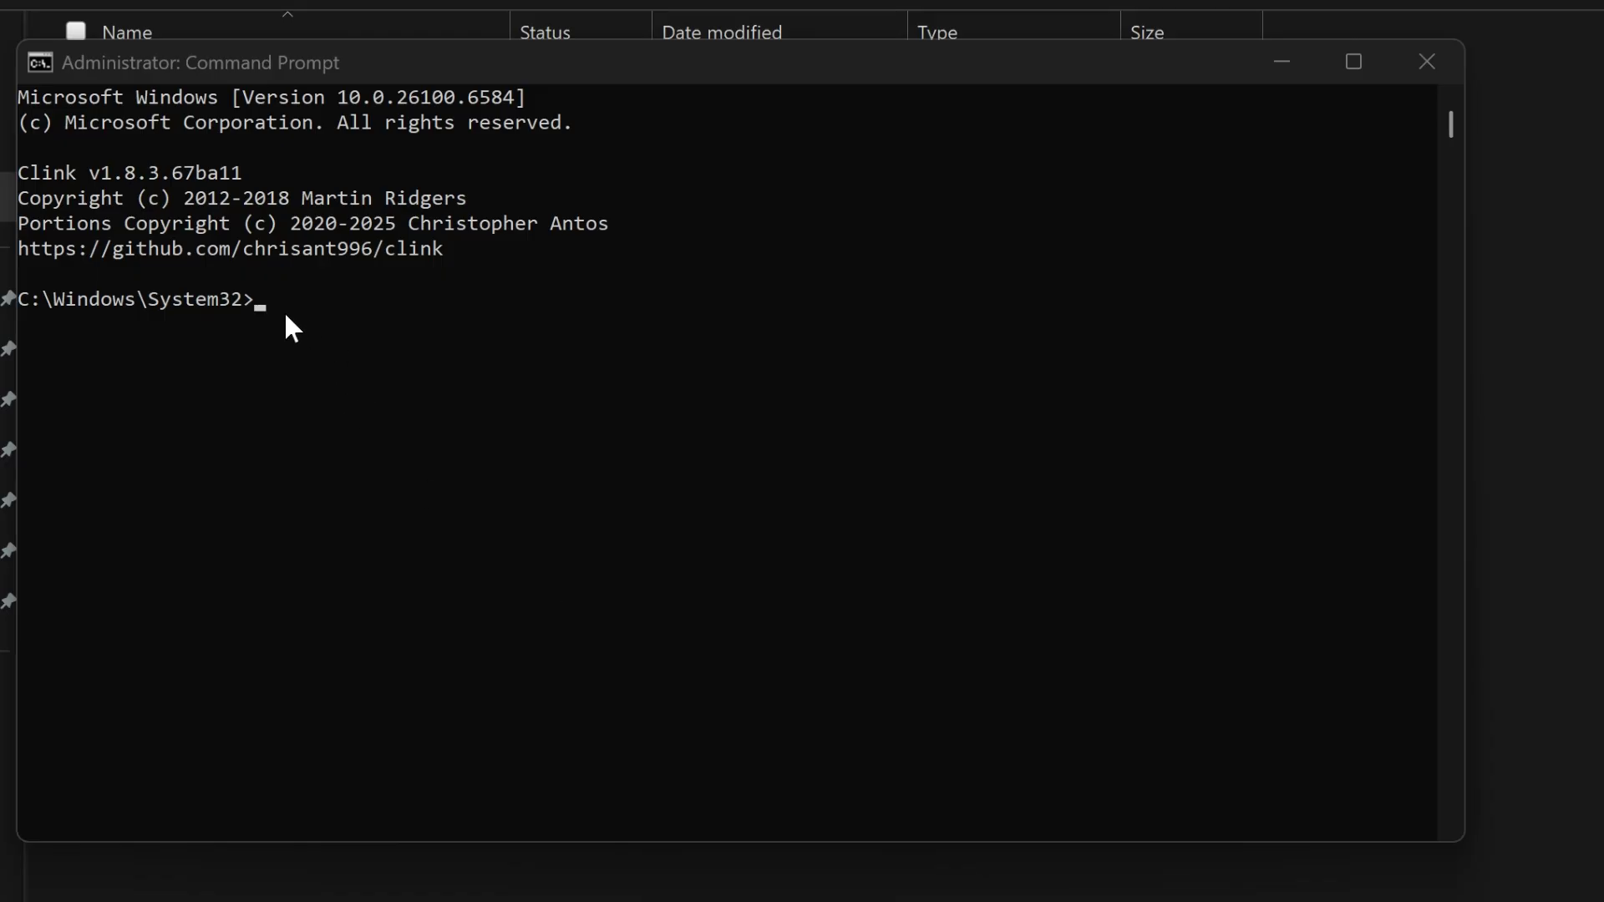
pyautogui.click(257, 307)
pyautogui.write('cd')
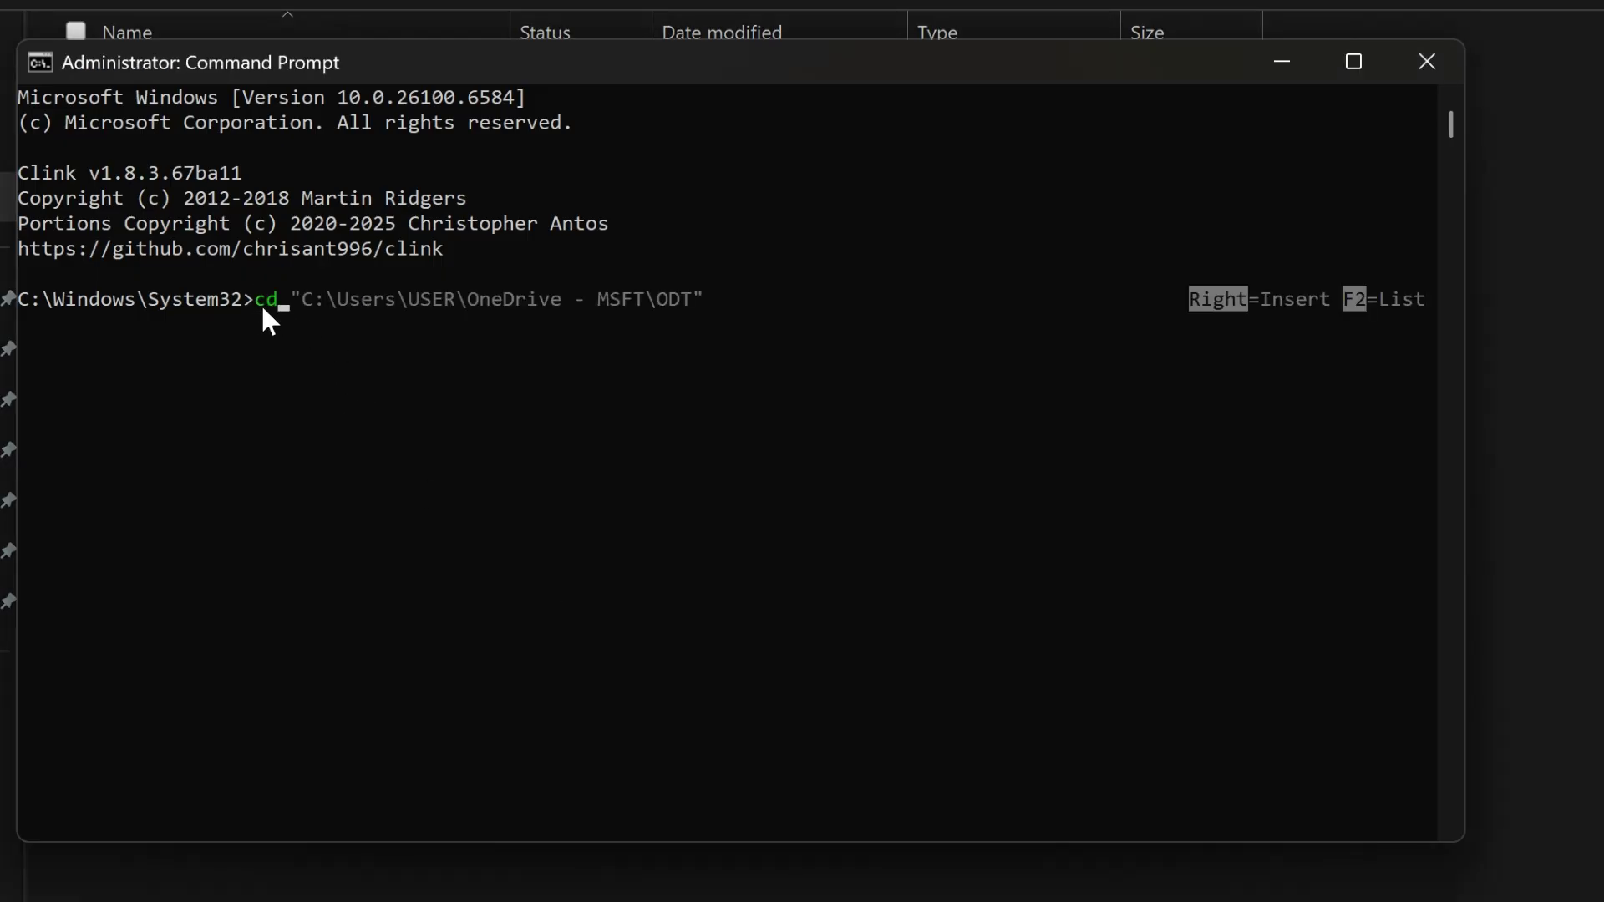
pyautogui.press('Right')
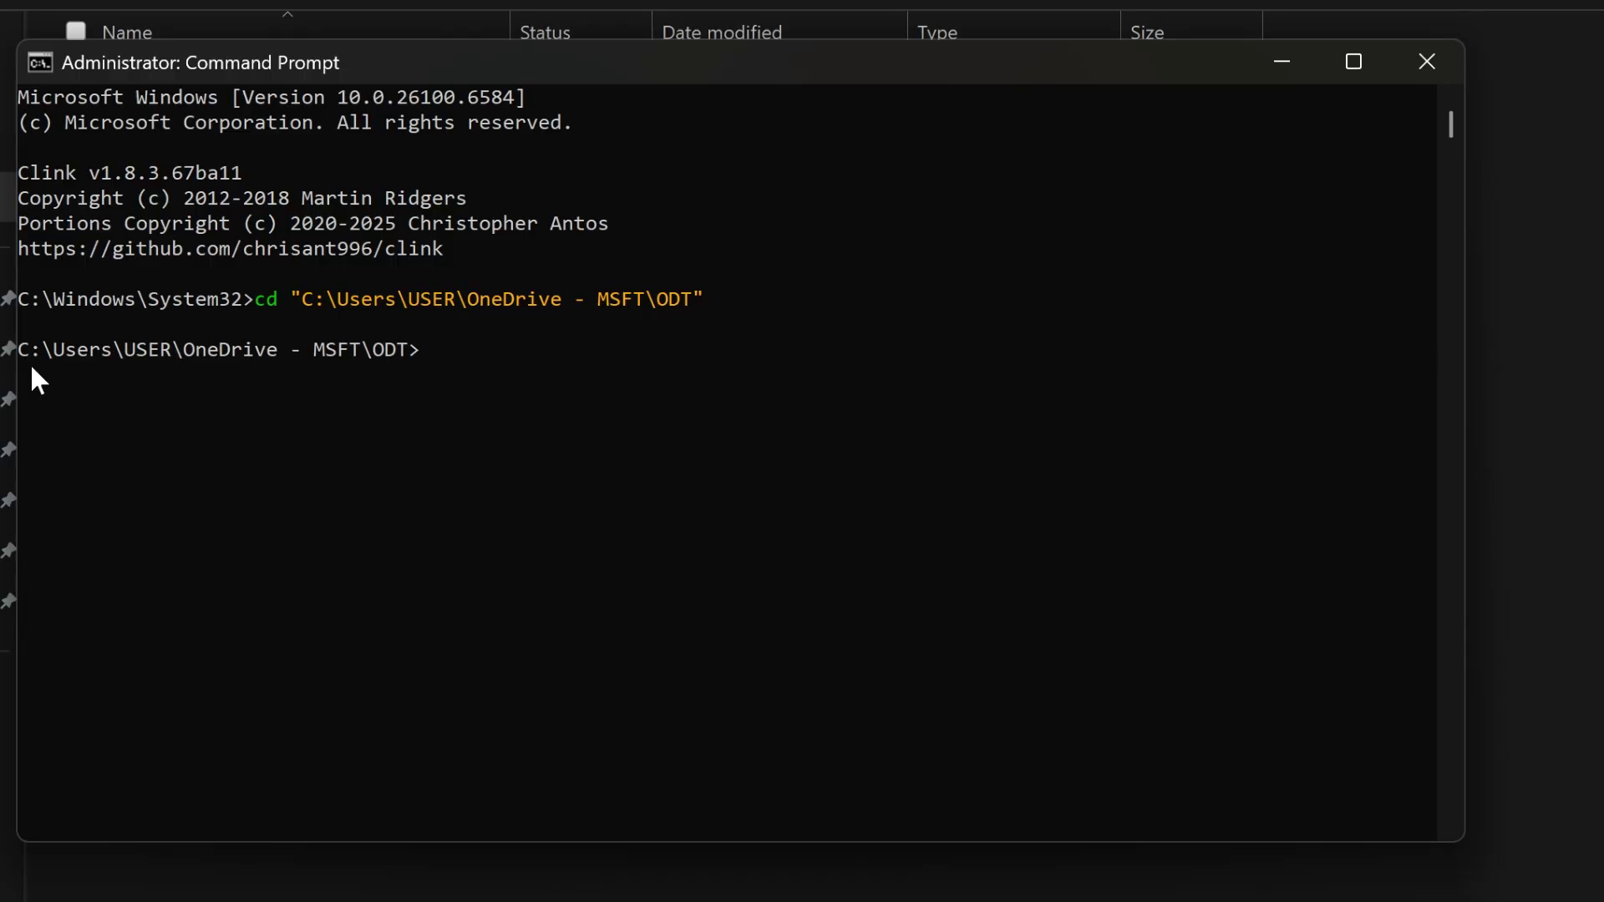
# Run 'setup.exe /configure config.xml' and wait for the 'You're all set!' message
pyautogui.write('se')
pyautogui.press('Right')
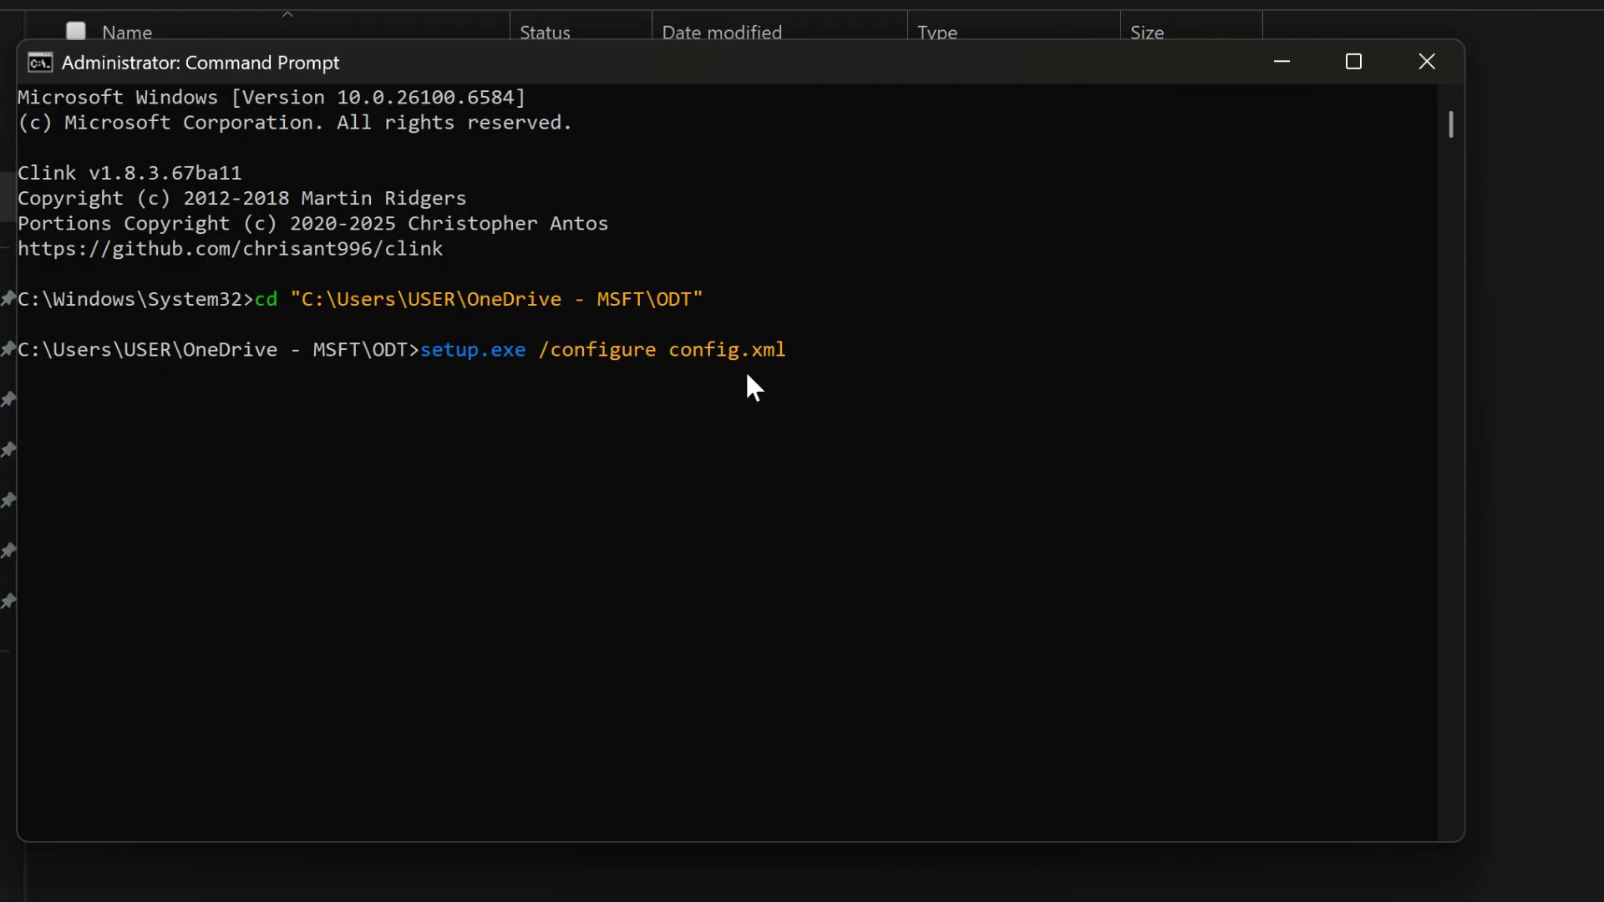
pyautogui.press('Return')
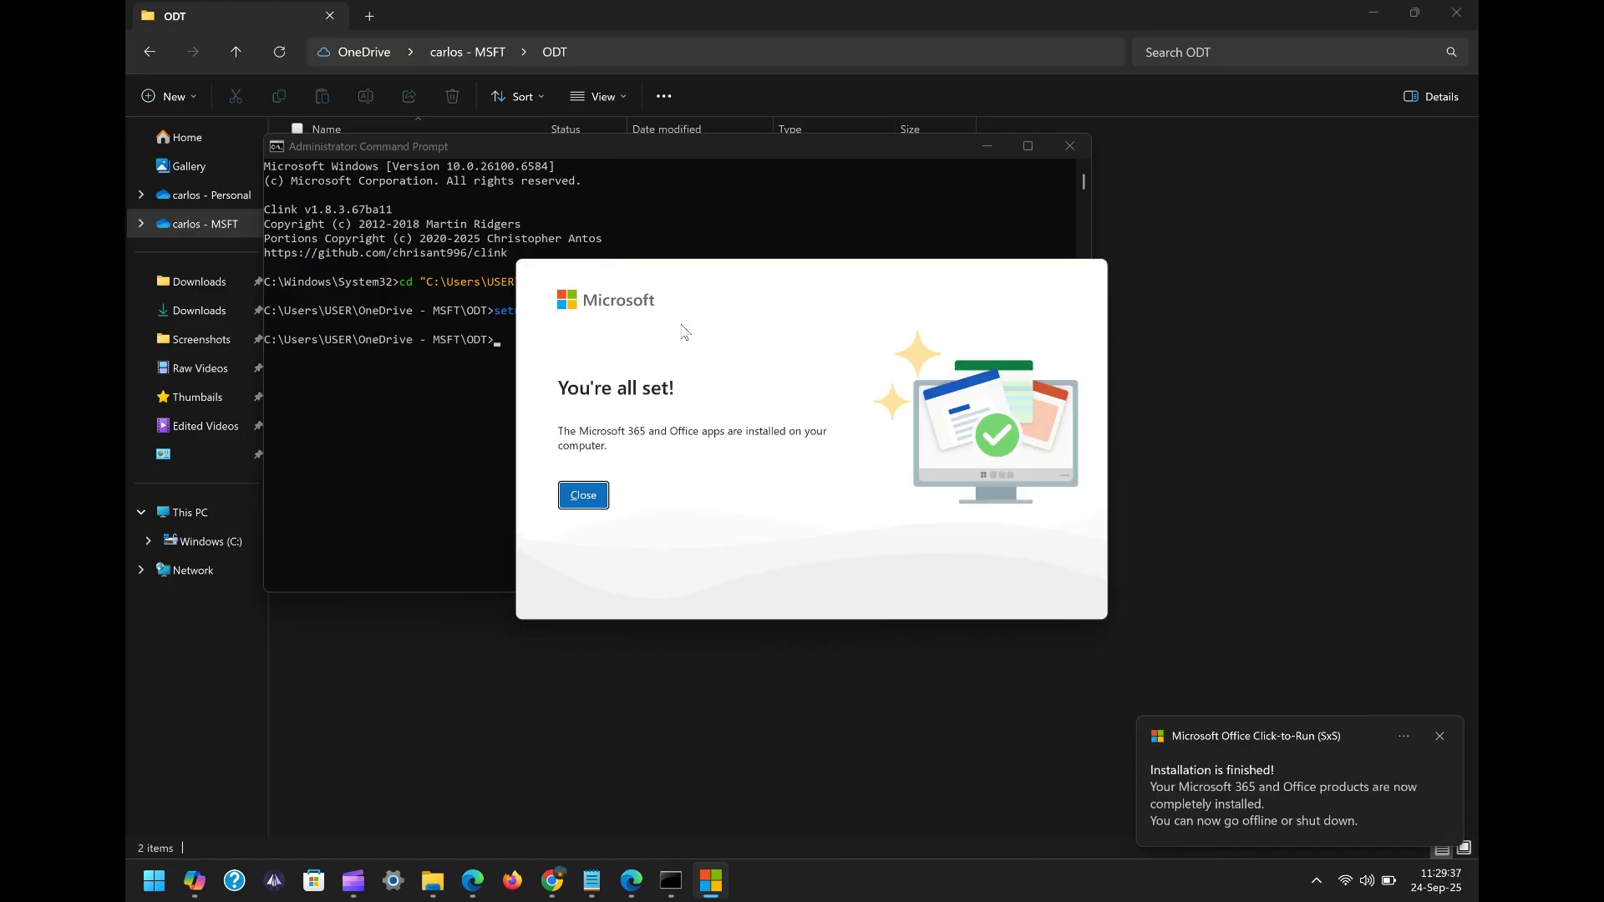
# Close the installer and Command Prompt, then confirm Excel, PowerPoint and Word in Start's app list
pyautogui.click(589, 491)
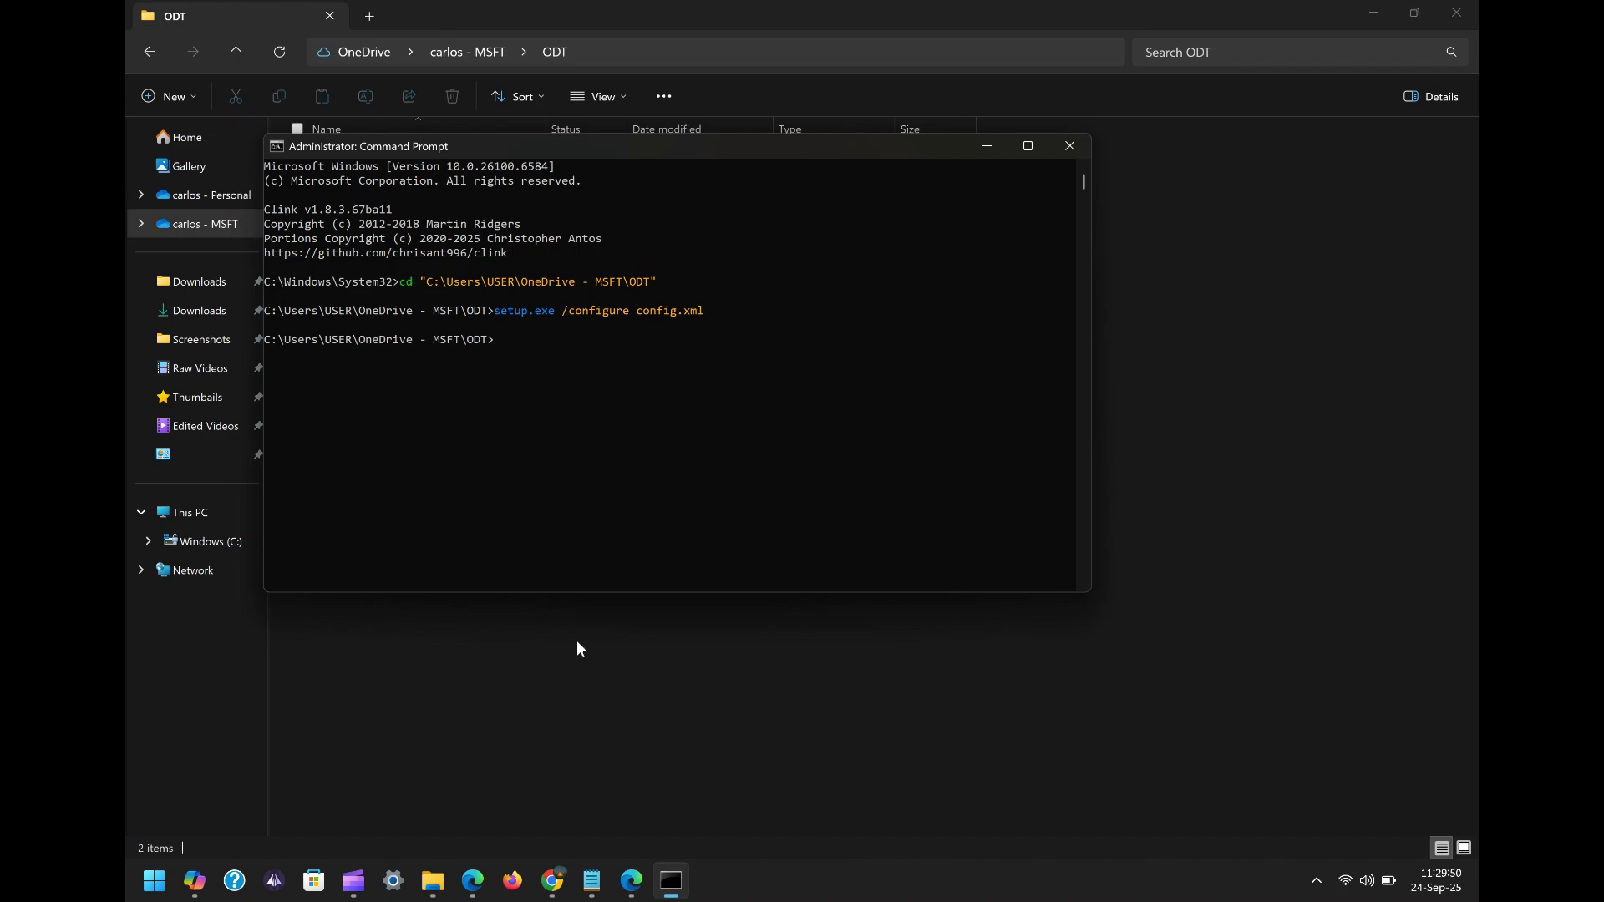
pyautogui.click(1076, 146)
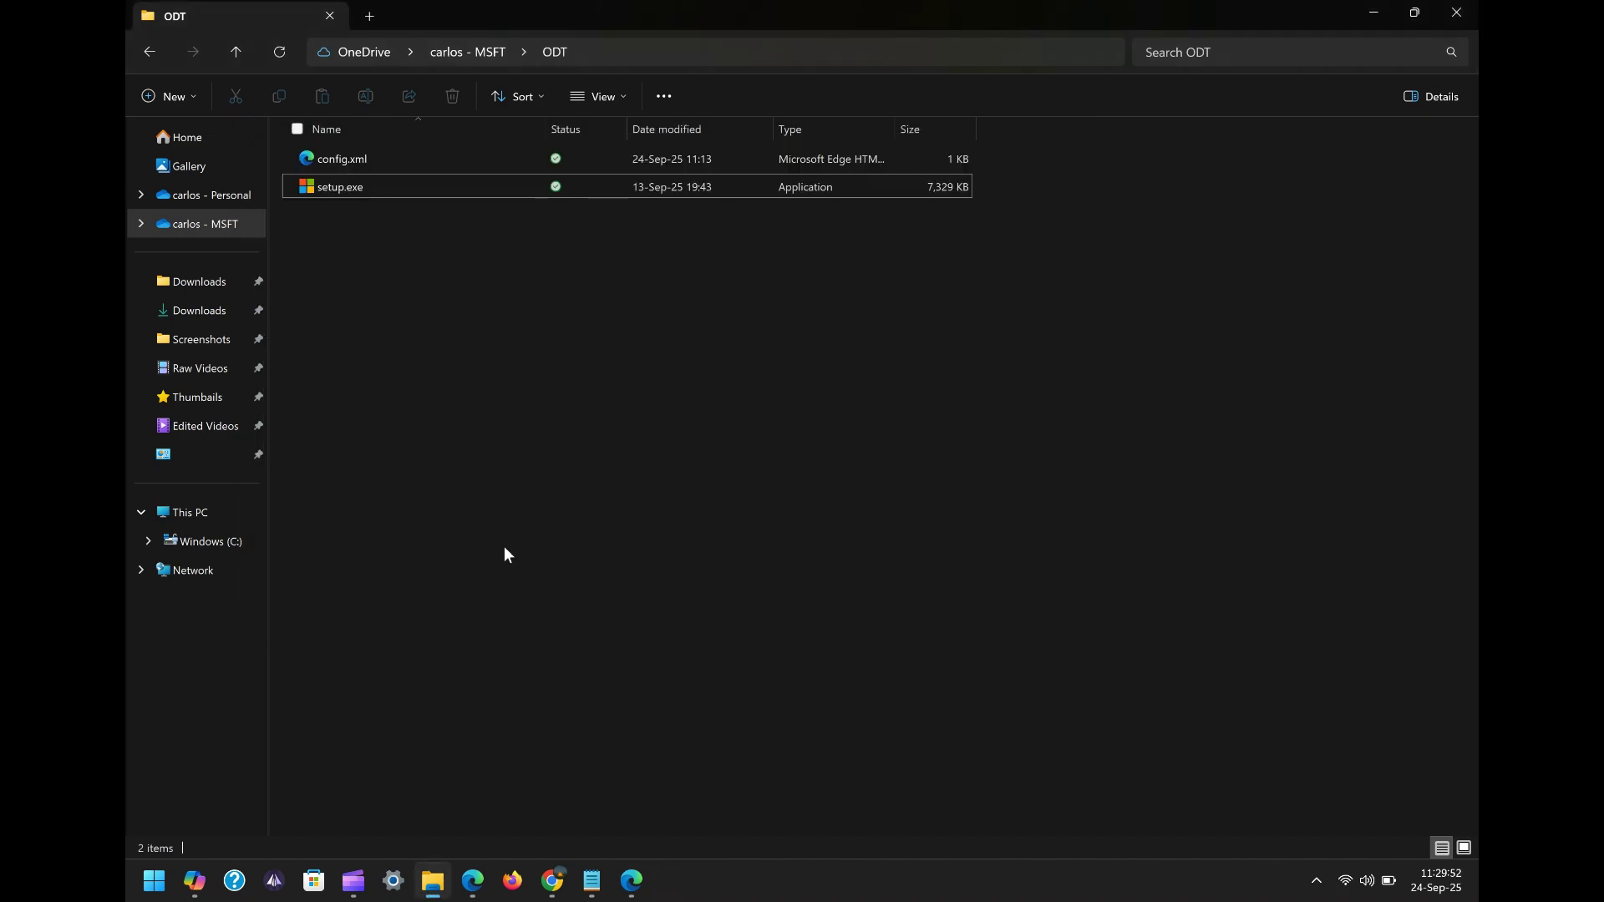
pyautogui.click(154, 890)
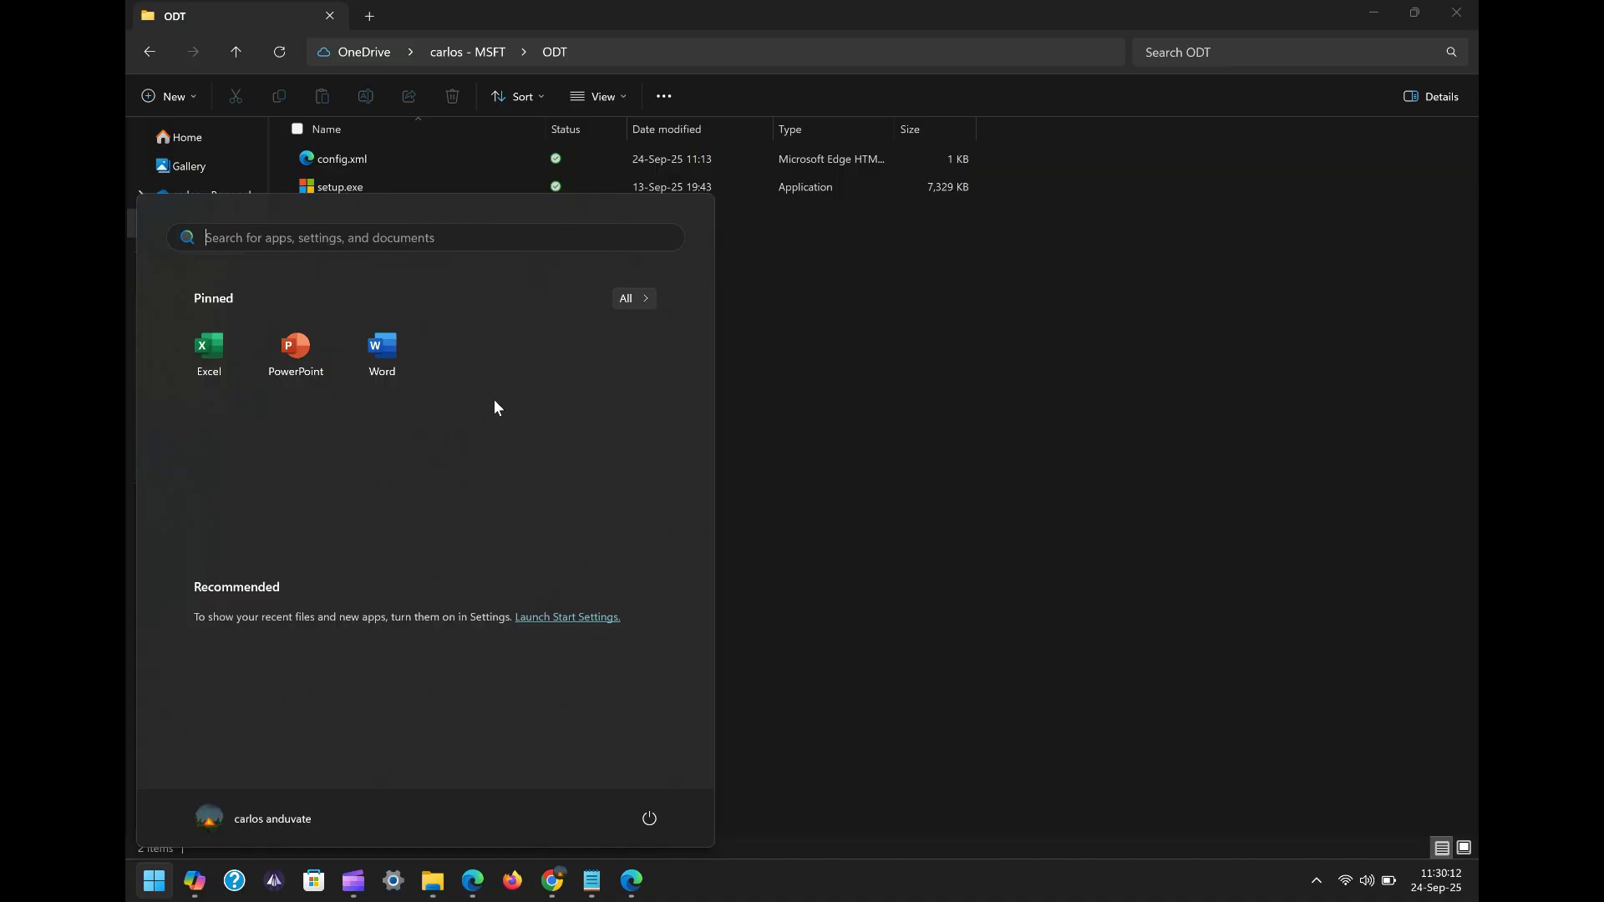
pyautogui.click(646, 297)
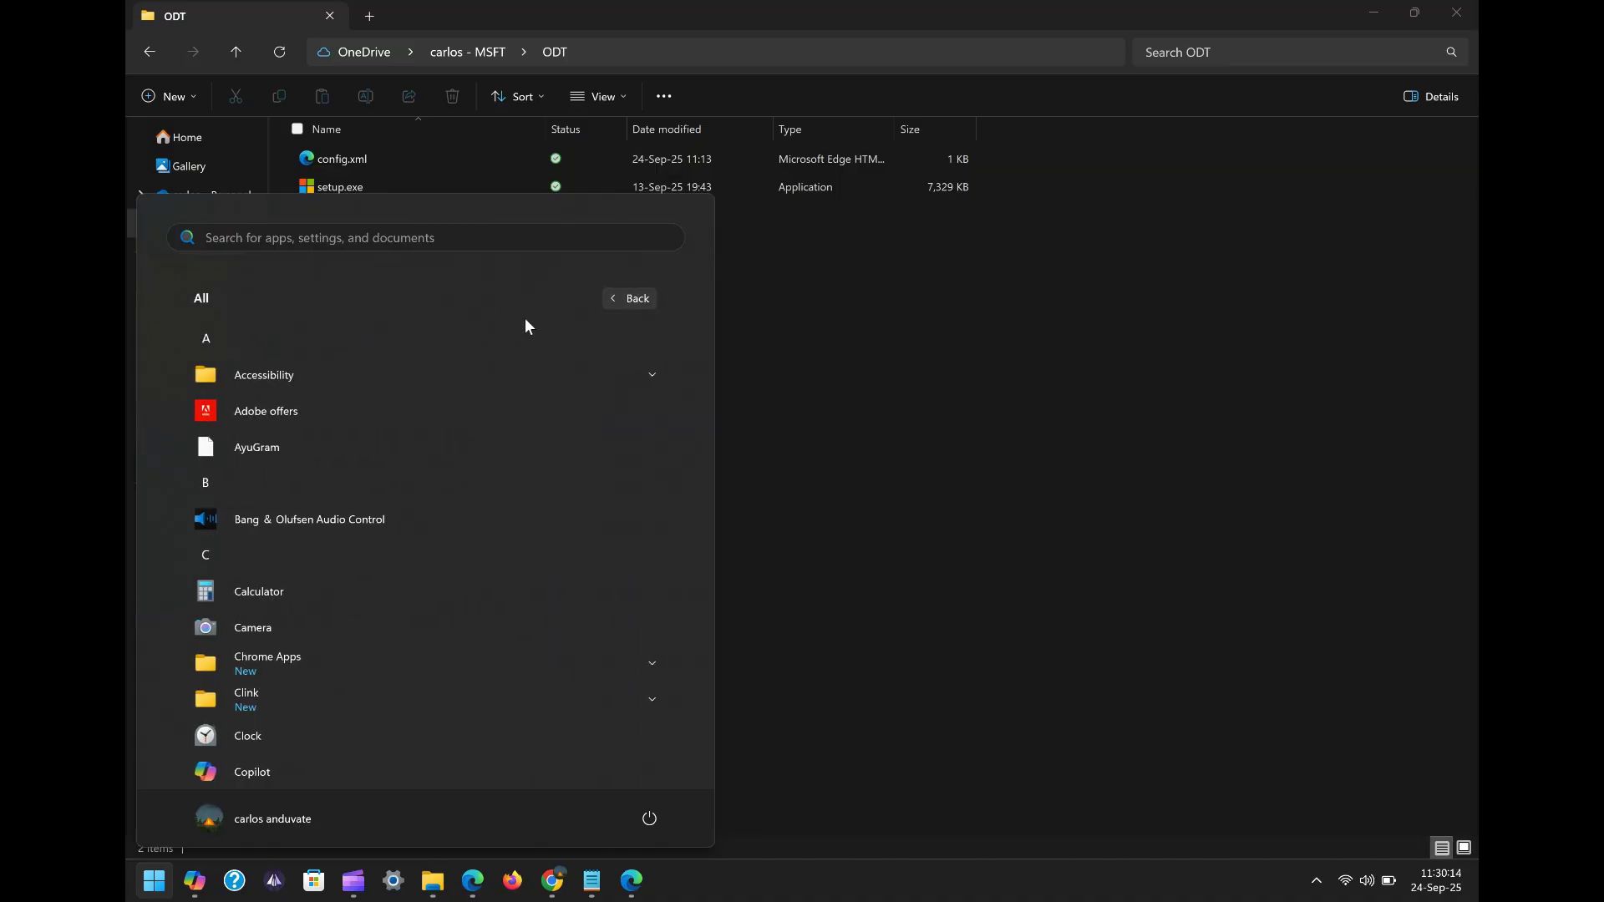
pyautogui.scroll(-5, 366, 698)
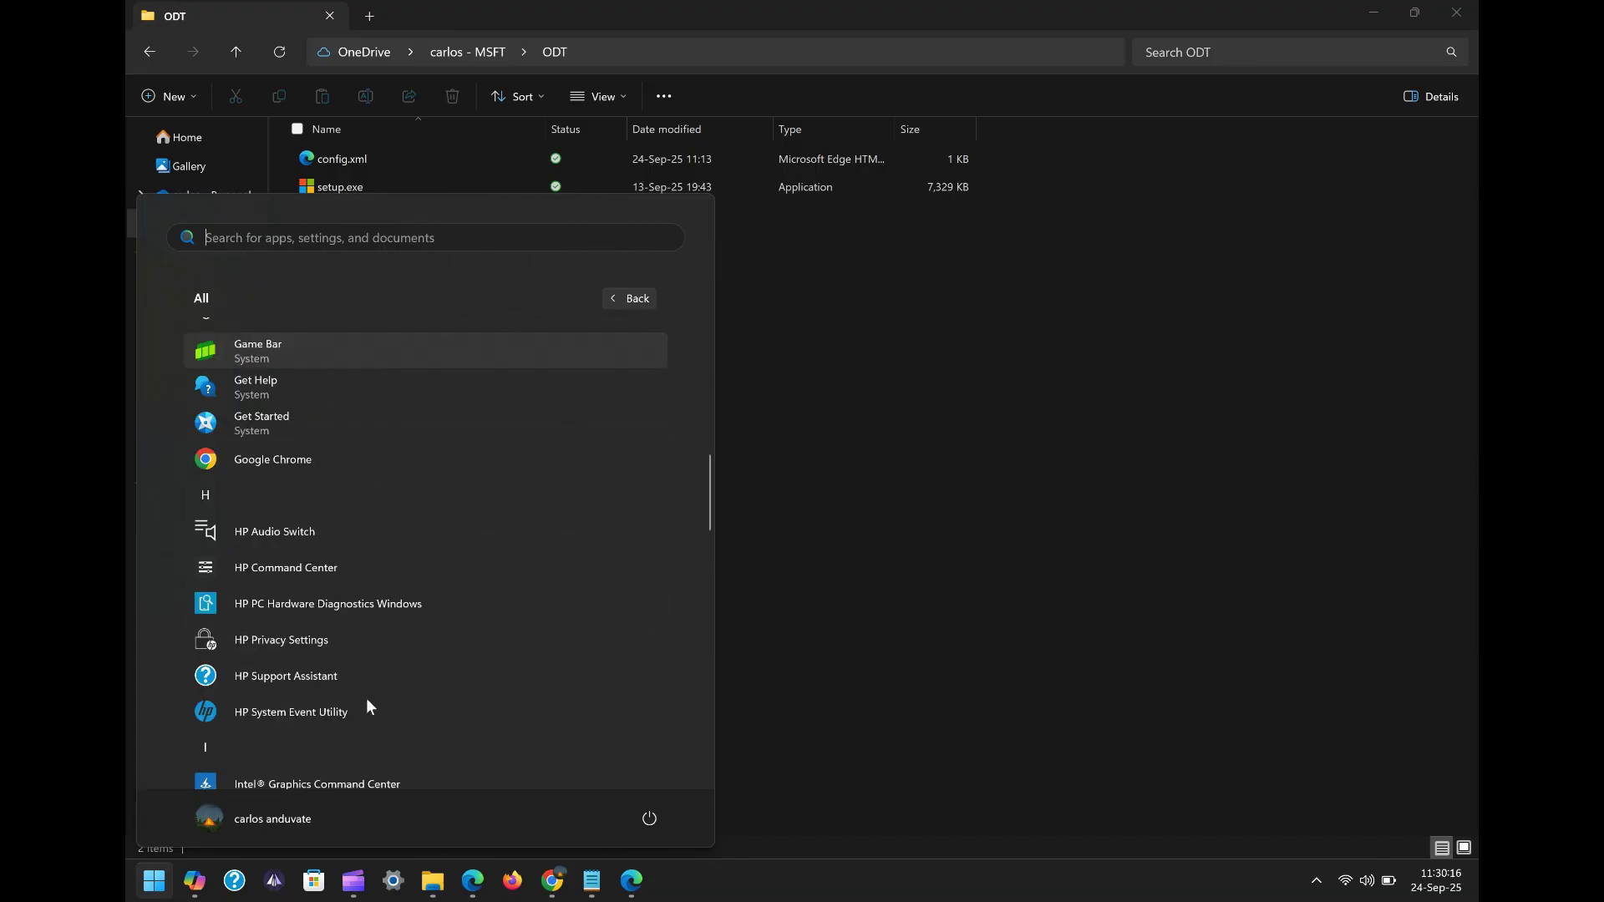
pyautogui.scroll(-5, 366, 698)
pyautogui.scroll(-5, 365, 699)
pyautogui.scroll(-2, 366, 699)
pyautogui.scroll(8, 366, 698)
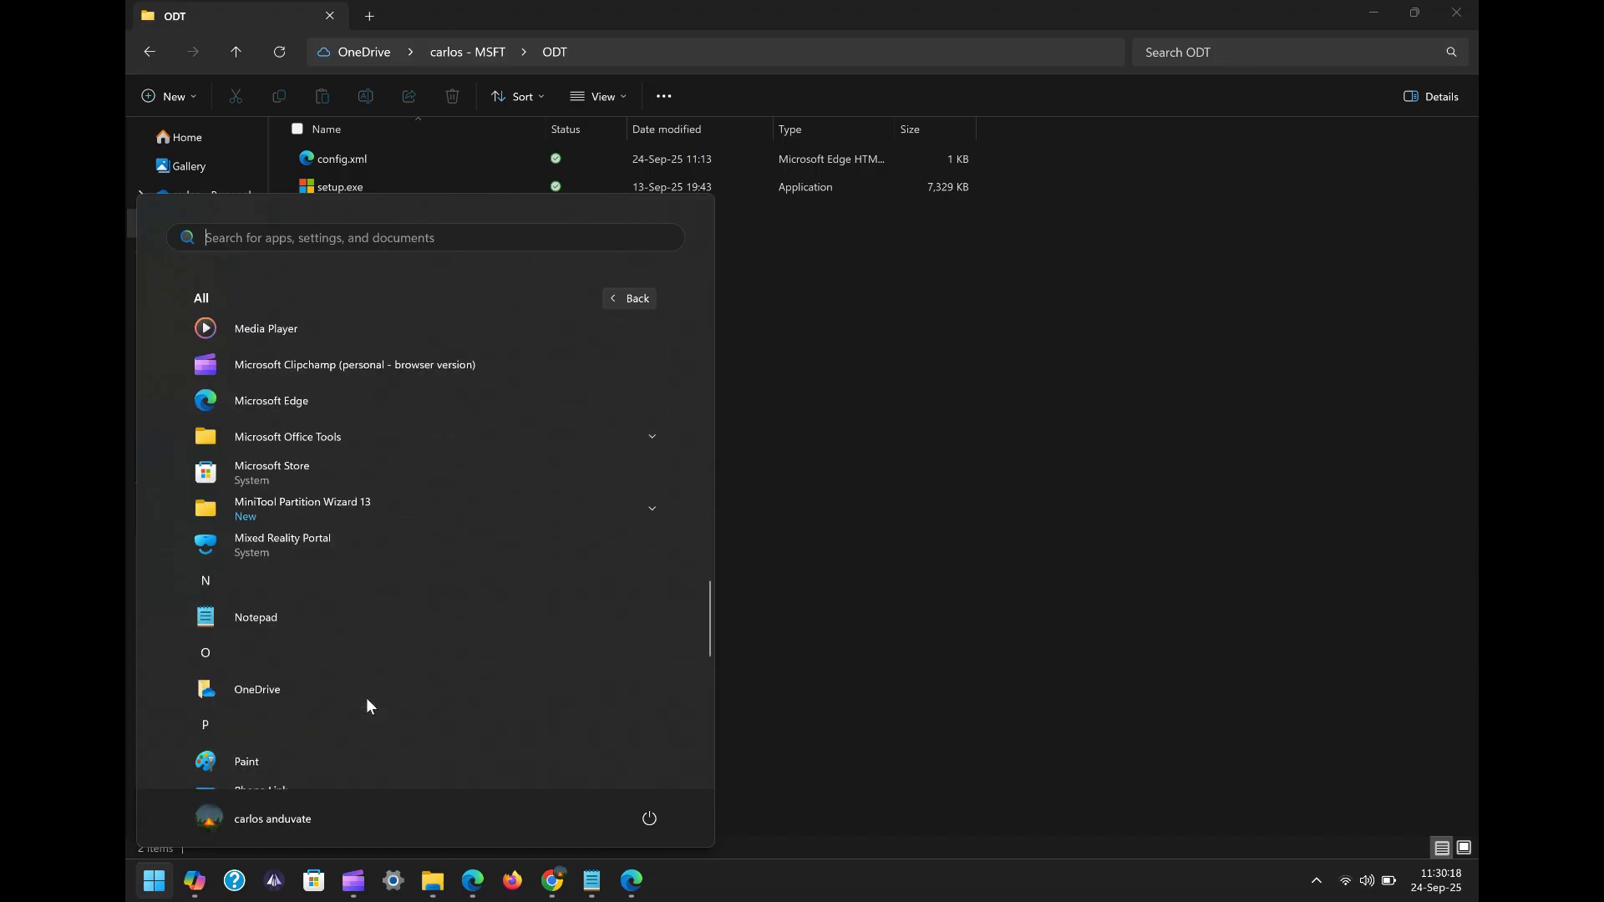
pyautogui.scroll(8, 366, 699)
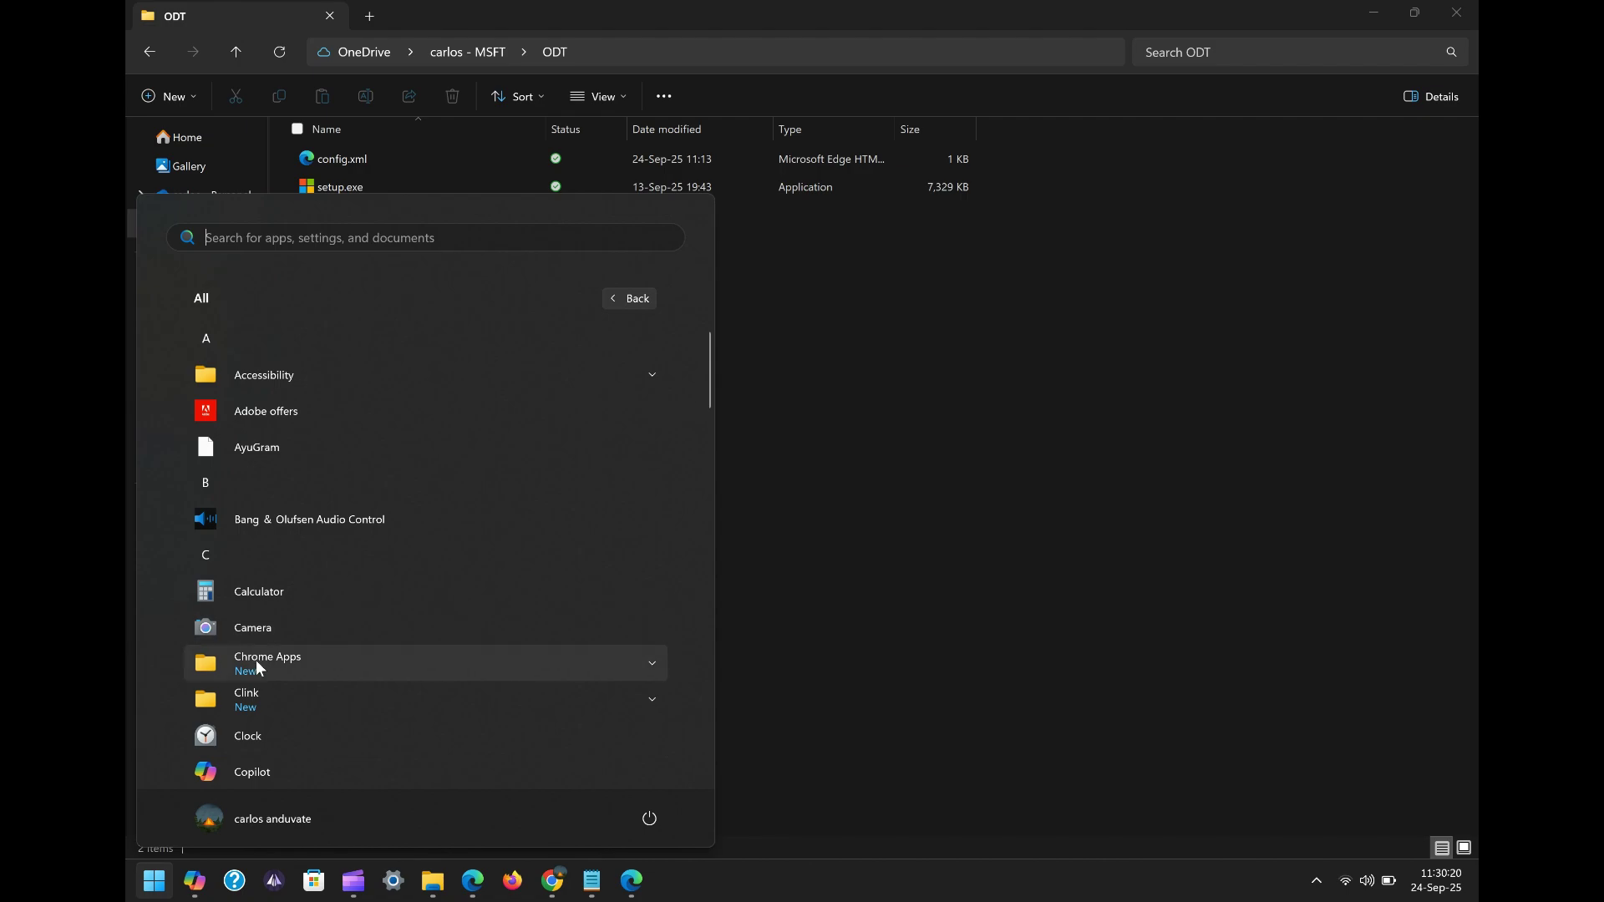
pyautogui.click(154, 880)
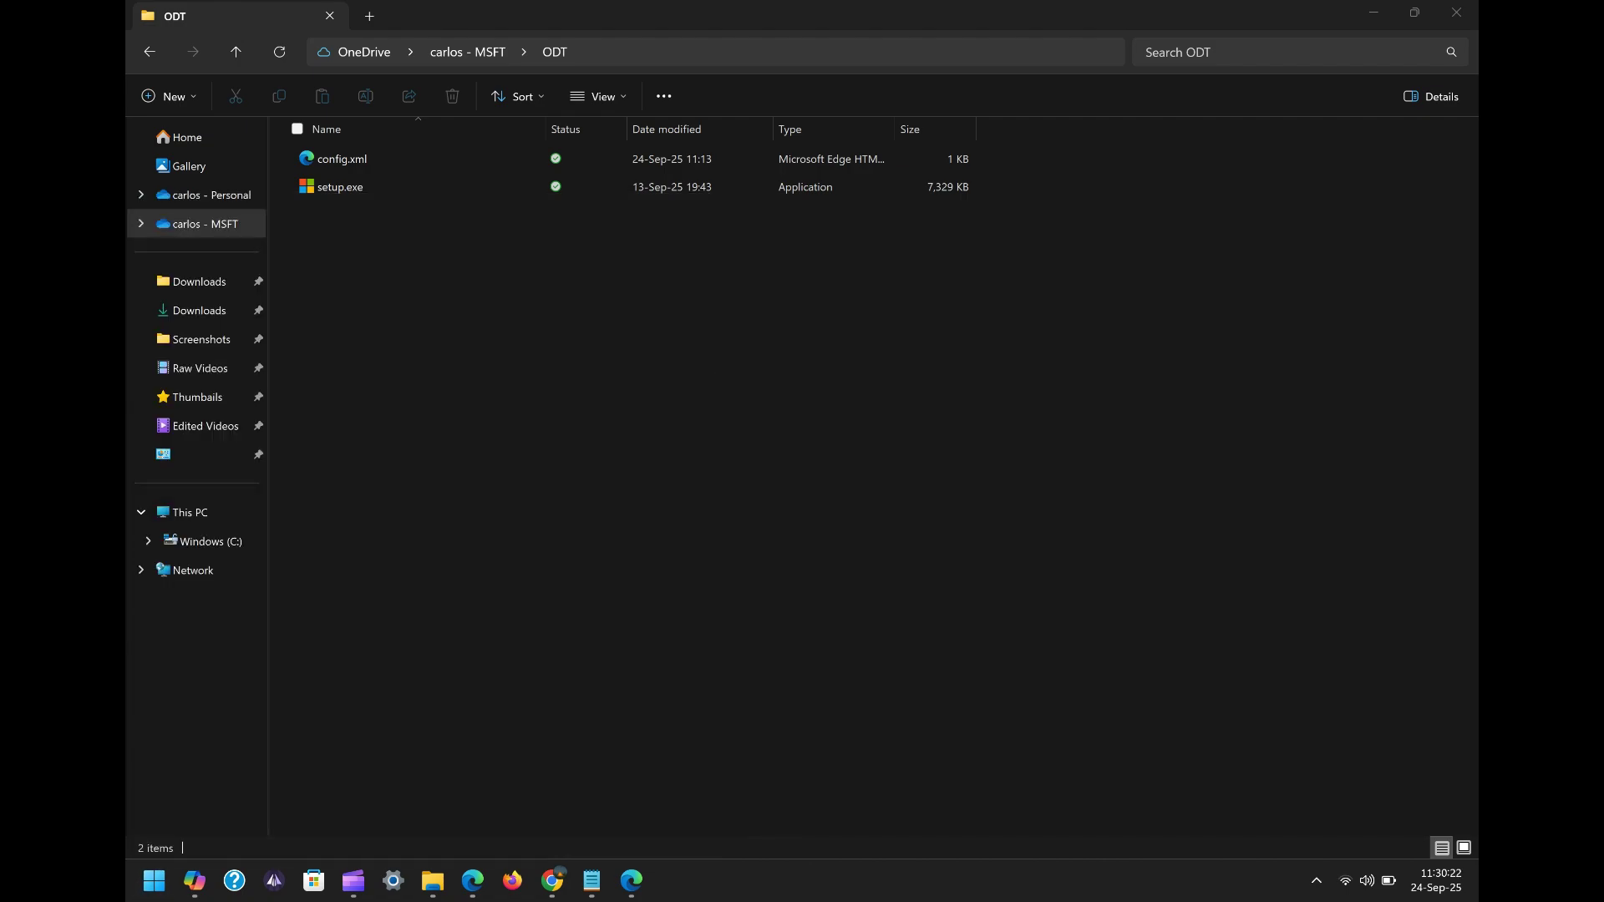
# Launch Microsoft Store and search it for 'outlook'
pyautogui.click(314, 881)
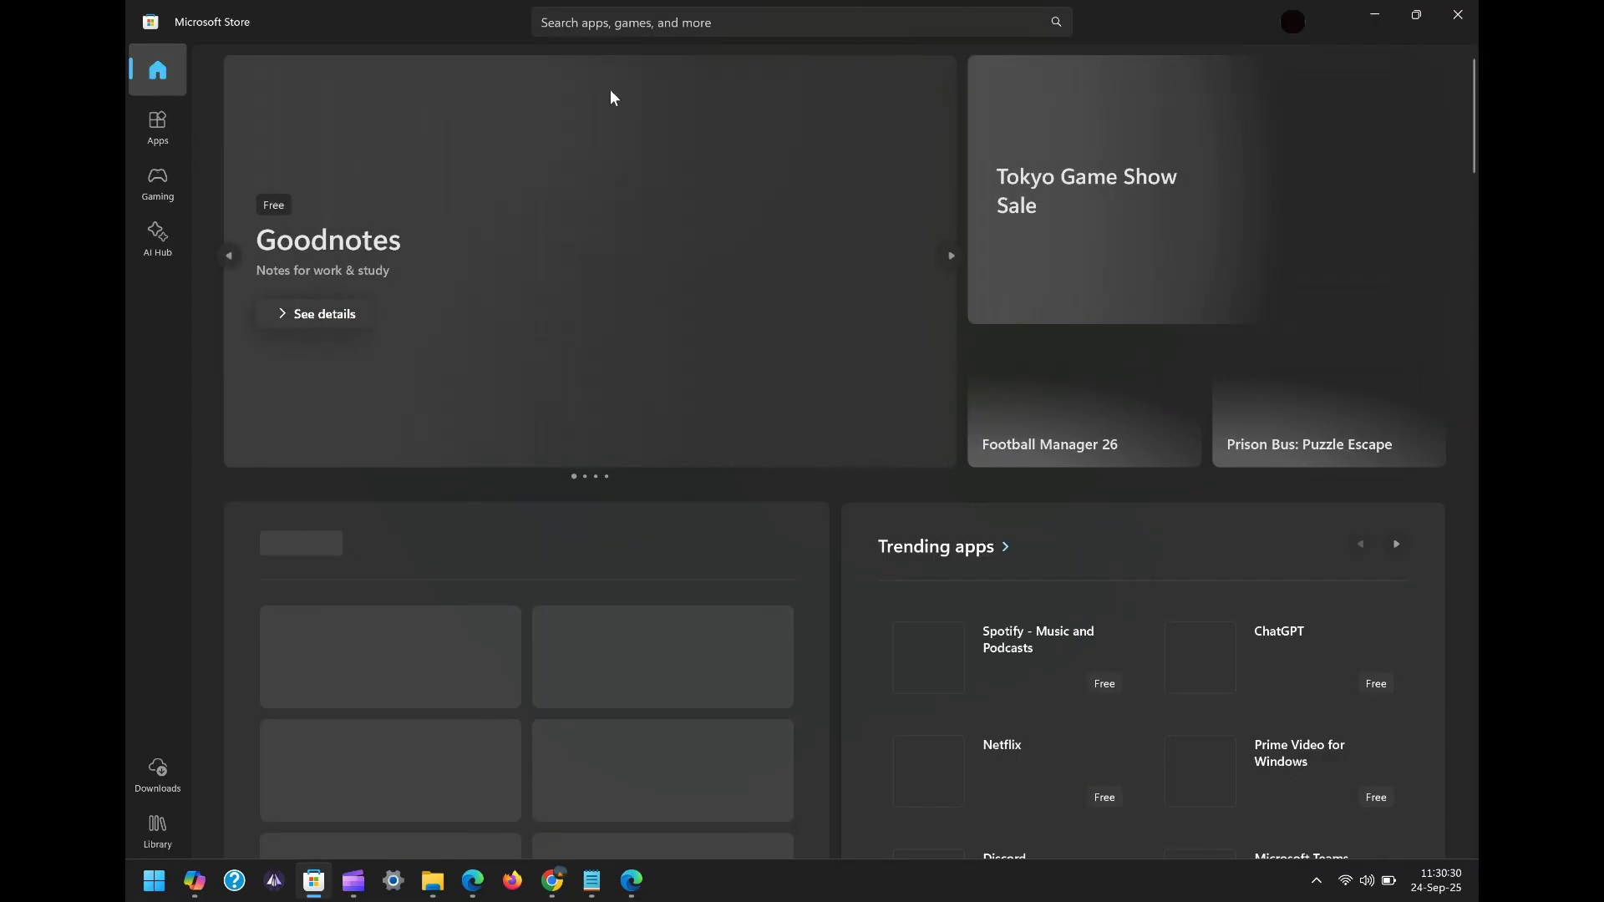
pyautogui.click(658, 20)
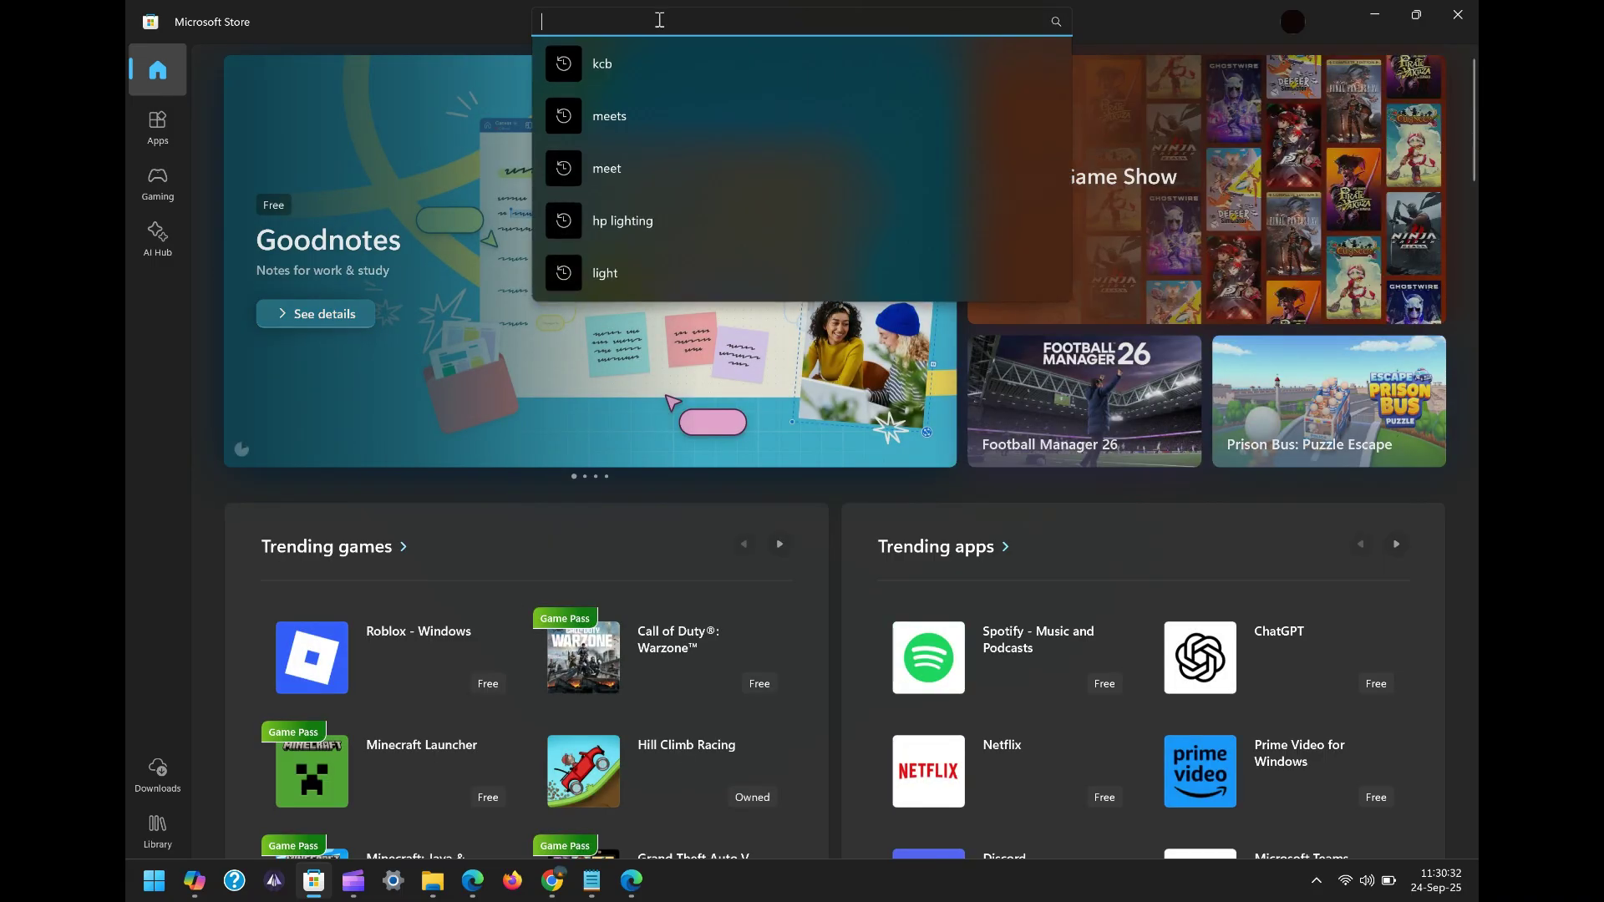
pyautogui.write('o')
pyautogui.write('utloo')
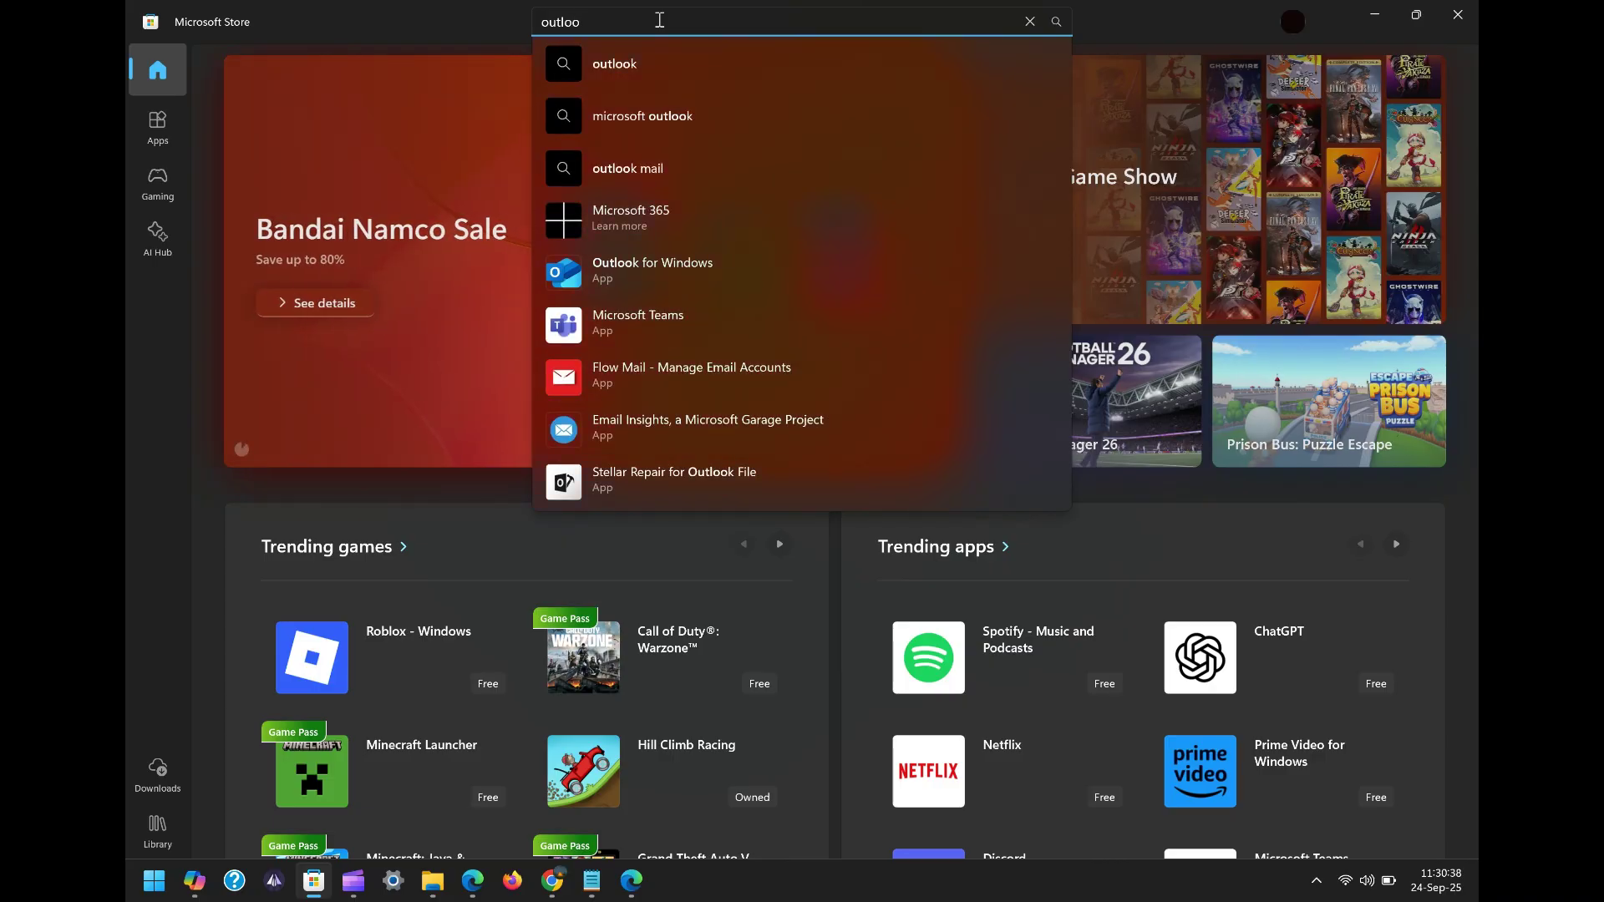
pyautogui.write('k')
pyautogui.press('Return')
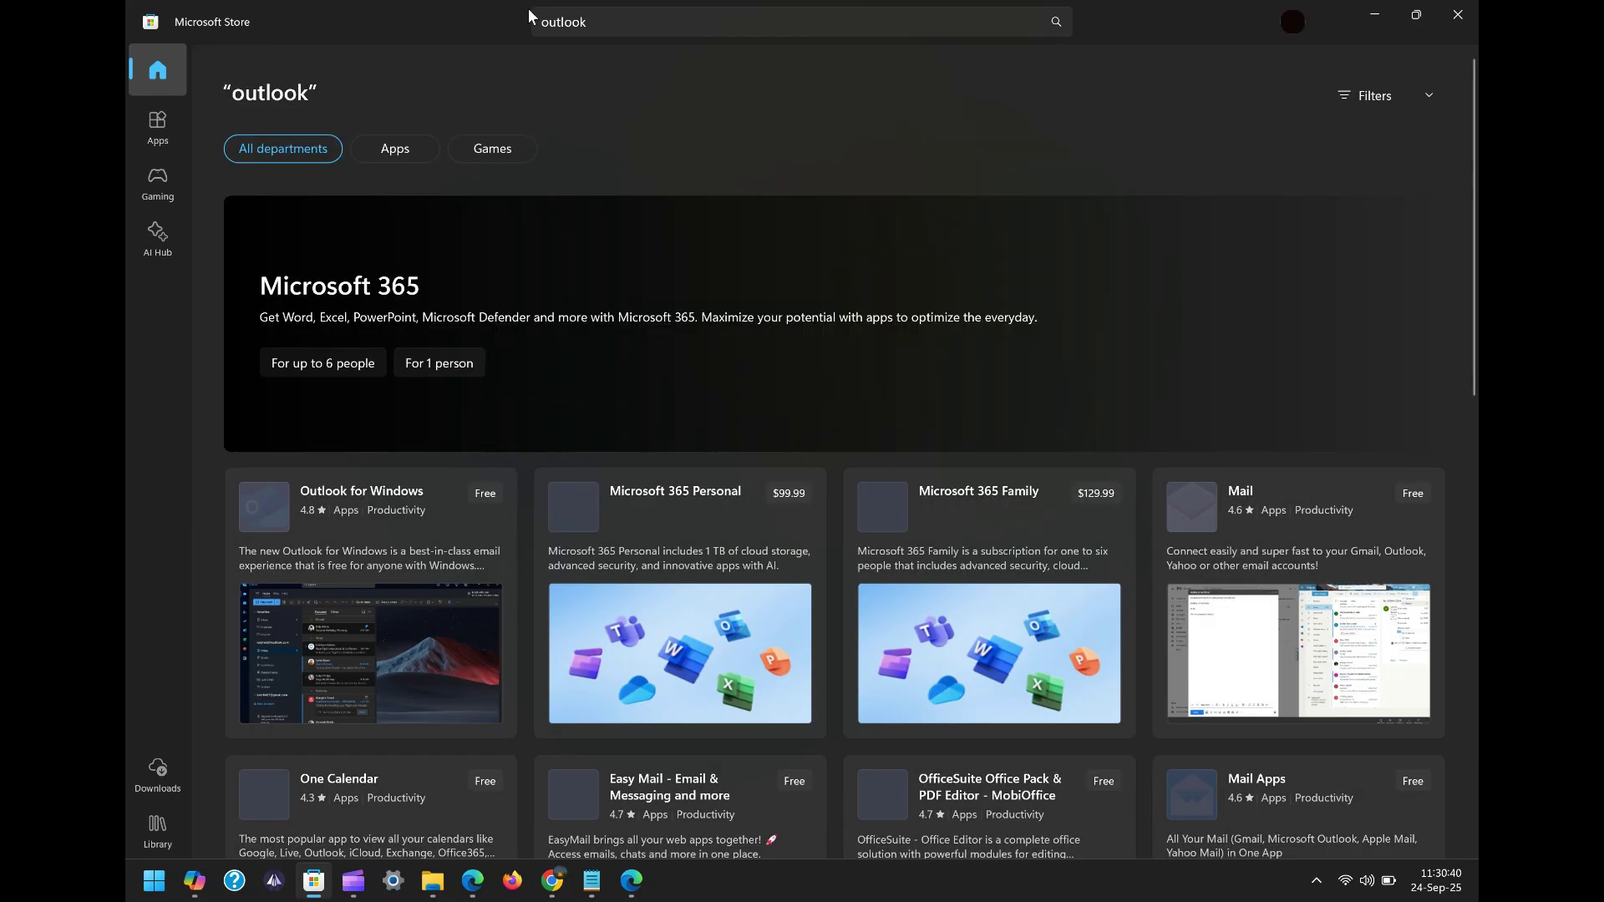
# Pick Outlook for Windows from the search results to view its product page
pyautogui.scroll(-1, 543, 363)
pyautogui.scroll(-2, 543, 360)
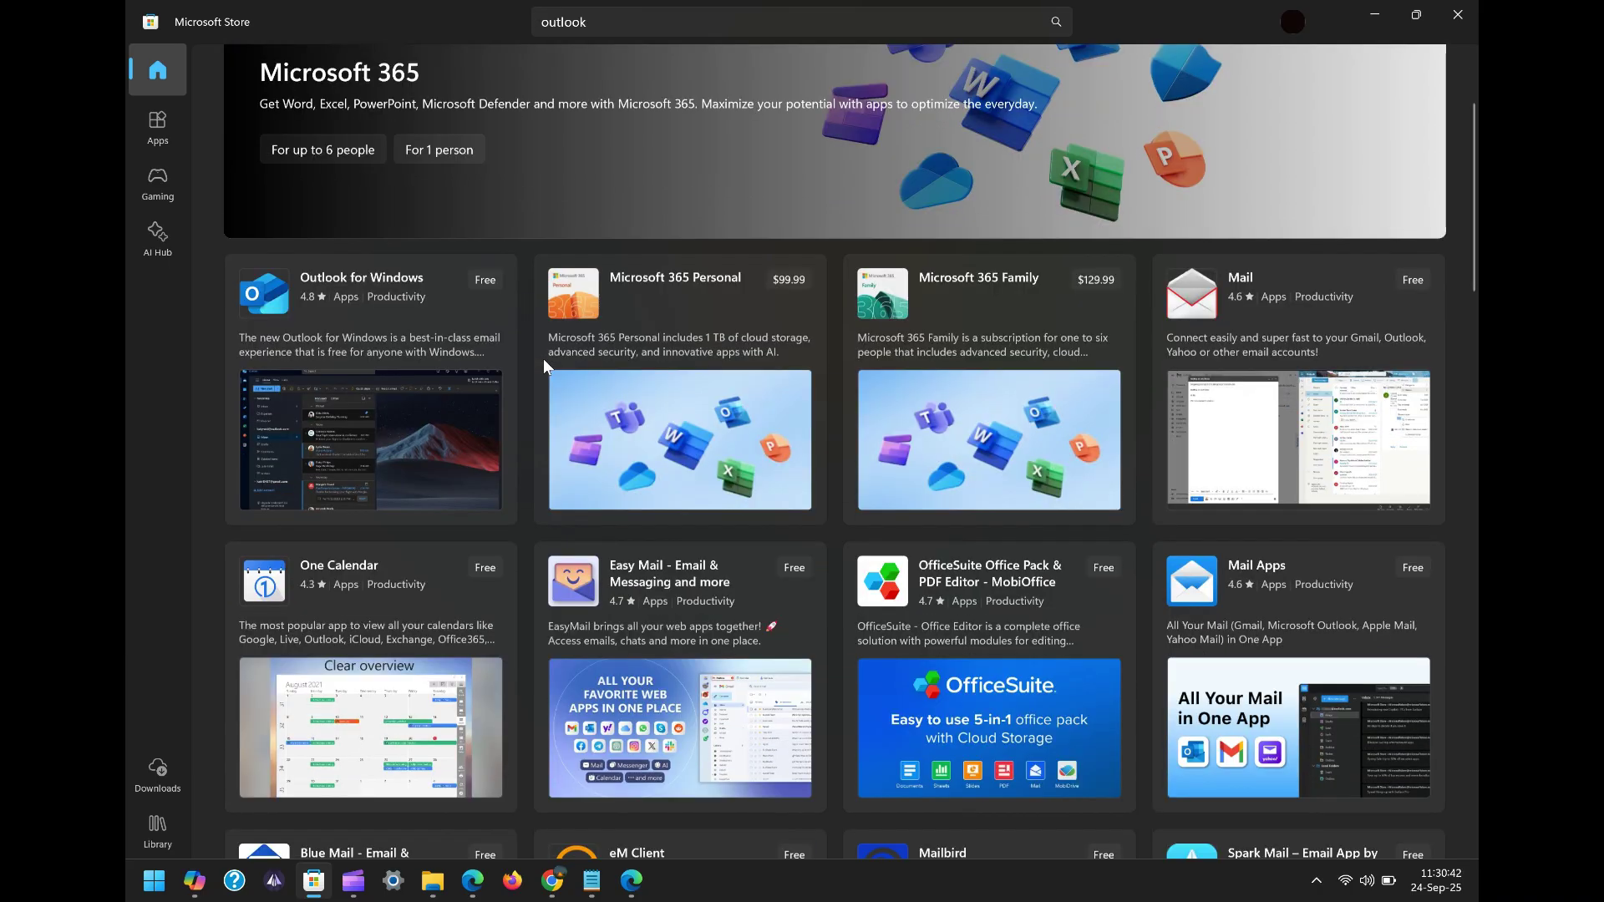
pyautogui.scroll(-2, 543, 358)
pyautogui.scroll(3, 543, 359)
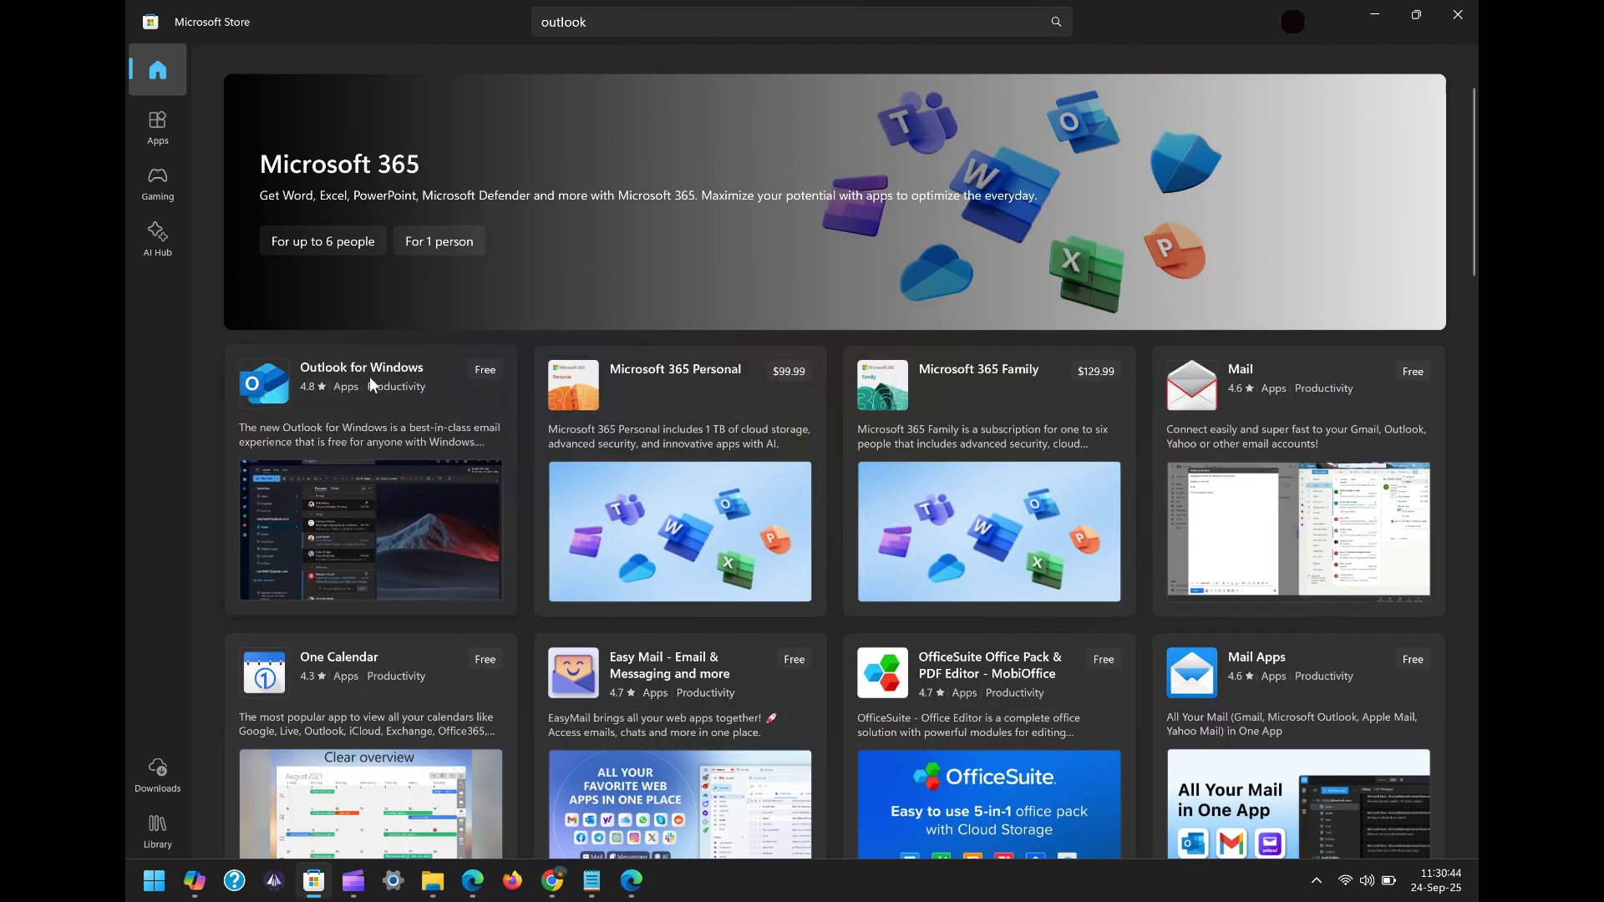
pyautogui.moveTo(371, 388)
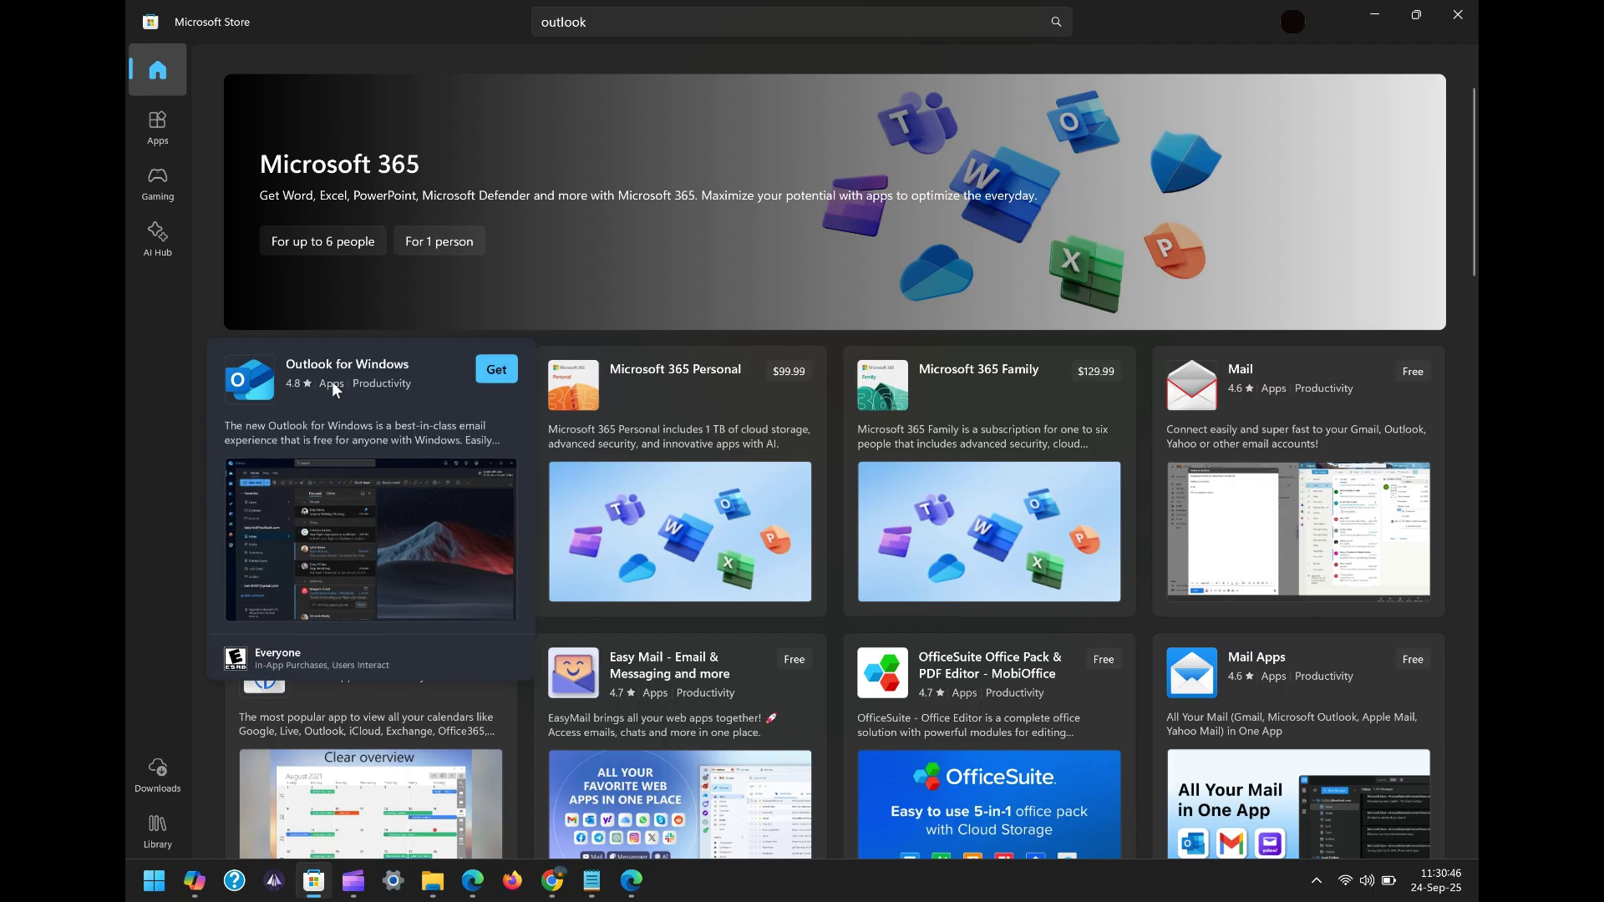
pyautogui.click(404, 372)
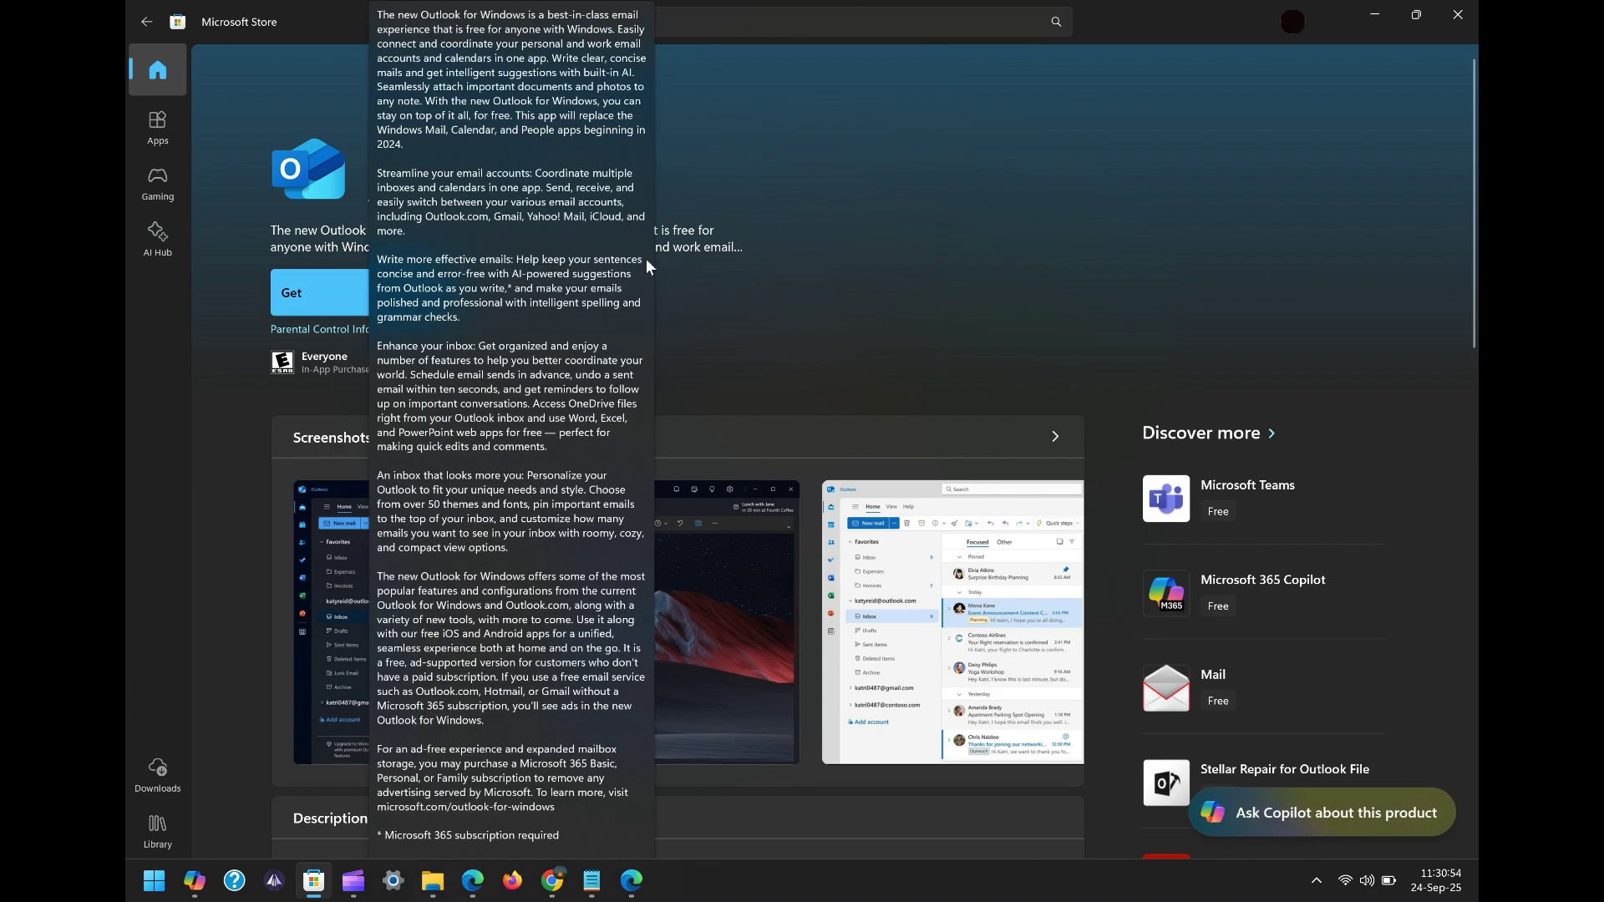
pyautogui.scroll(-2, 834, 306)
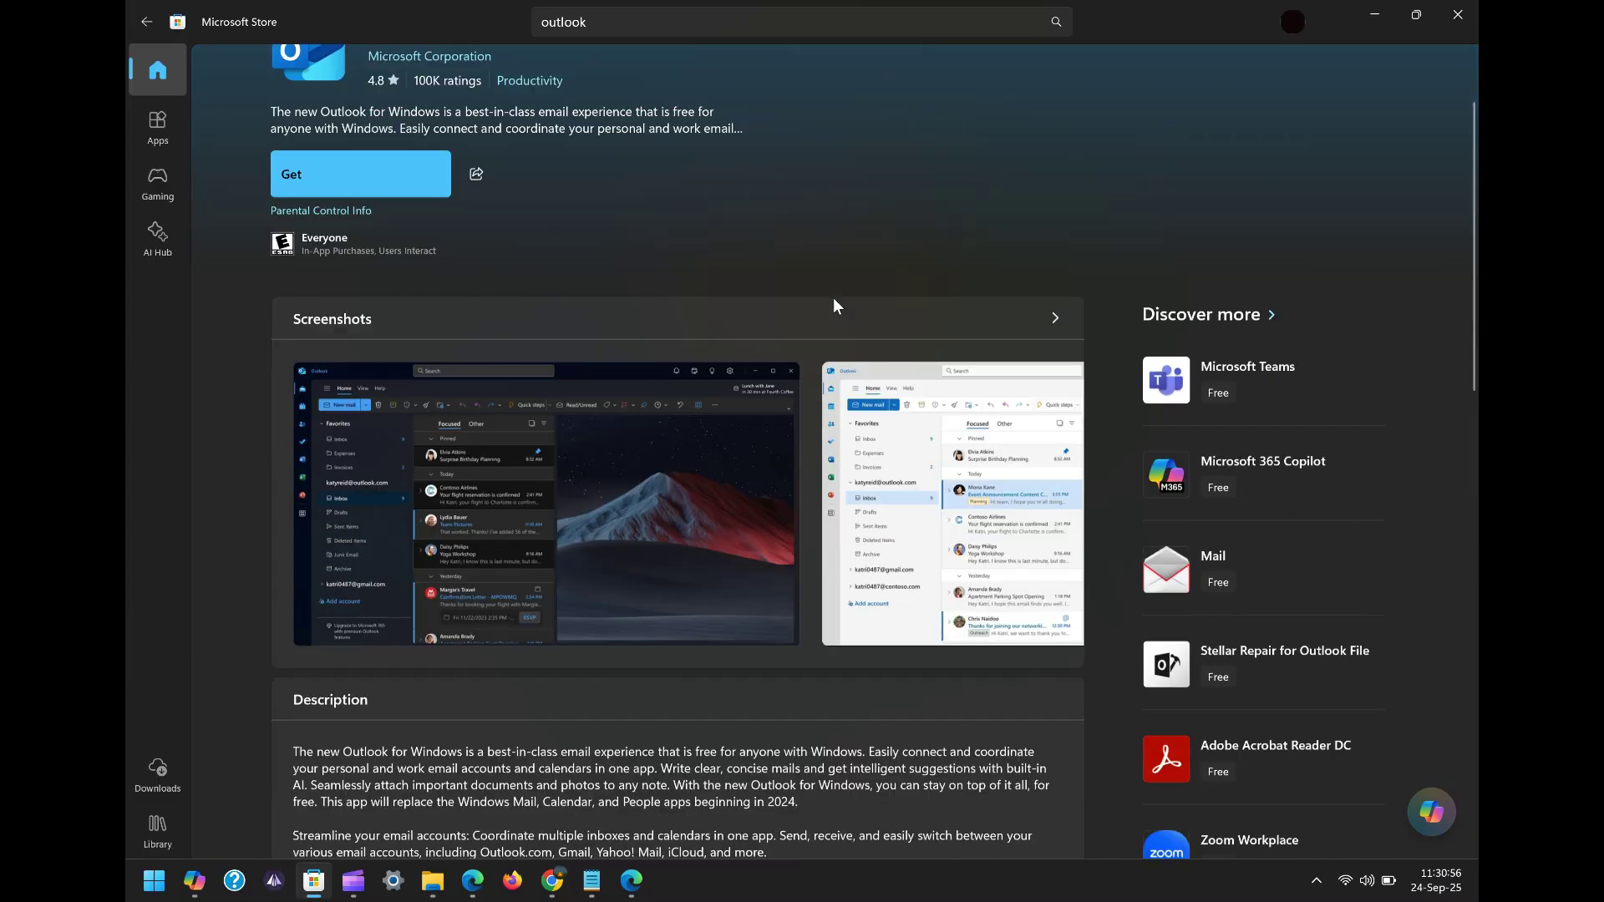
pyautogui.scroll(-5, 834, 306)
pyautogui.scroll(-6, 833, 297)
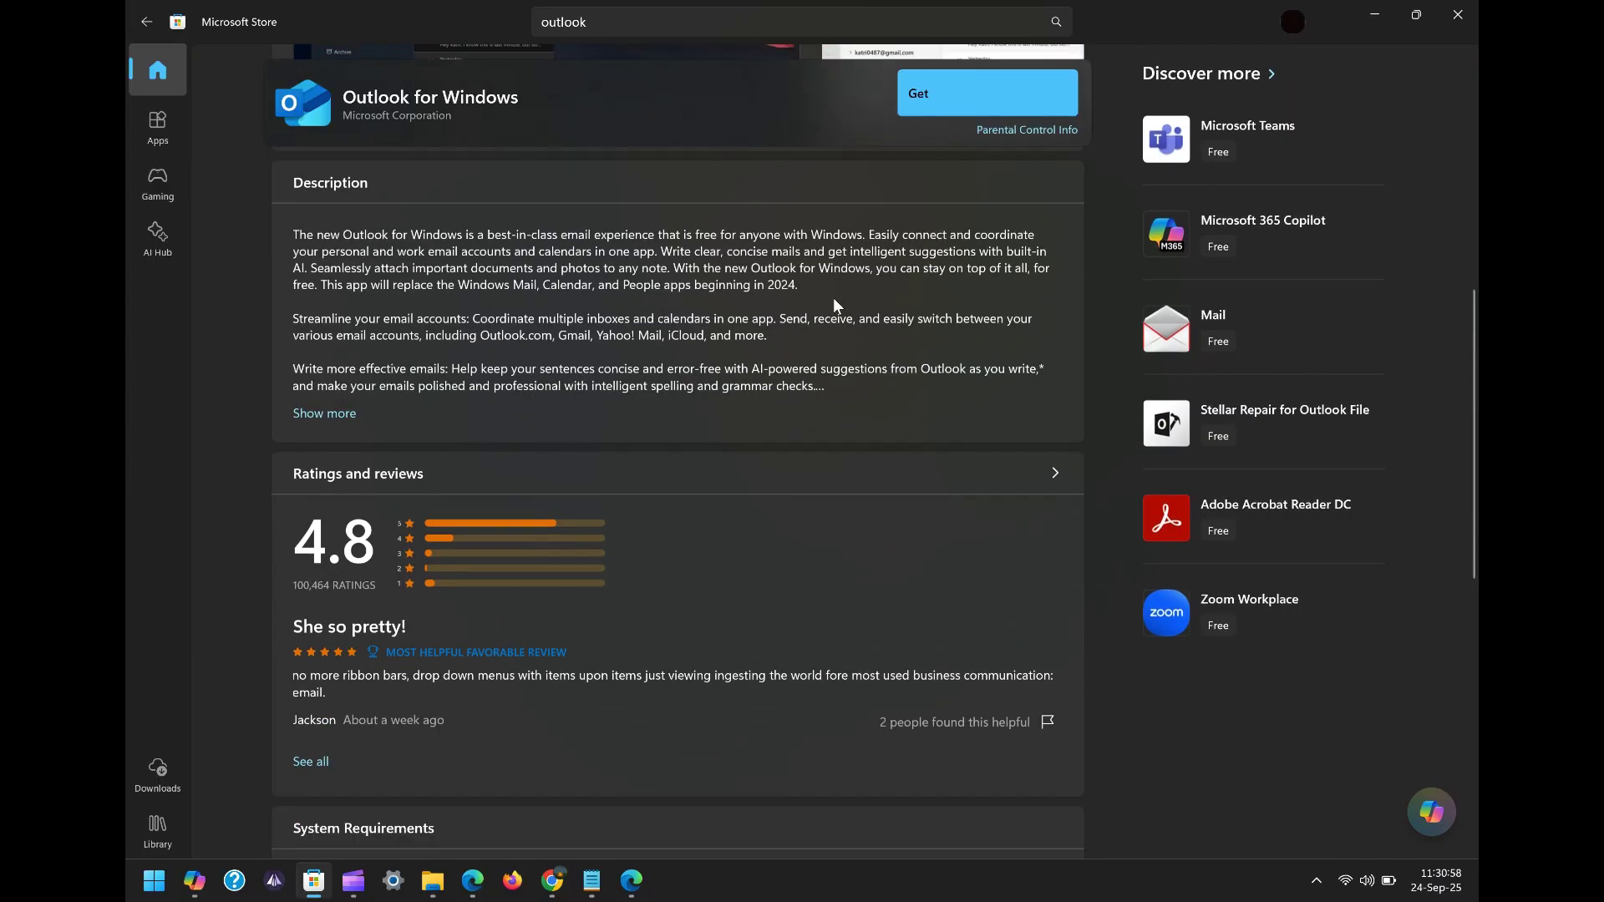
pyautogui.scroll(3, 834, 299)
pyautogui.scroll(10, 834, 299)
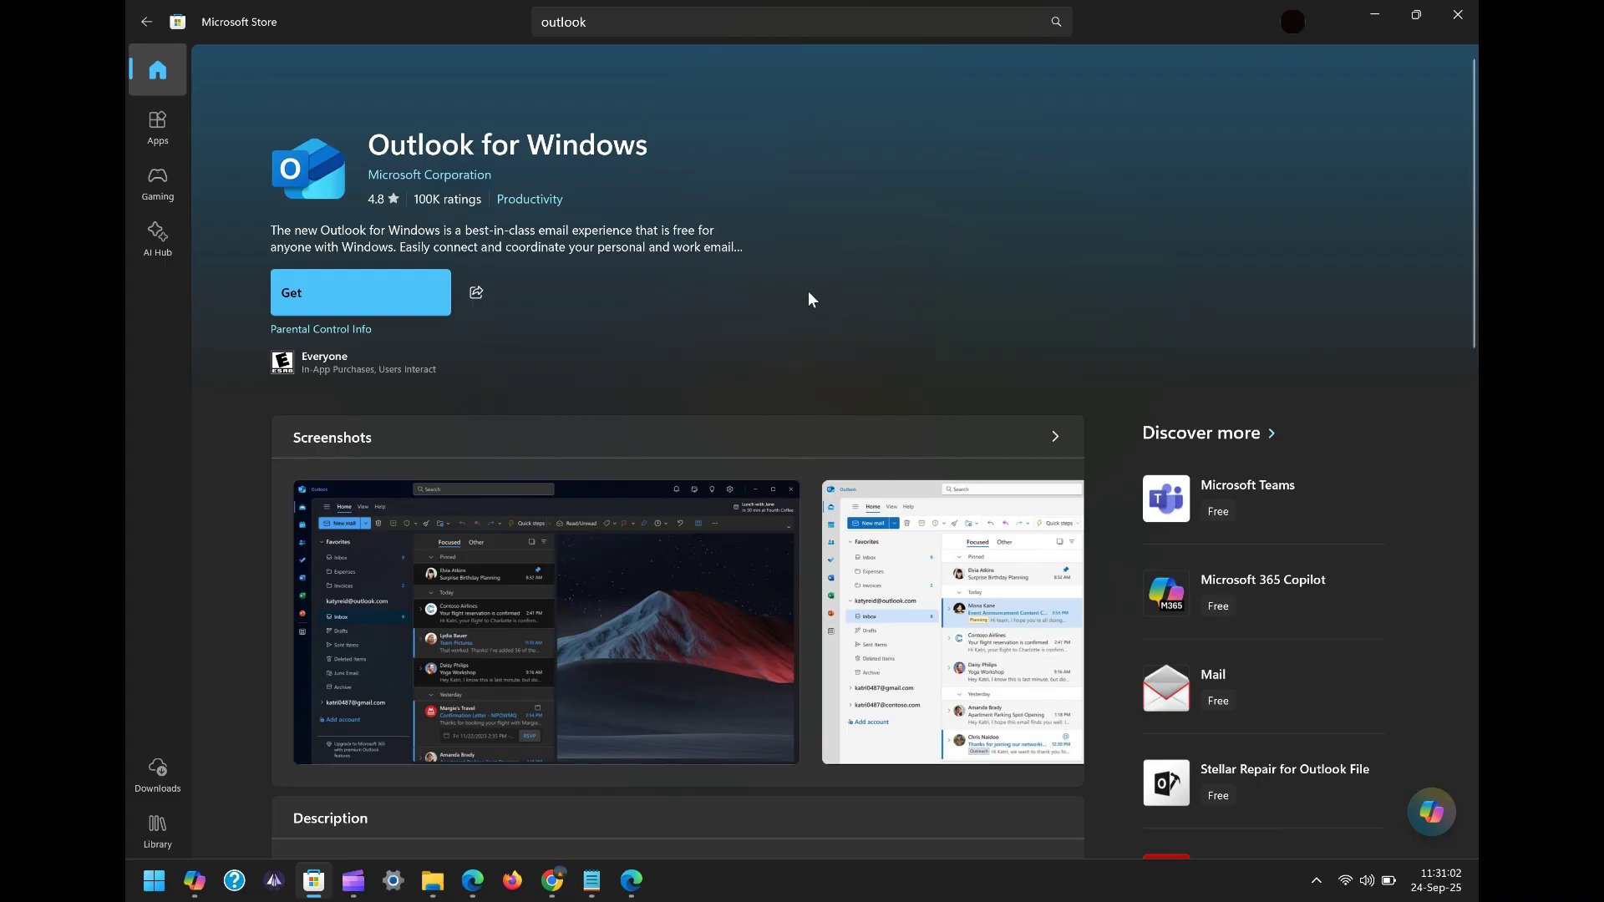
# Get Outlook for Windows from the Store, then Open it after installation finishes
pyautogui.click(347, 288)
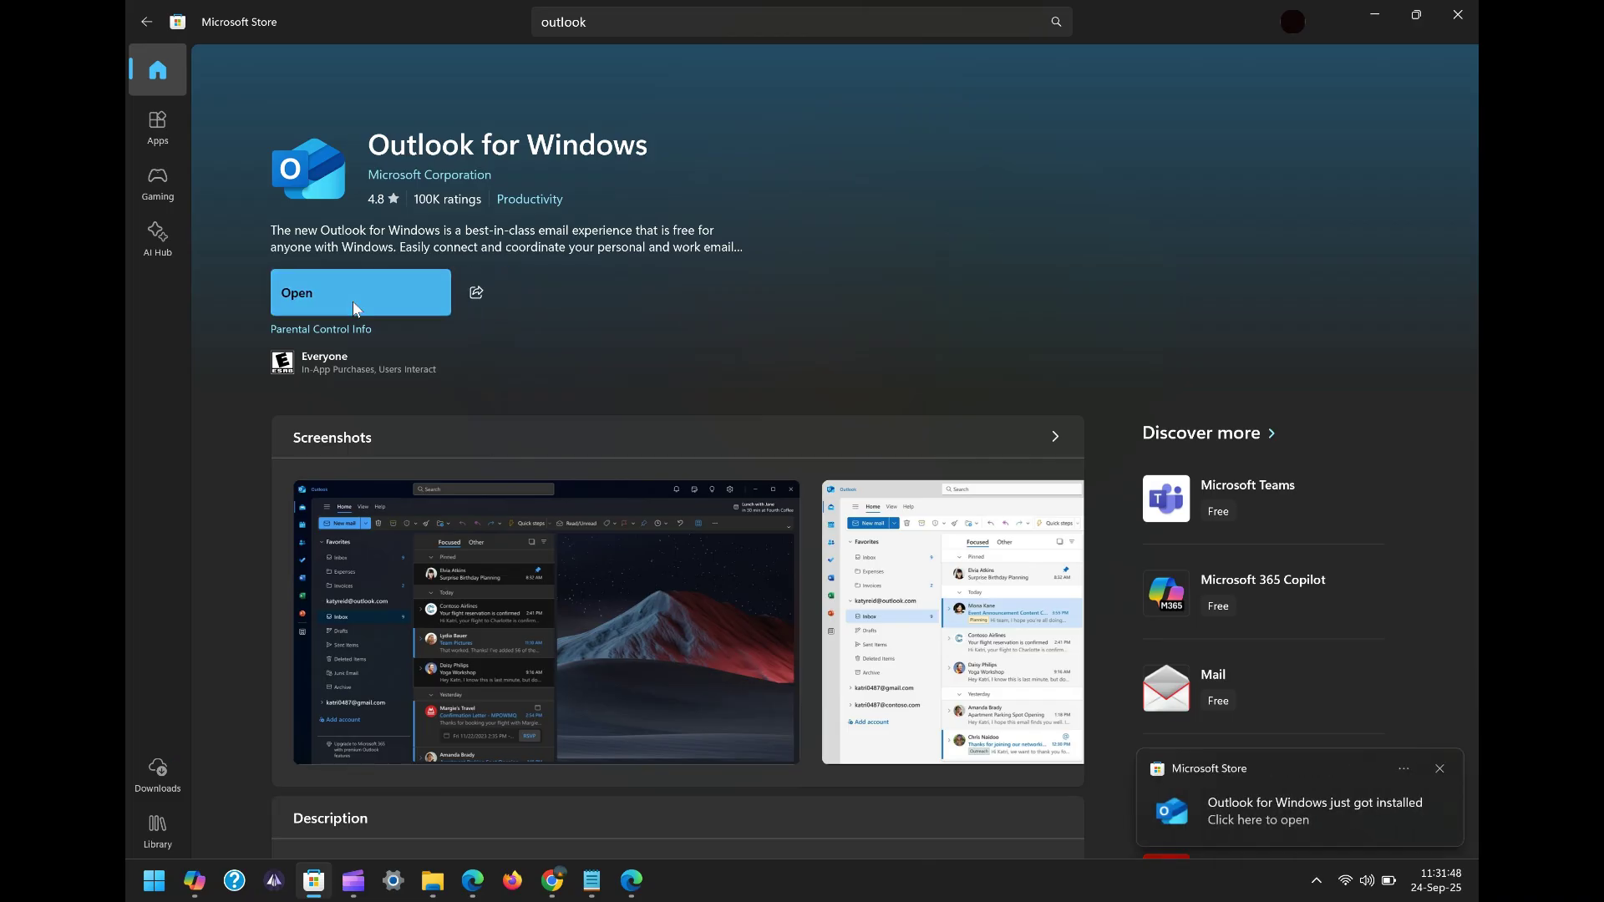
pyautogui.click(344, 303)
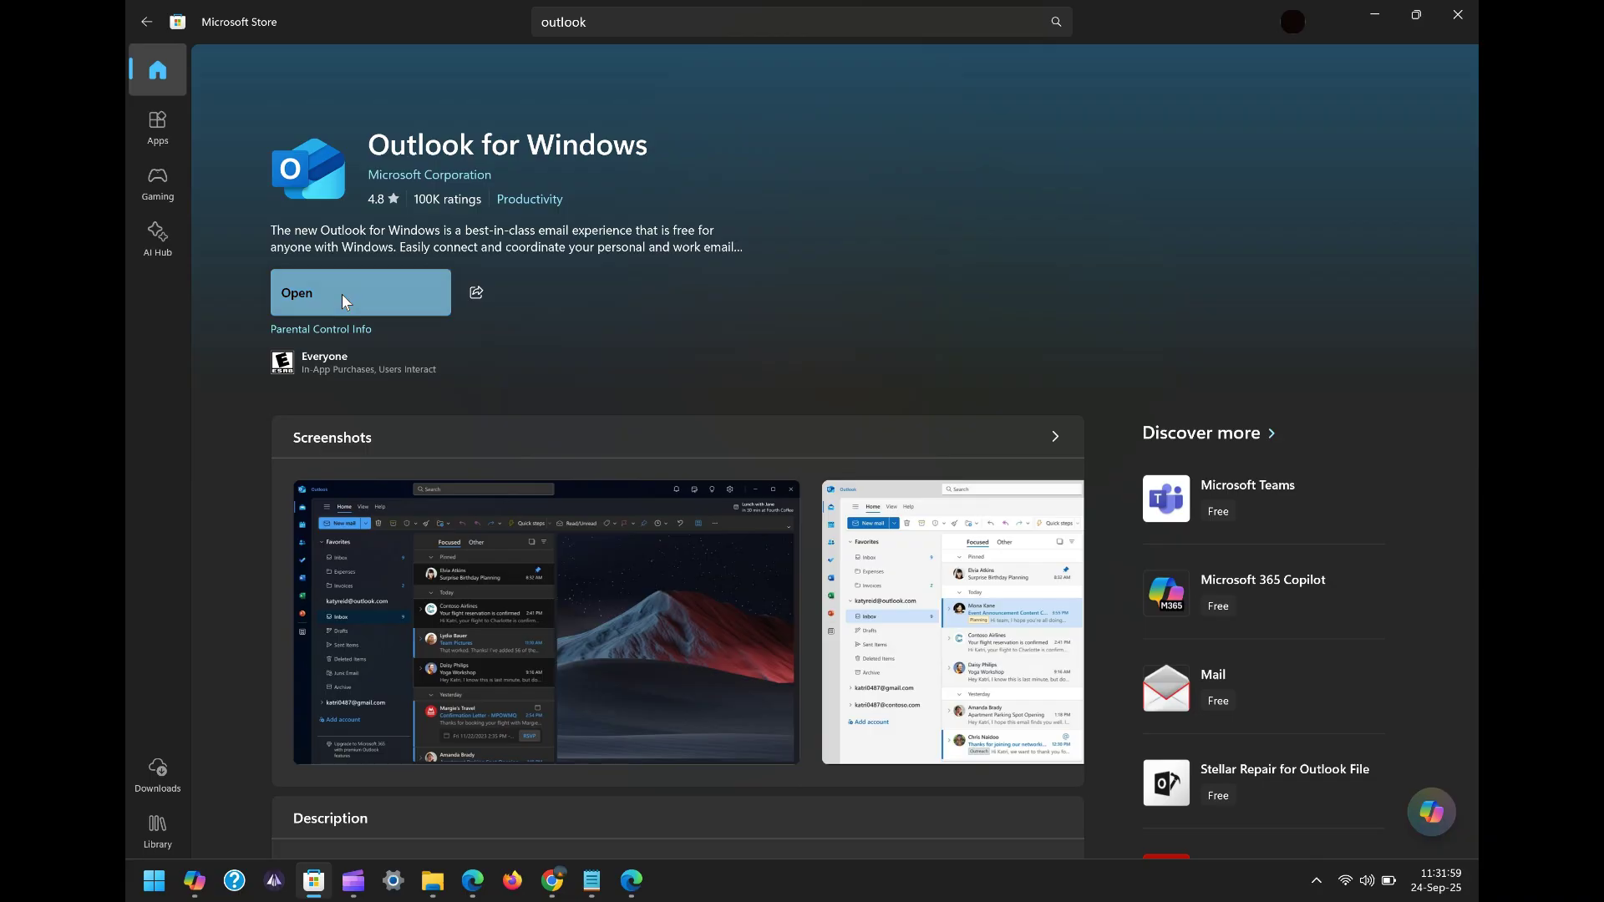
pyautogui.click(345, 302)
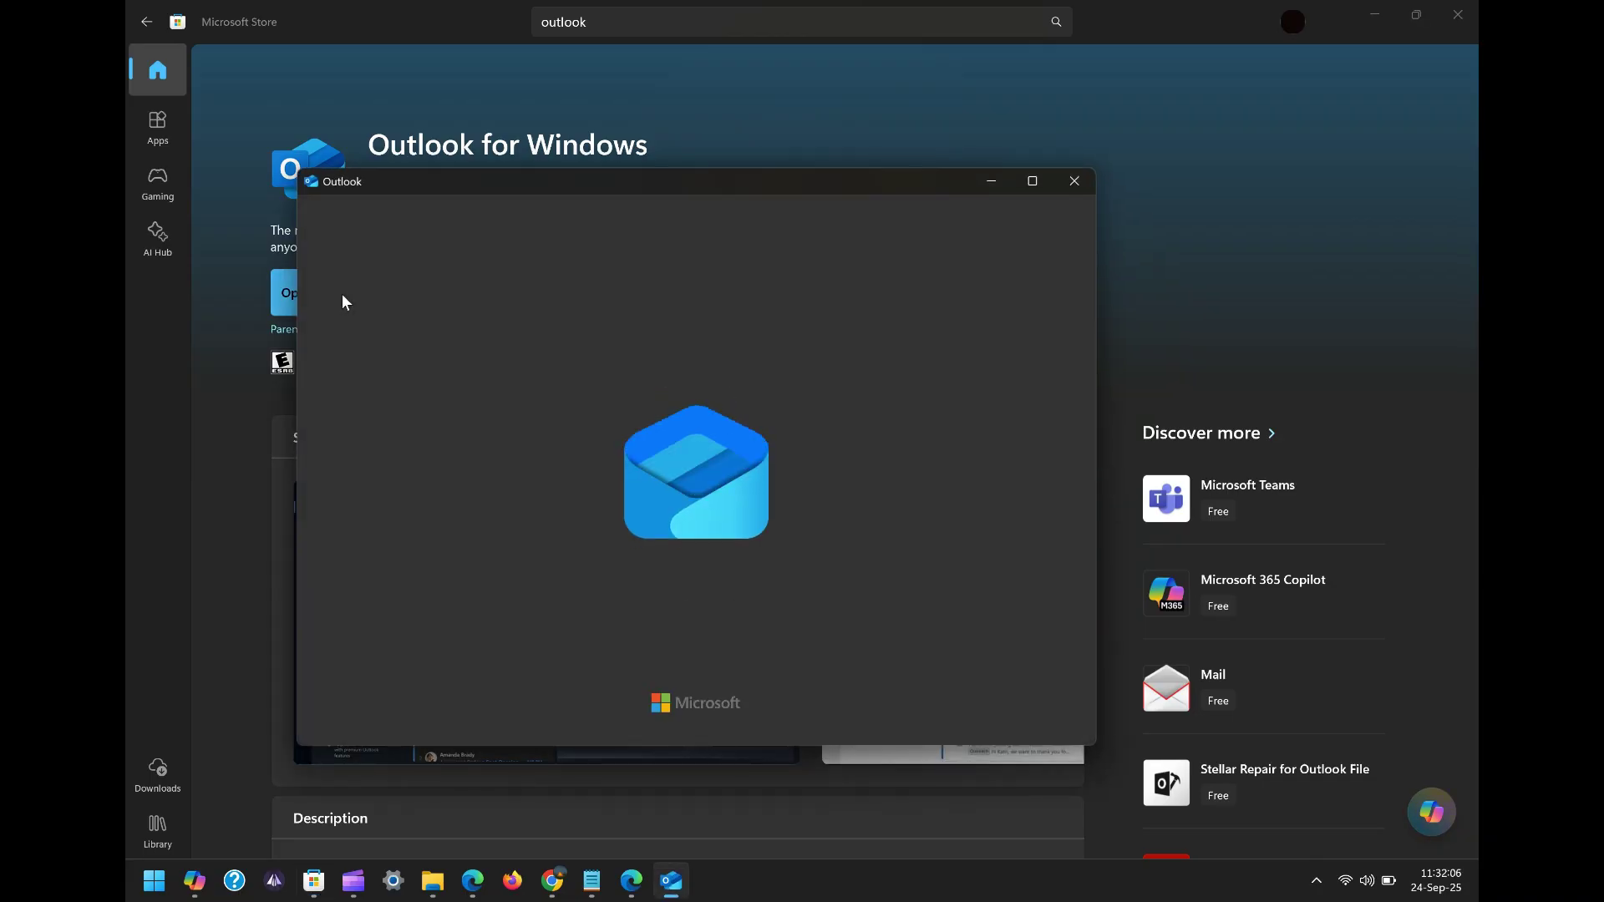